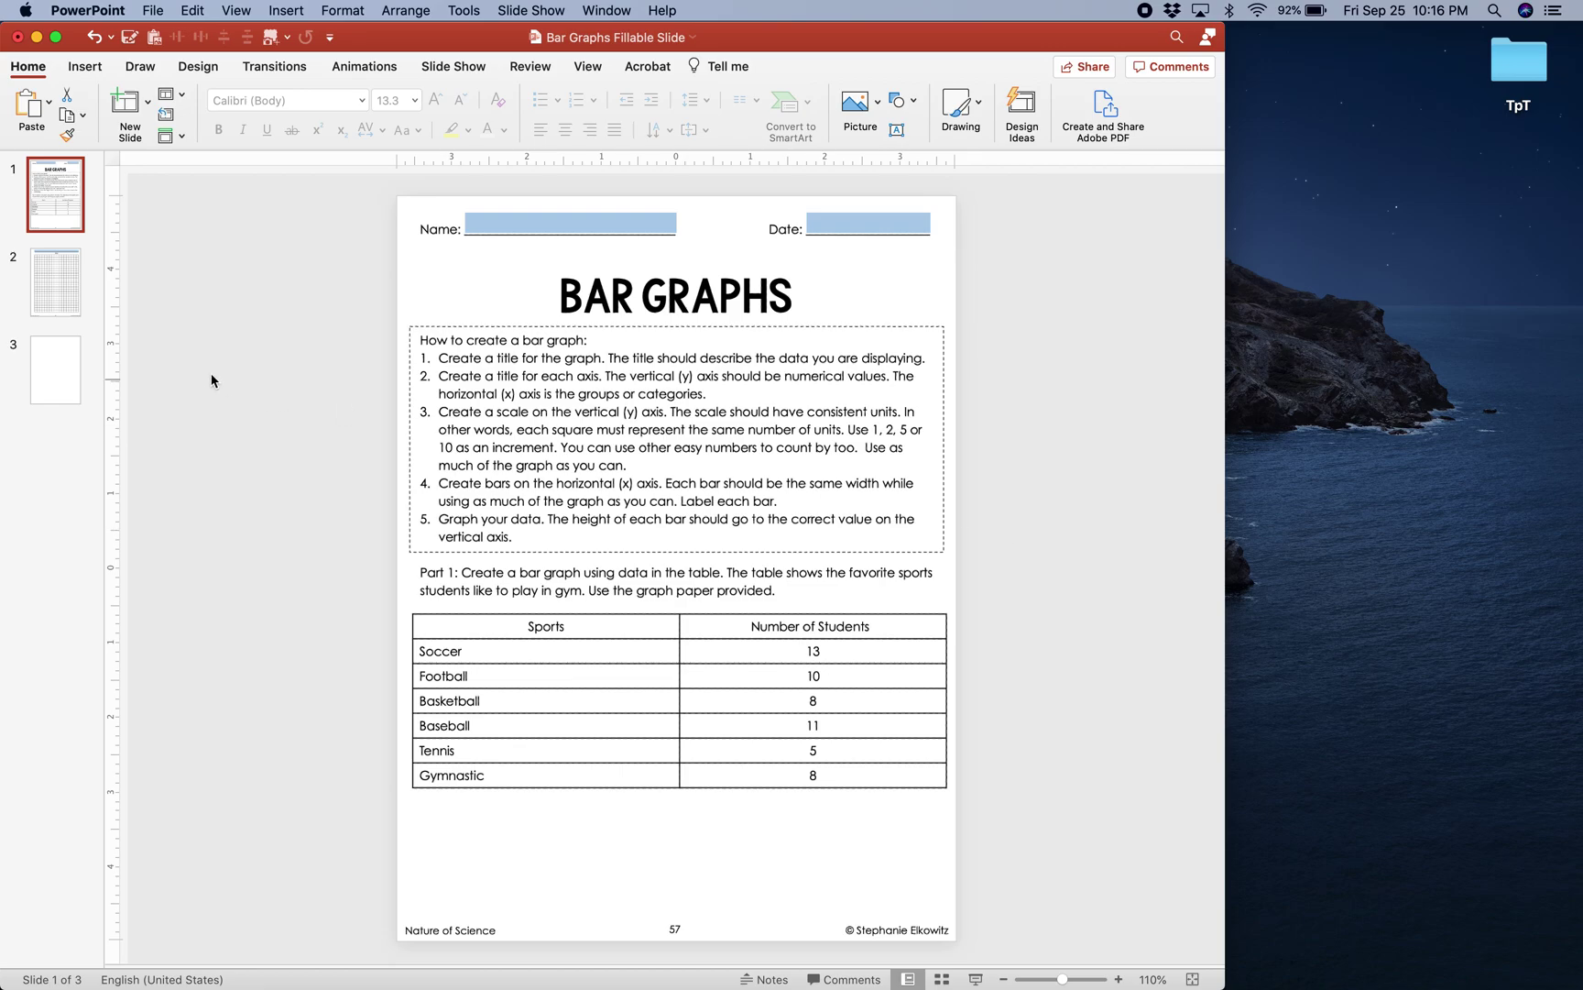
Look over slides 2 and 1, then open the blank slide 3 for editing
left_click(35, 278)
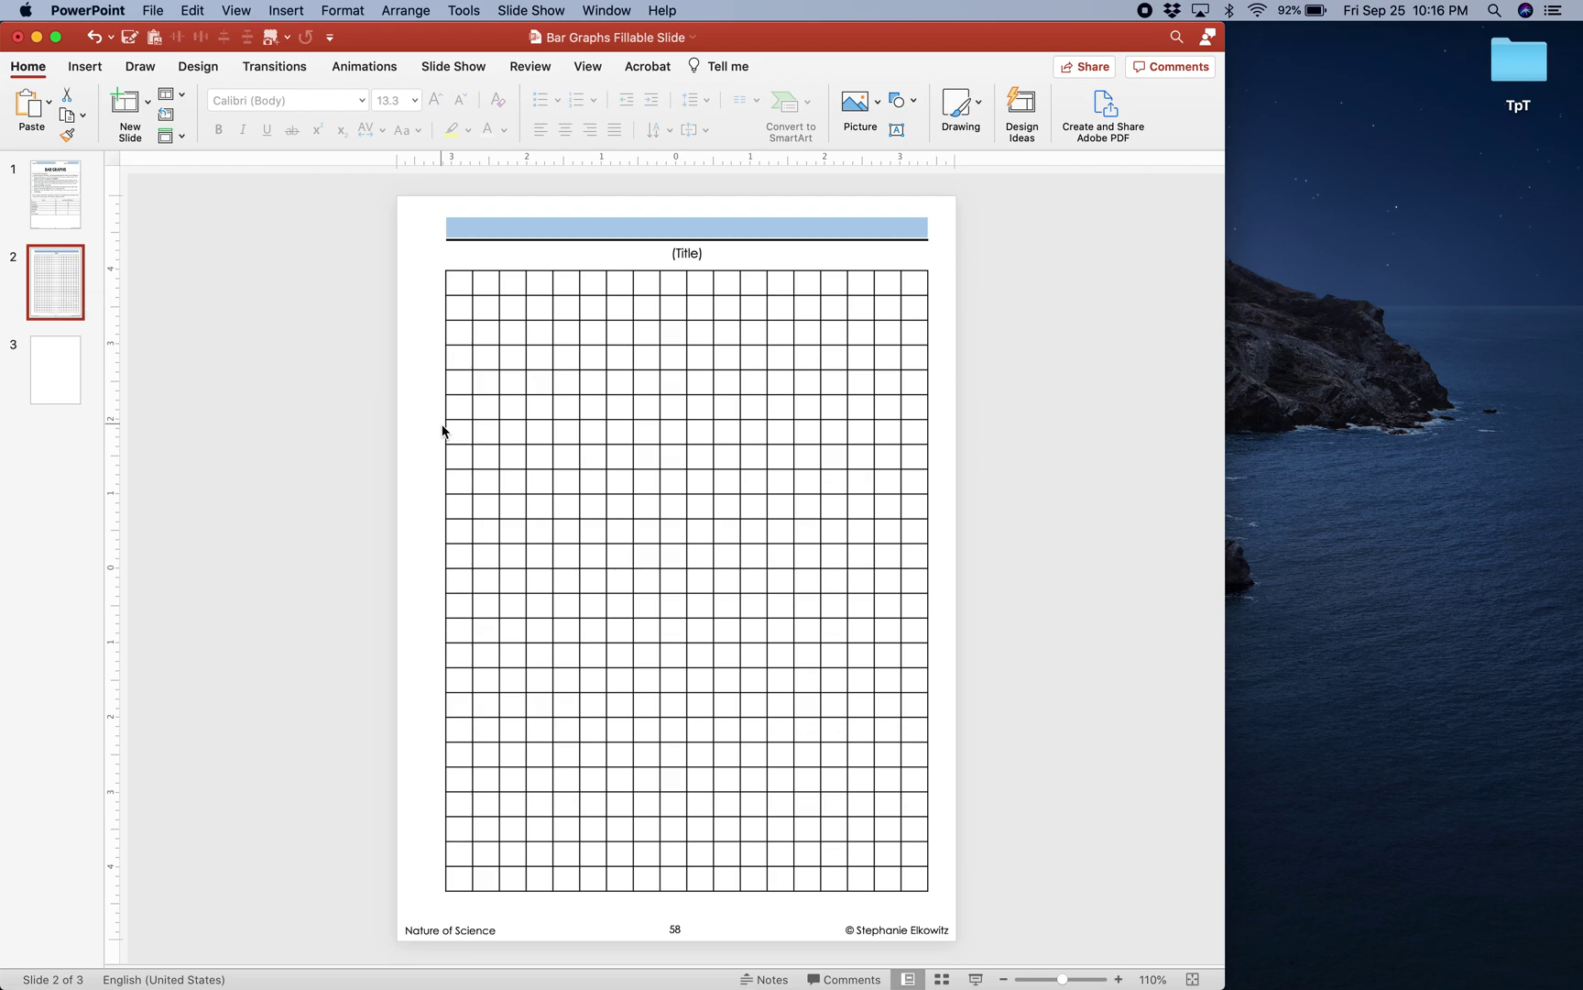
left_click(902, 101)
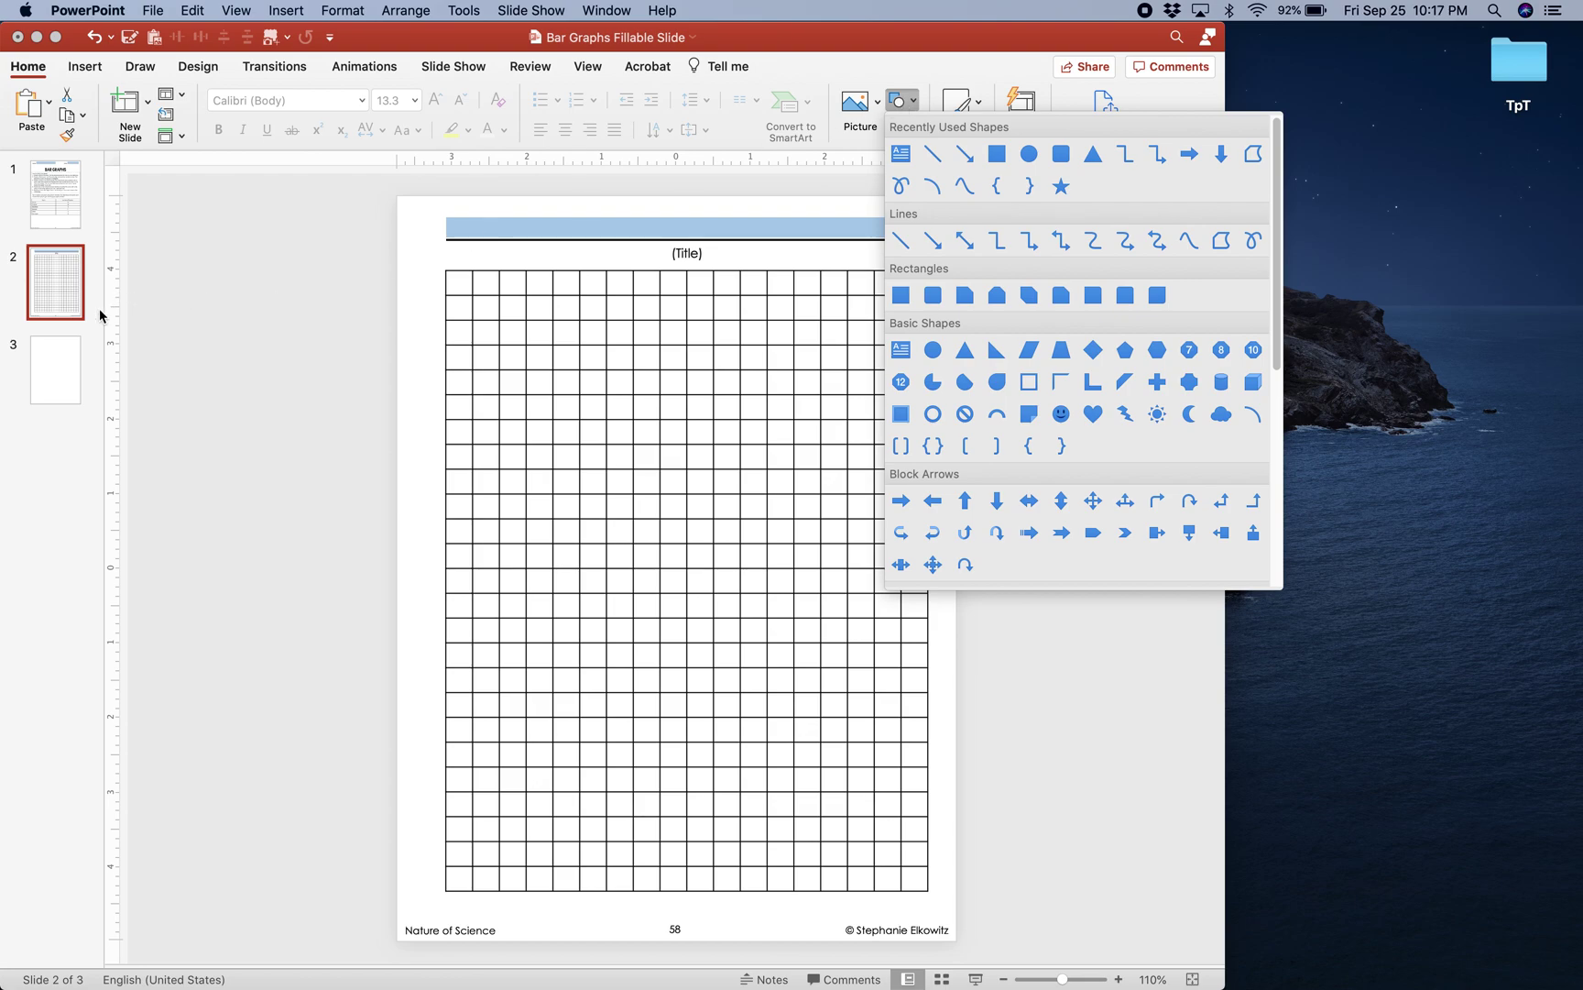
left_click(66, 209)
left_click(64, 206)
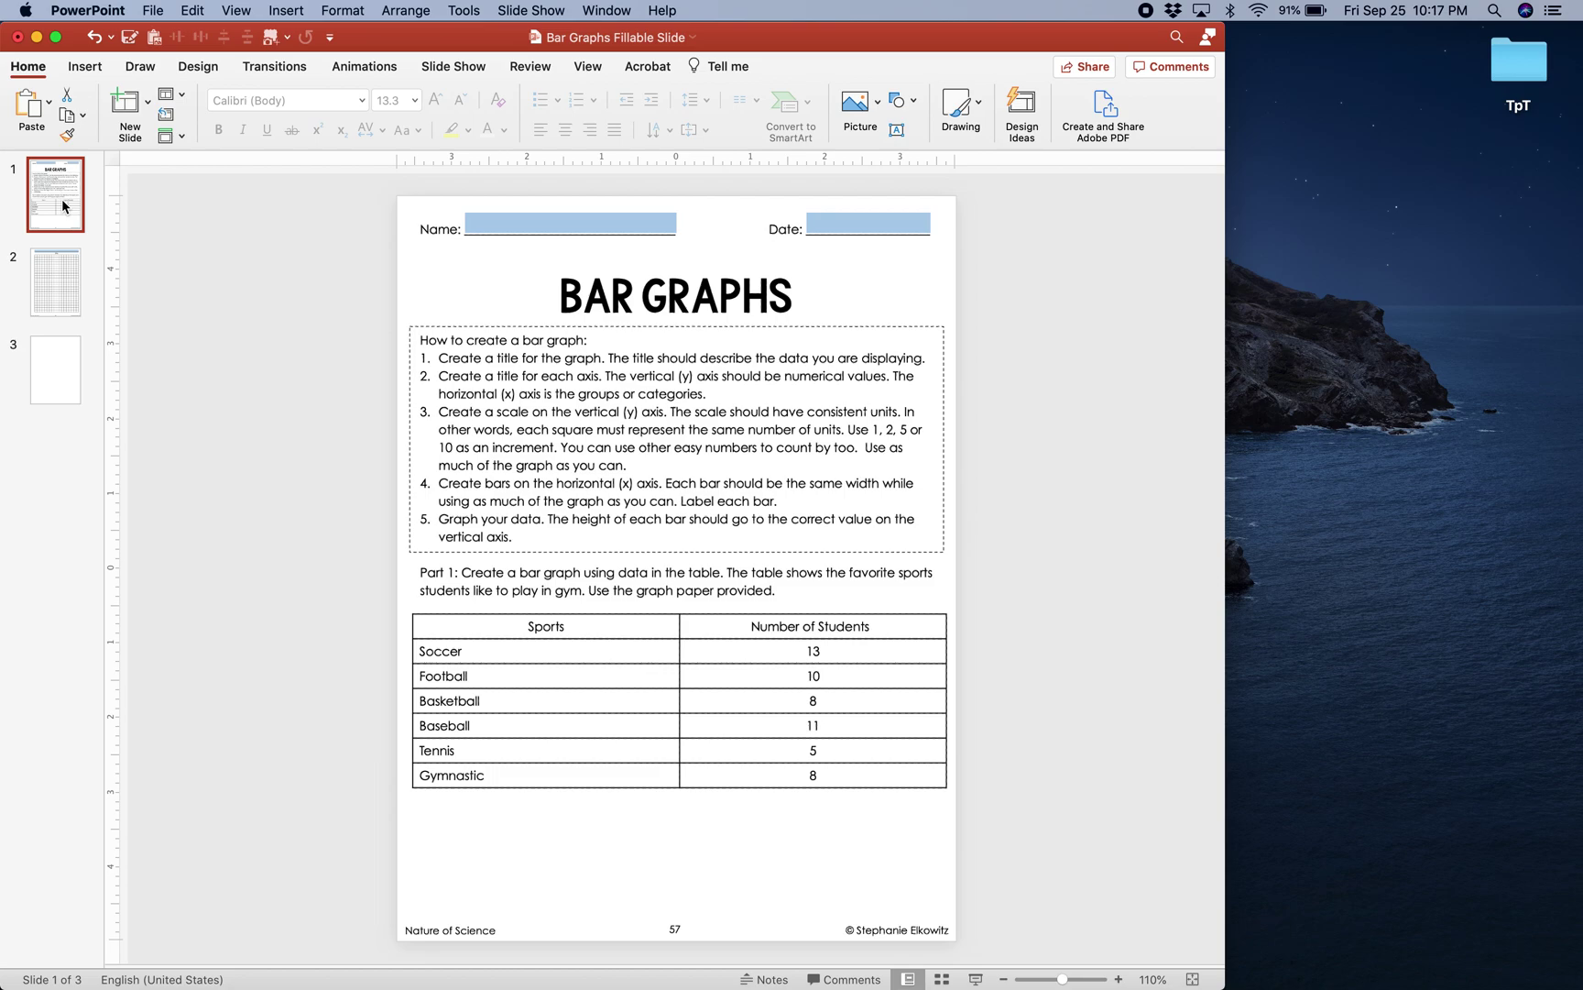
left_click(63, 369)
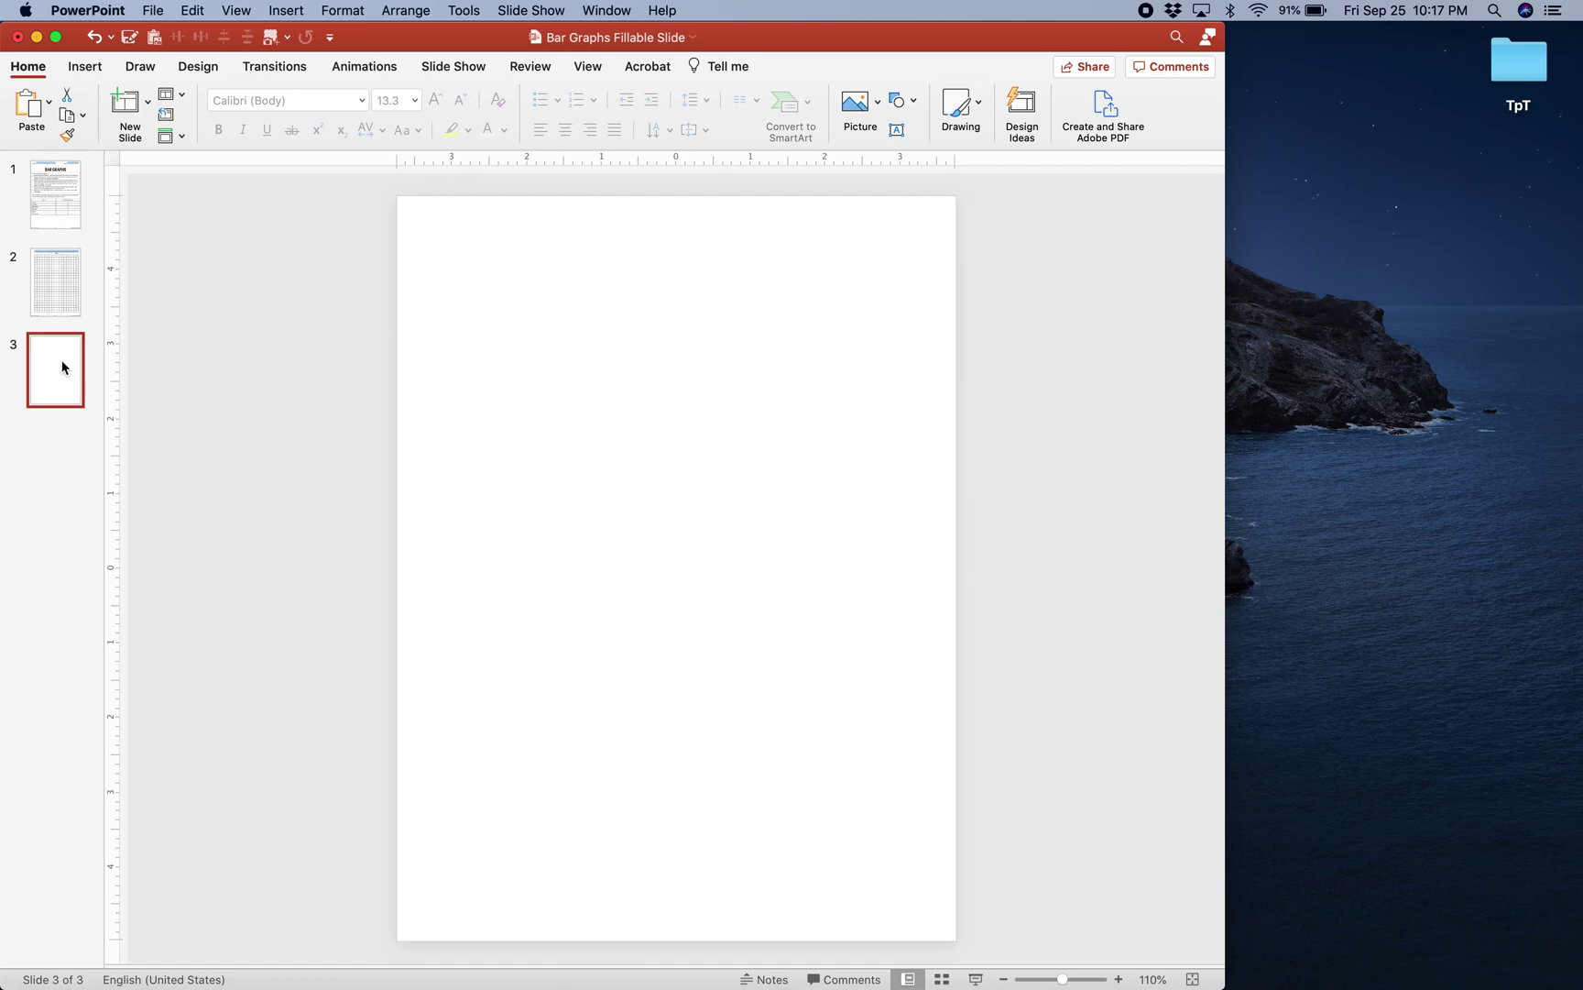
Insert a Clustered Column chart onto slide 3 from the Insert tab's Chart list
left_click(87, 68)
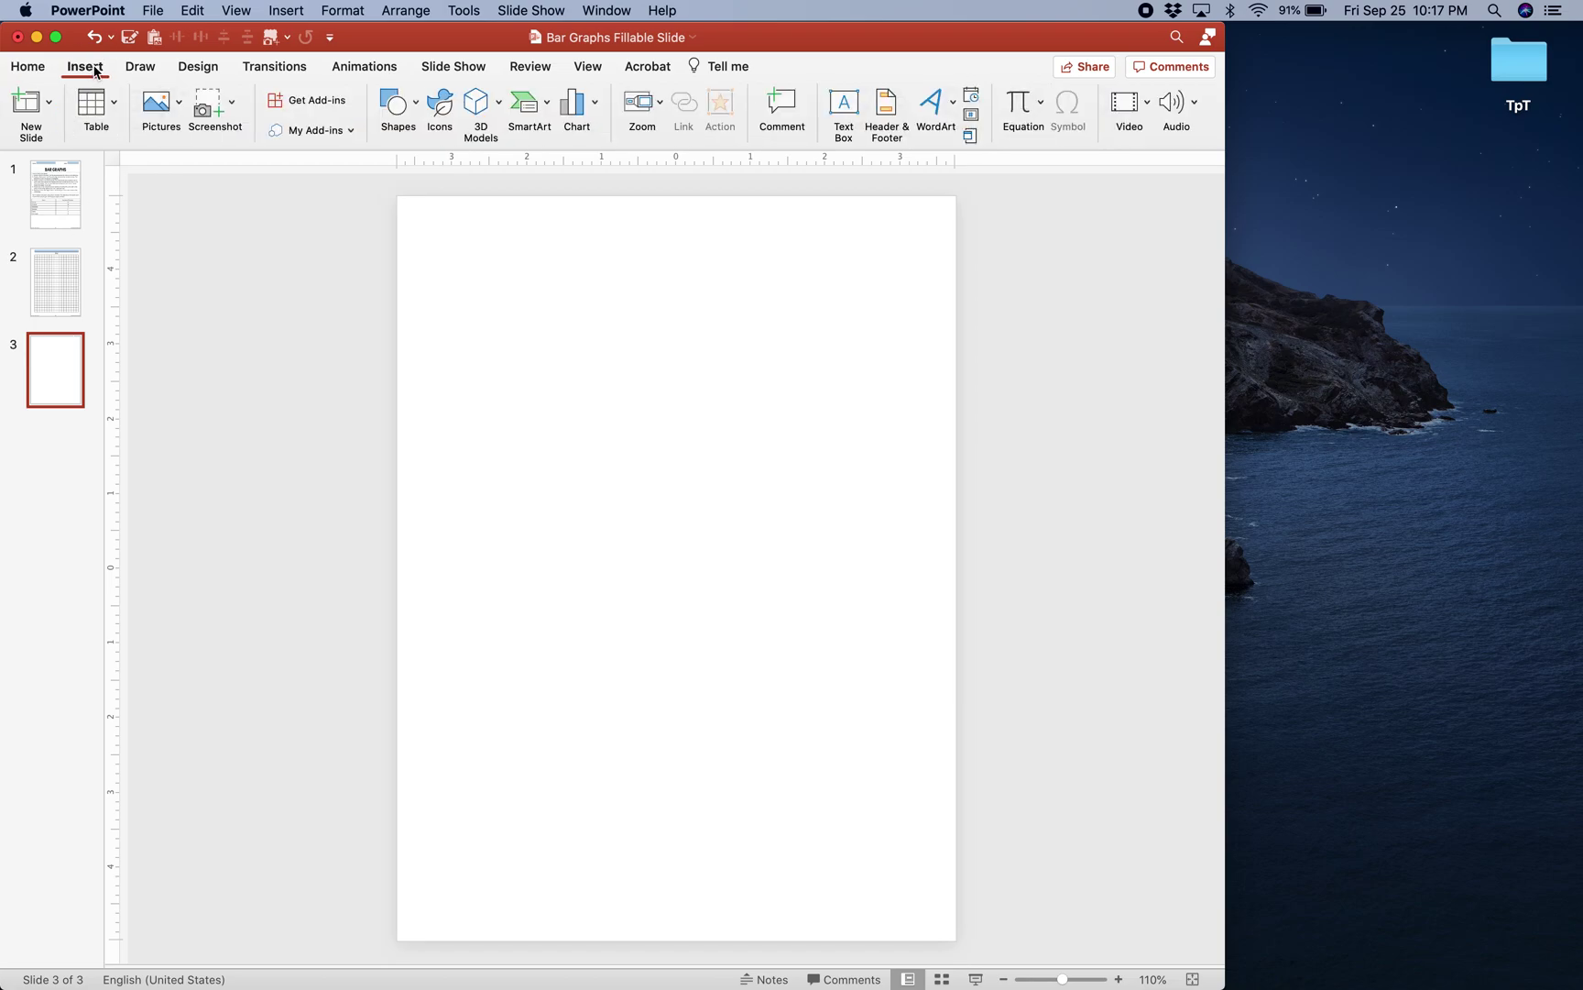
left_click(570, 108)
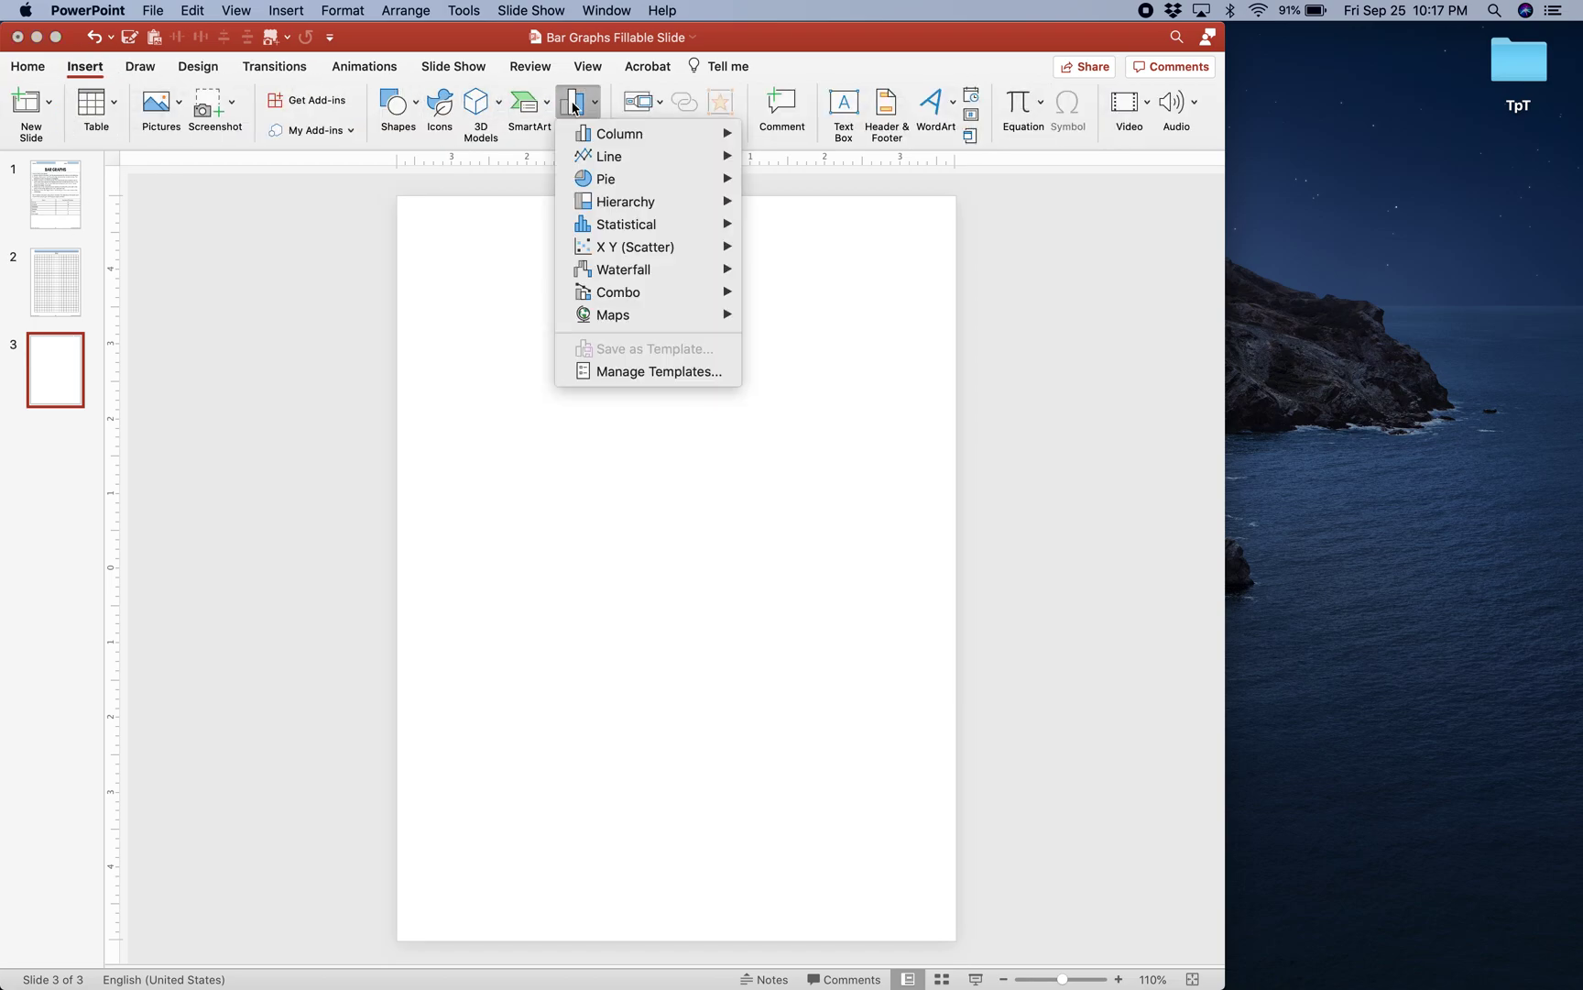
mouse_move(644, 131)
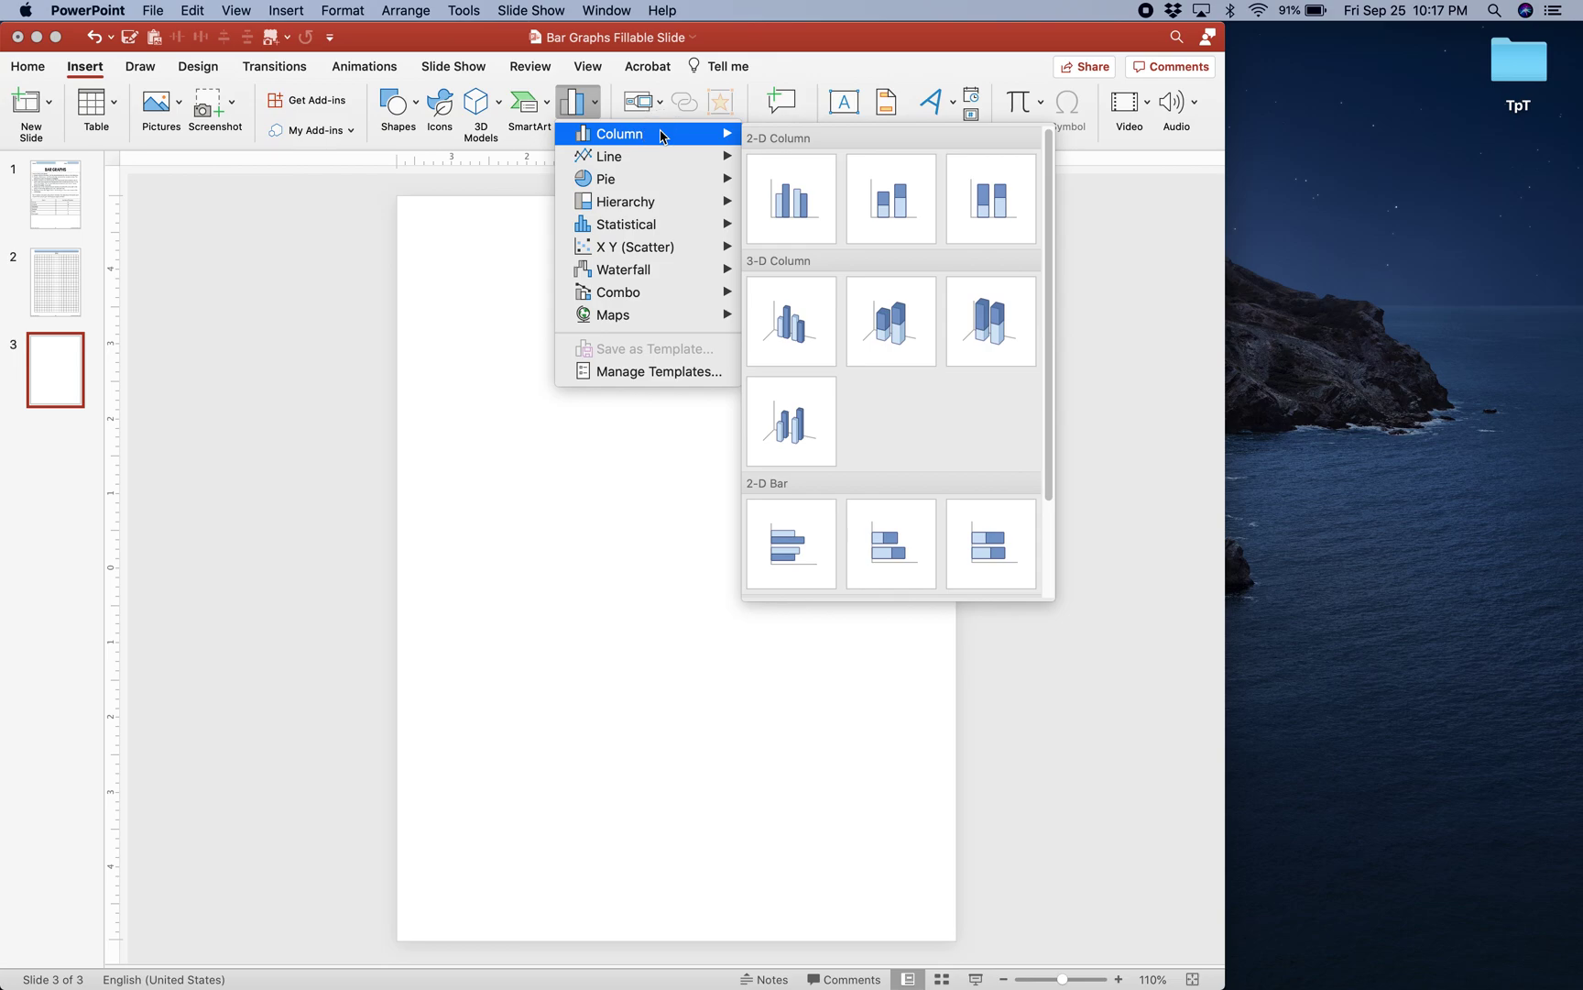
left_click(798, 213)
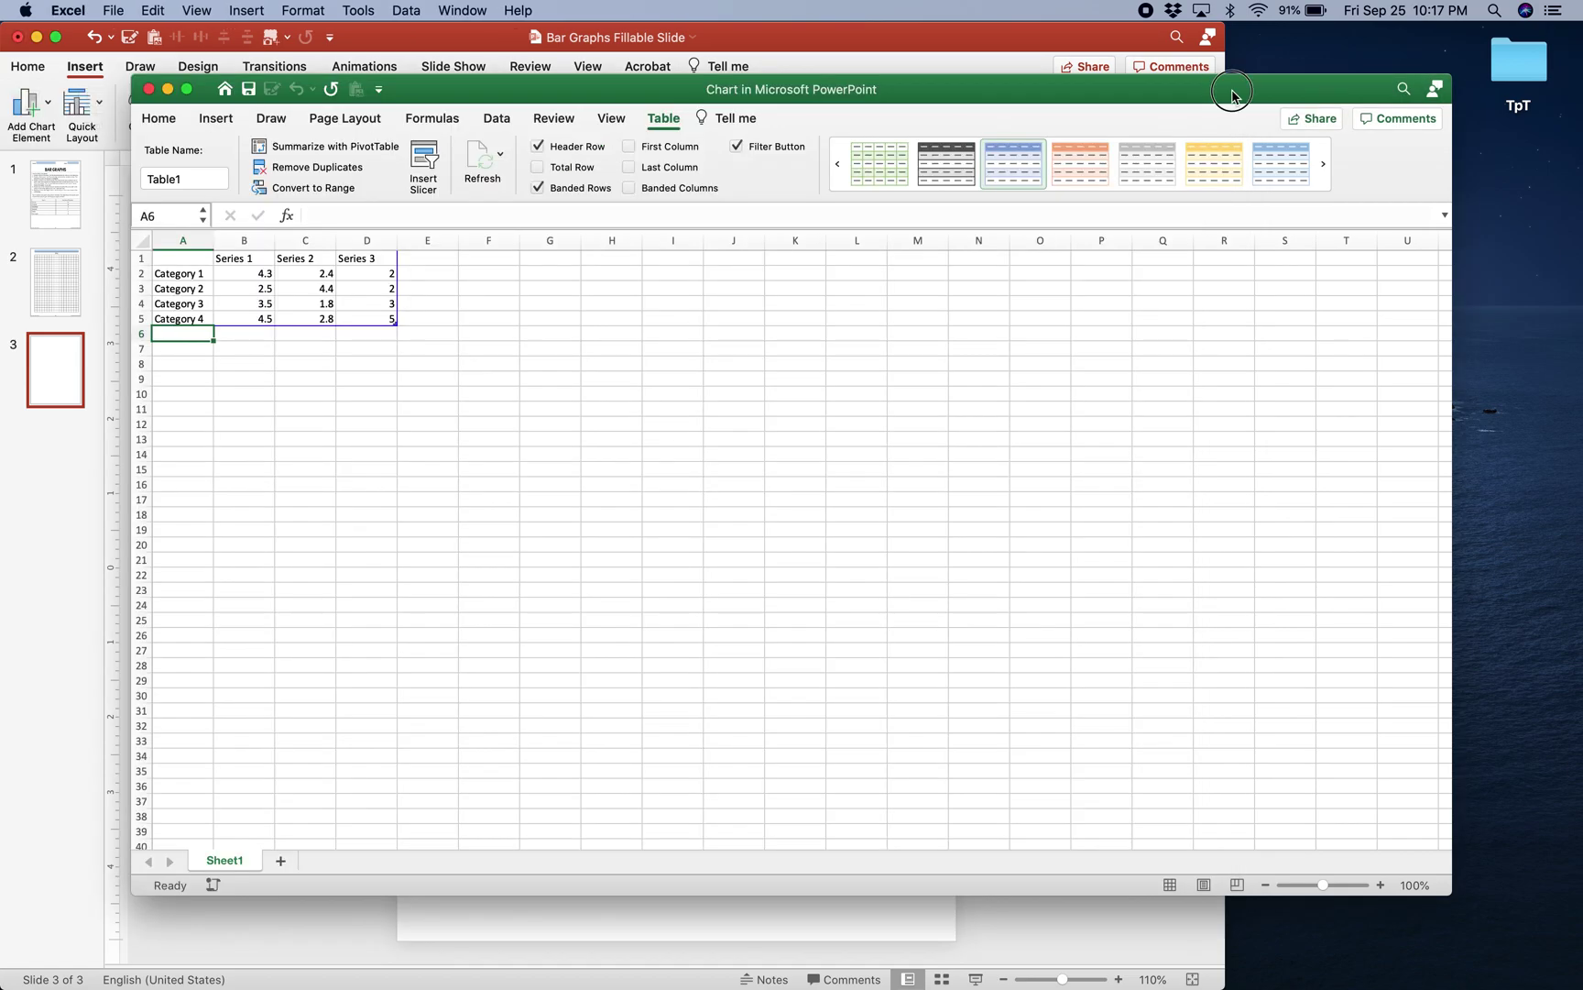
double_click(1232, 92)
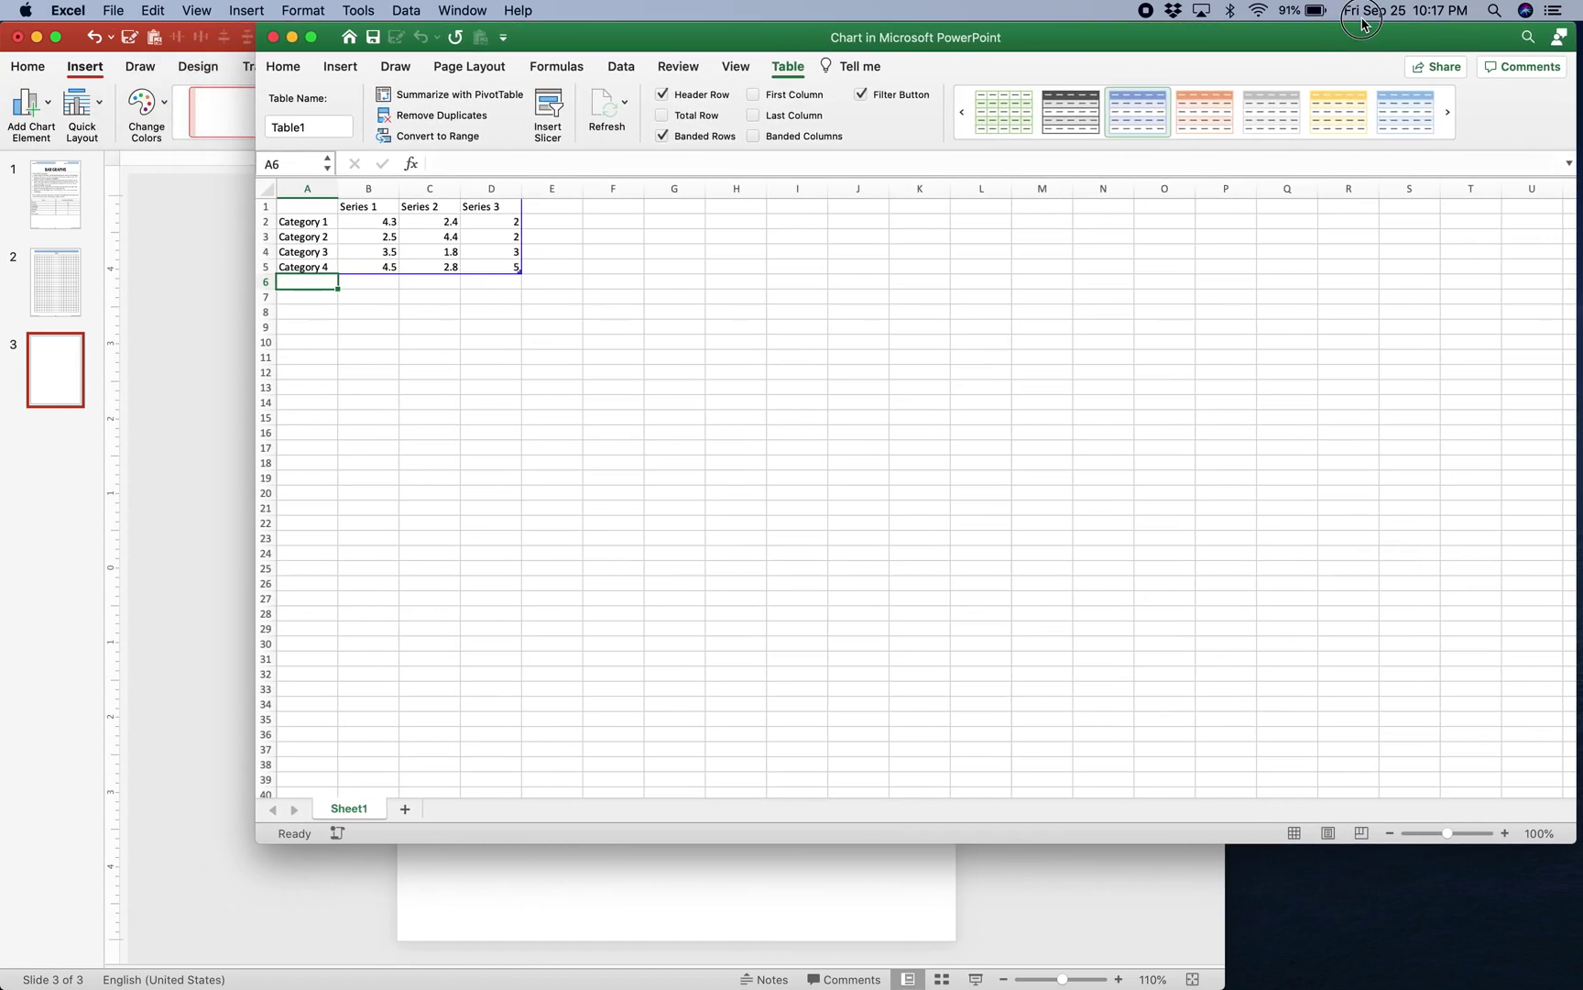
Tile PowerPoint on the left and the Excel chart data on the right, showing slide 1's sports table
left_click_drag(264, 843, 678, 973)
left_click(510, 393)
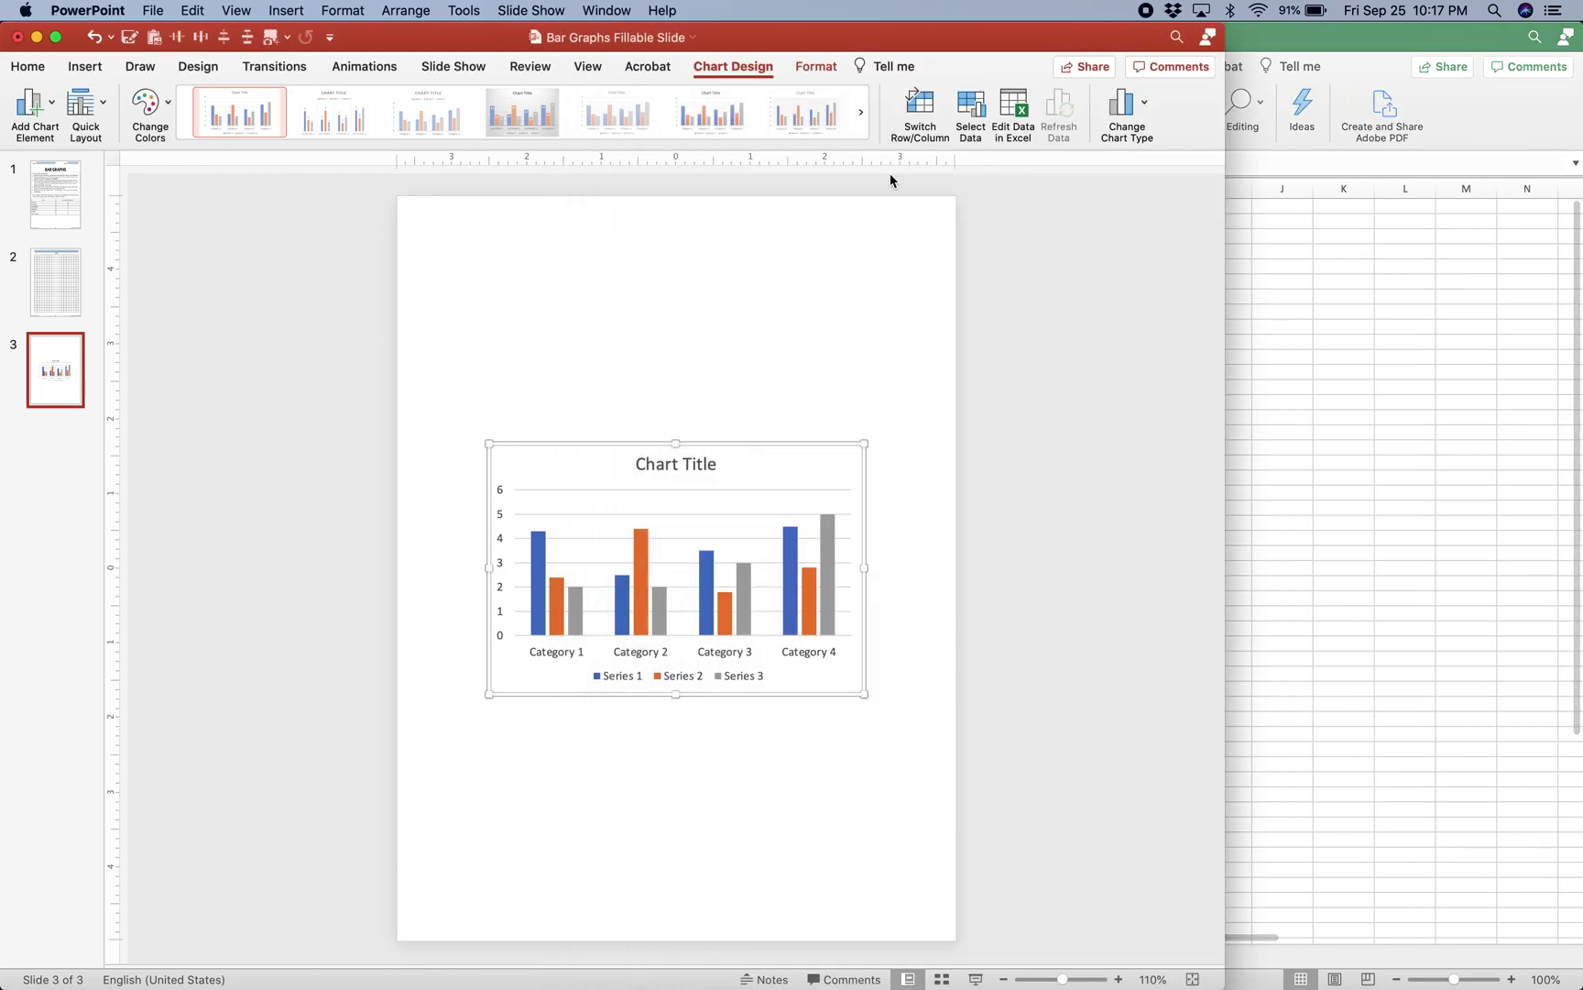
left_click_drag(1225, 24, 812, 13)
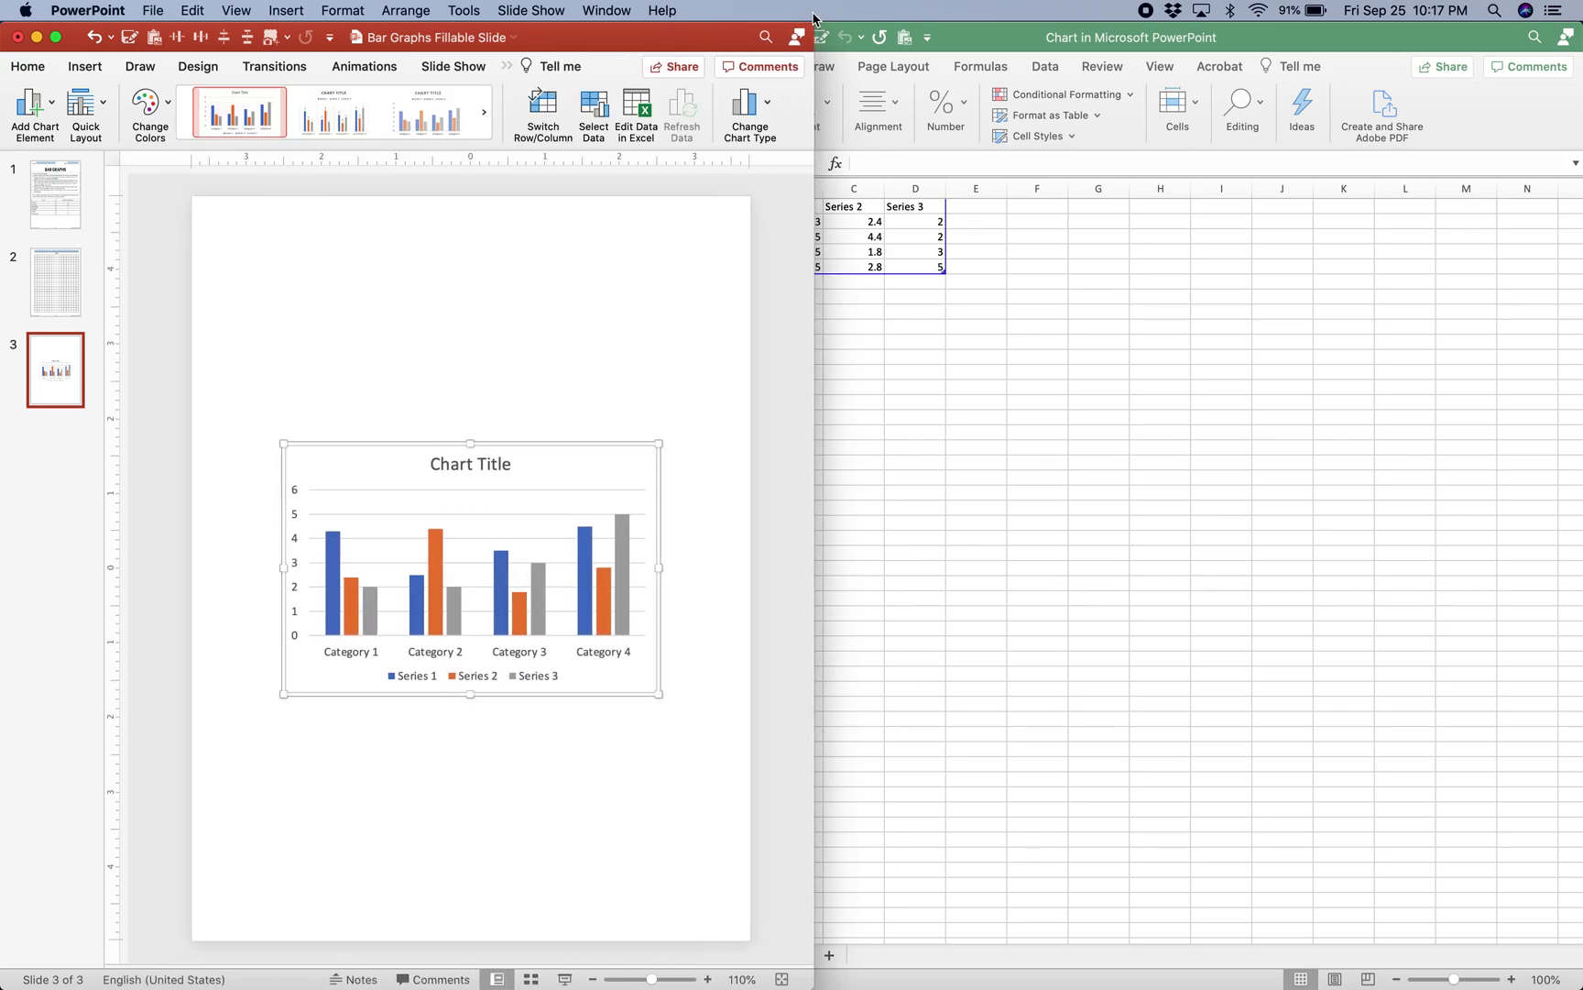
left_click(1184, 555)
left_click_drag(680, 485, 813, 484)
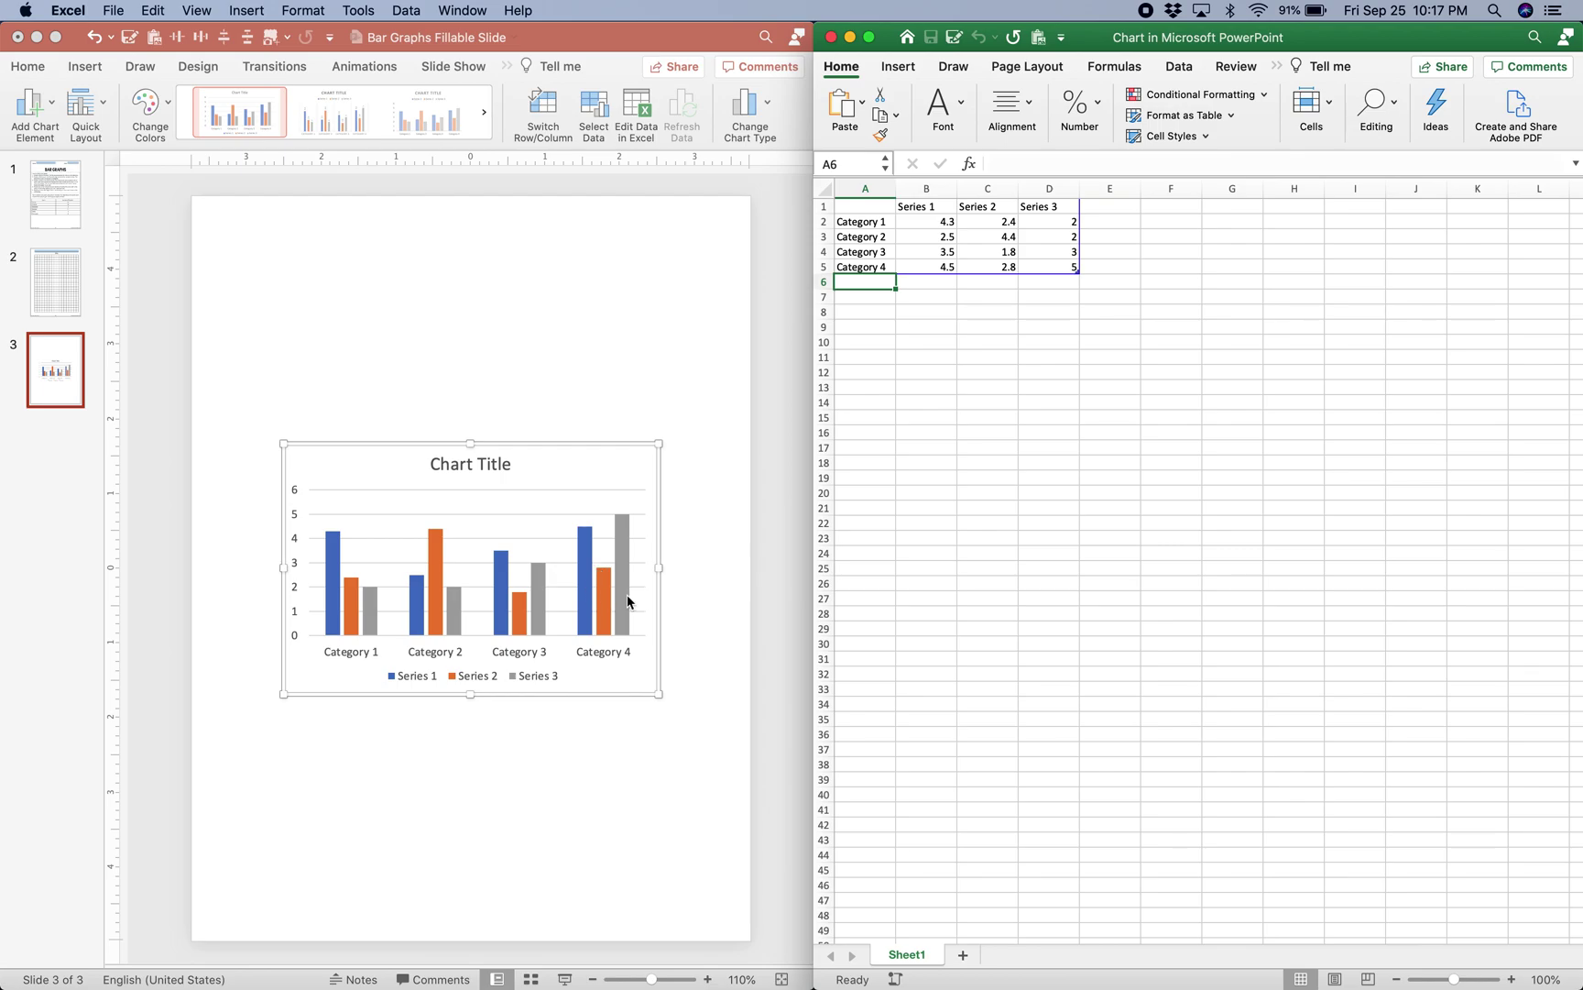
left_click(33, 203)
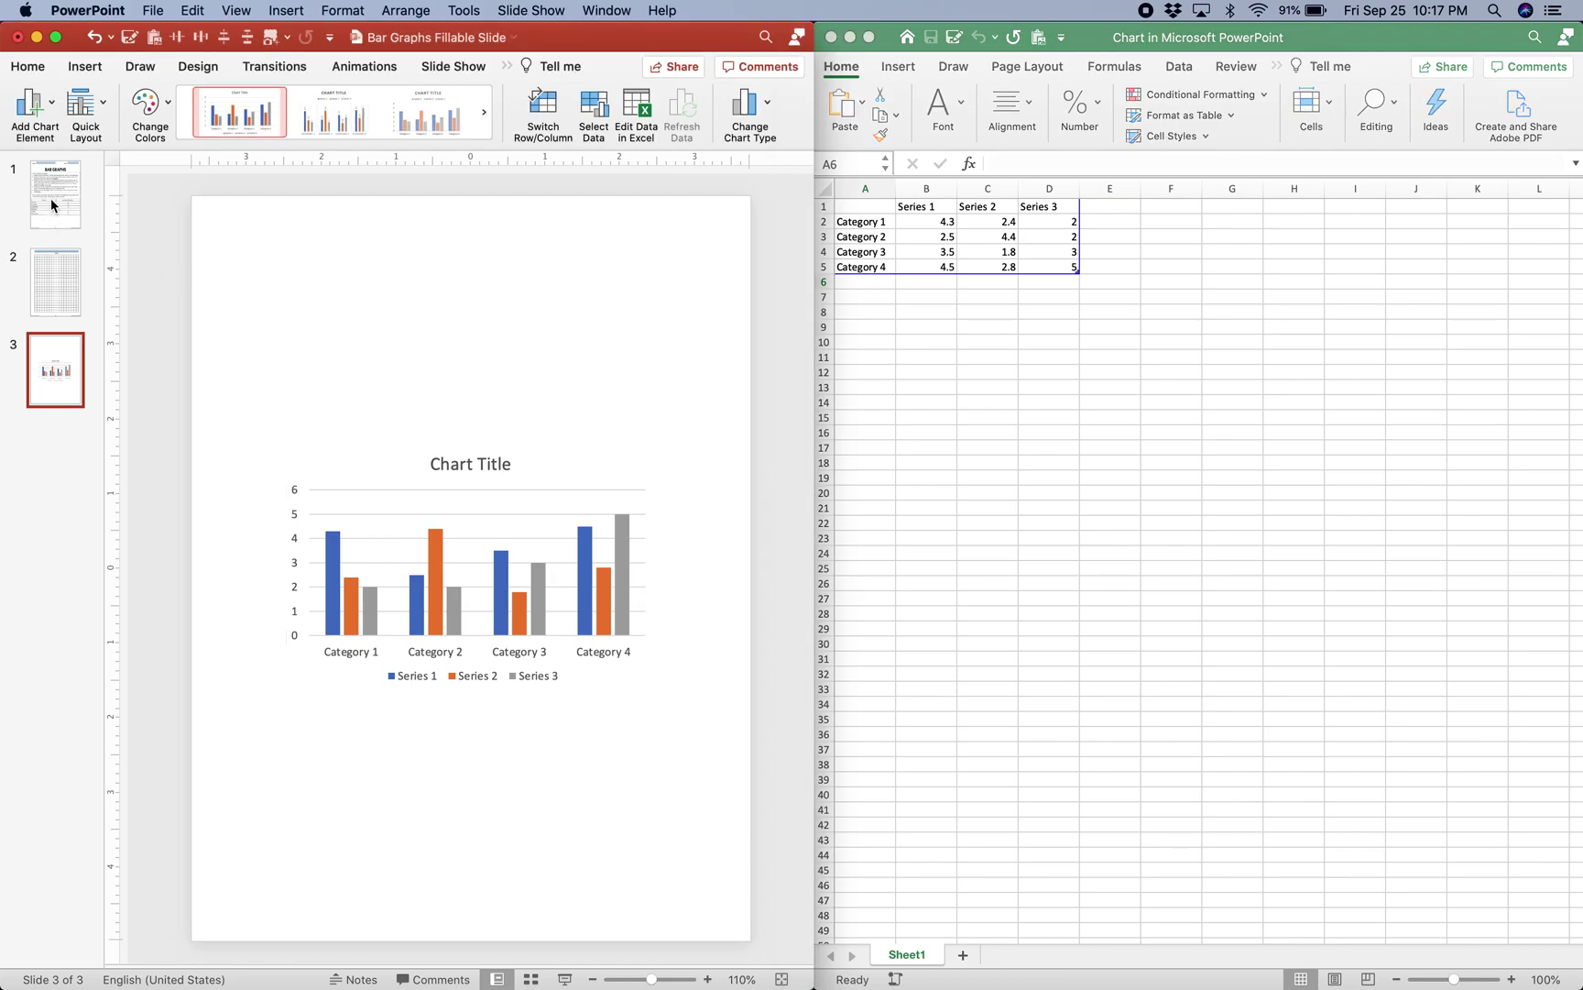
left_click(53, 205)
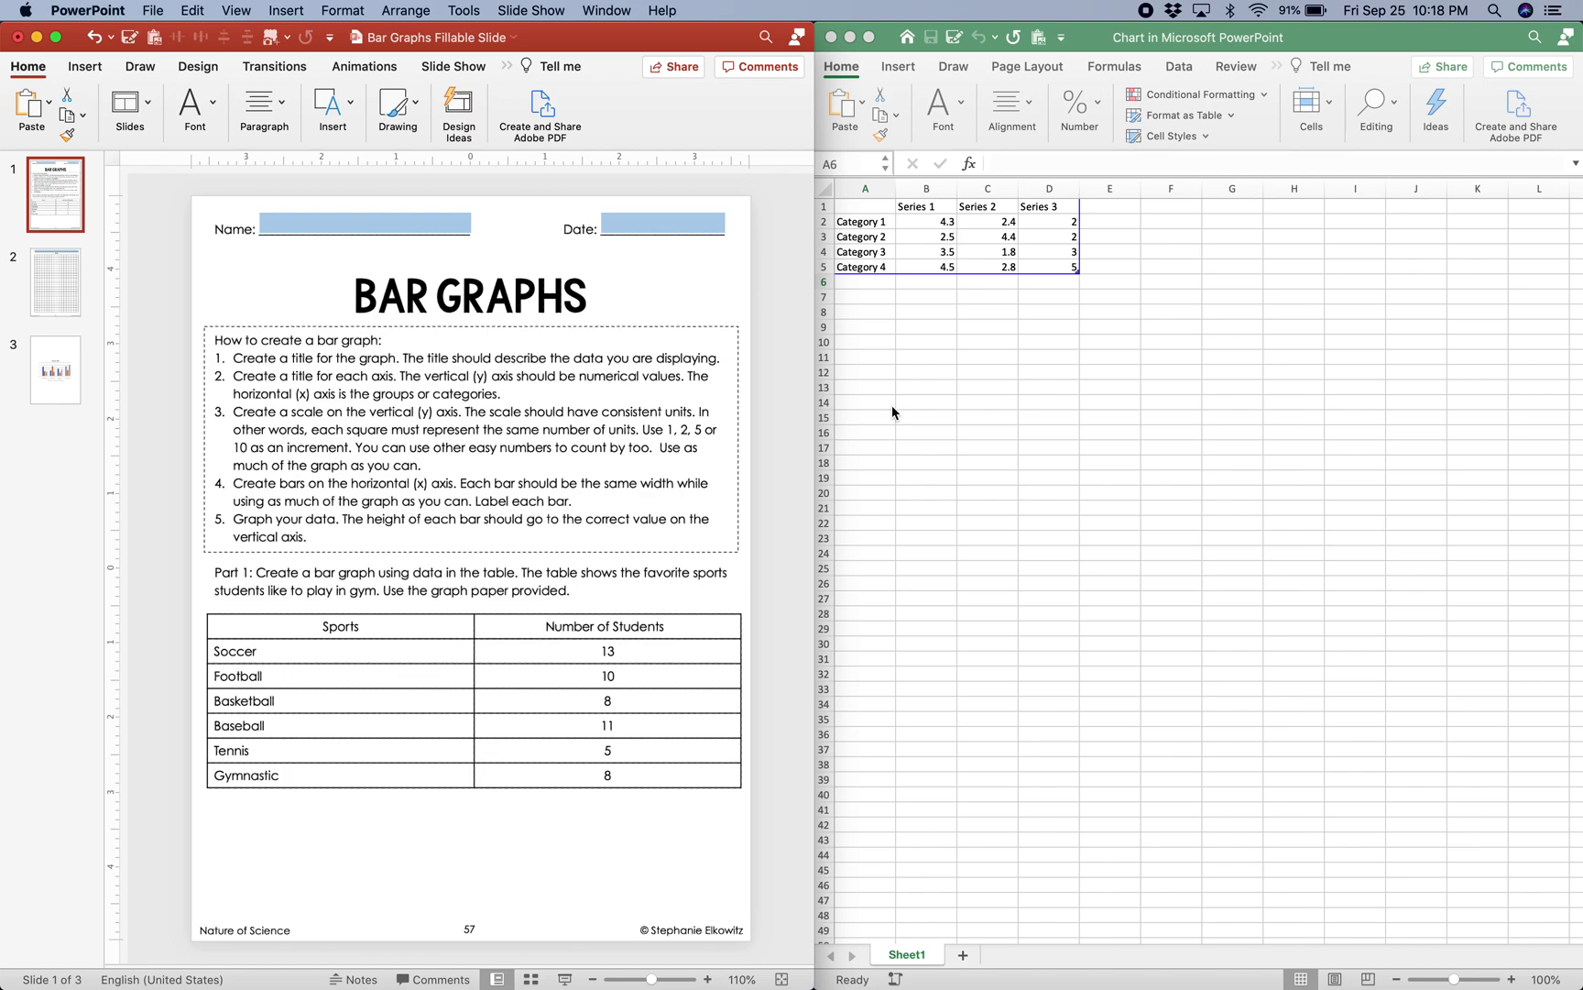
Delete the Series 2 and Series 3 table columns (C1:D5) from the chart data
left_click(940, 211)
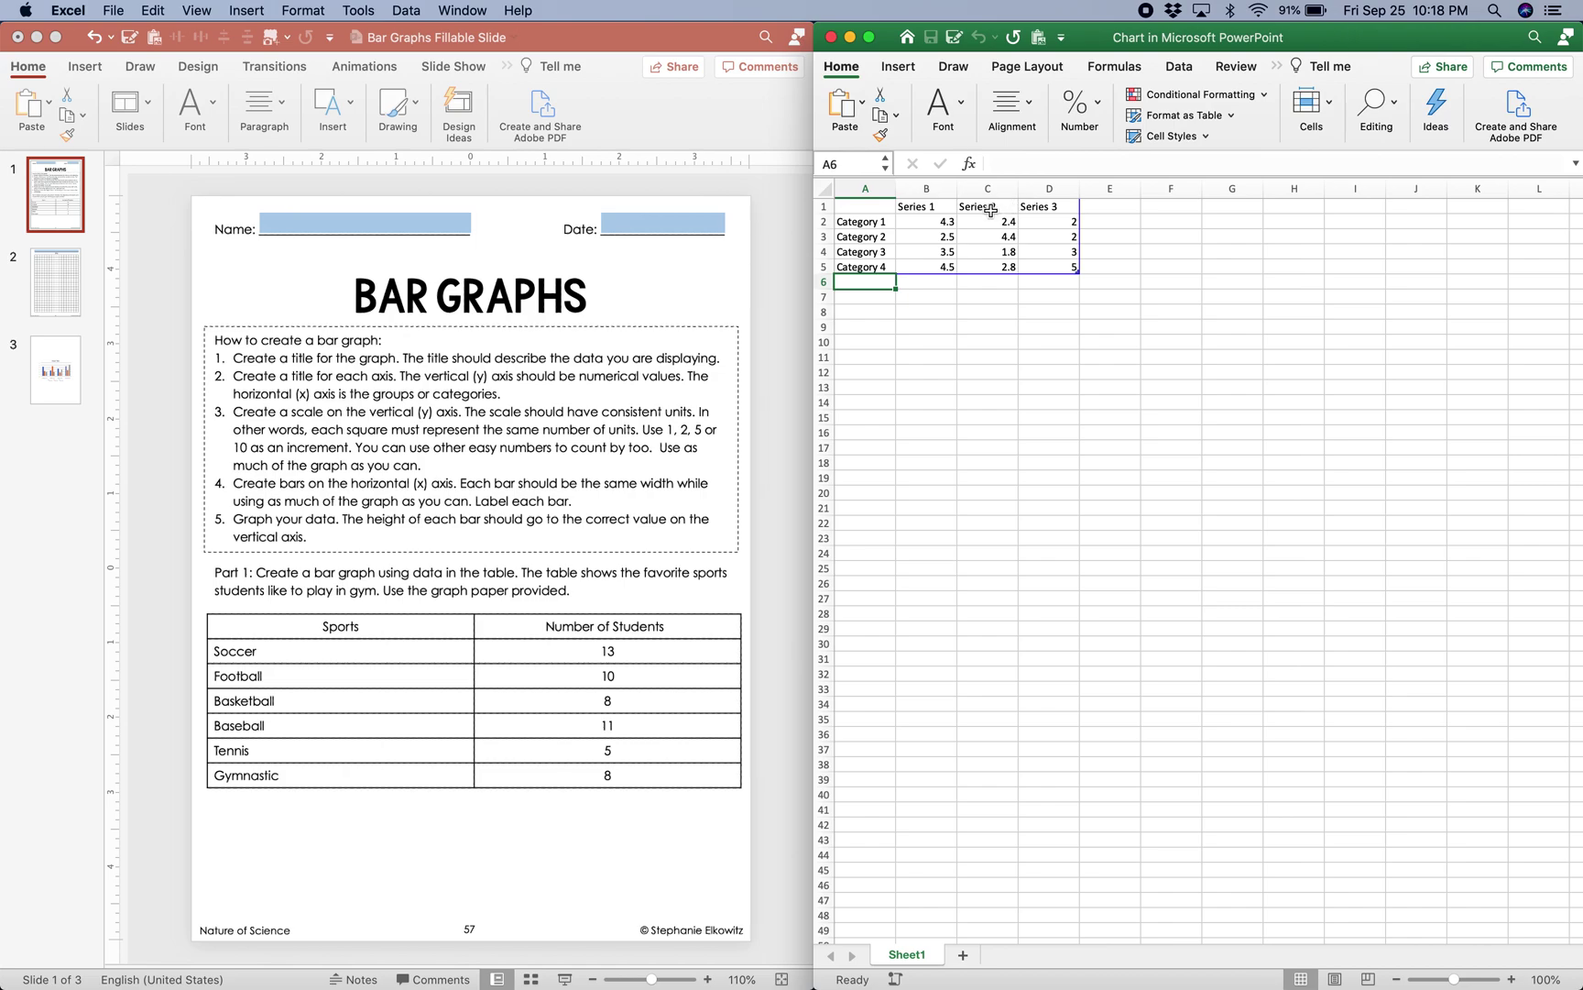
left_click_drag(990, 211, 1046, 266)
right_click(1045, 266)
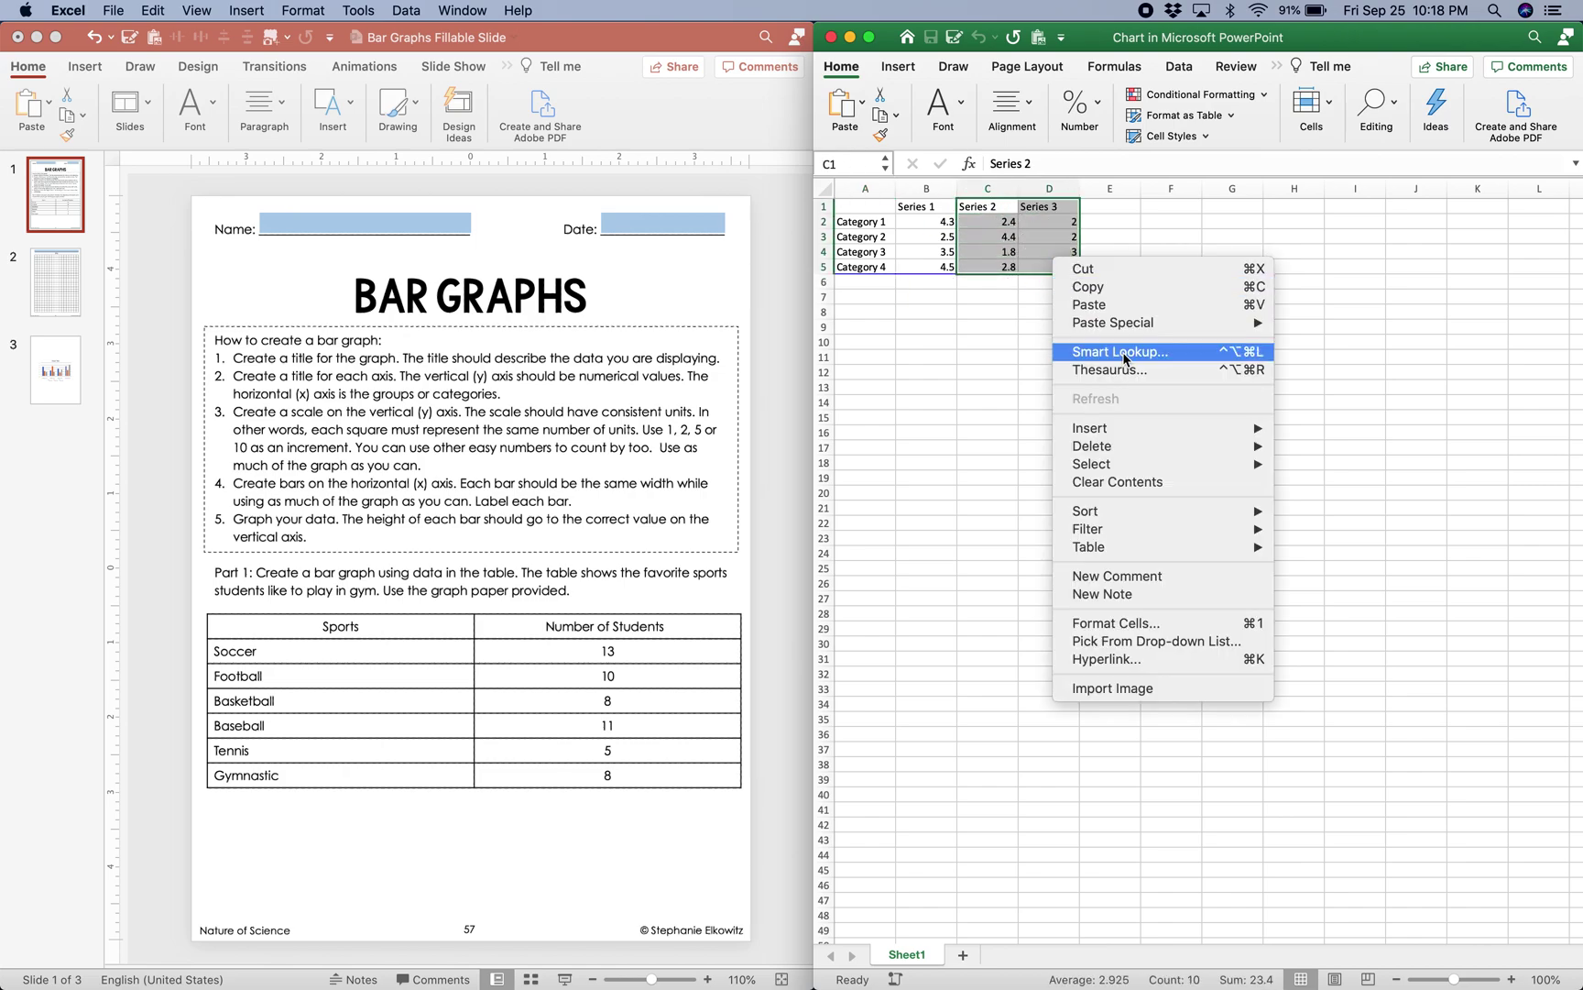
mouse_move(1158, 447)
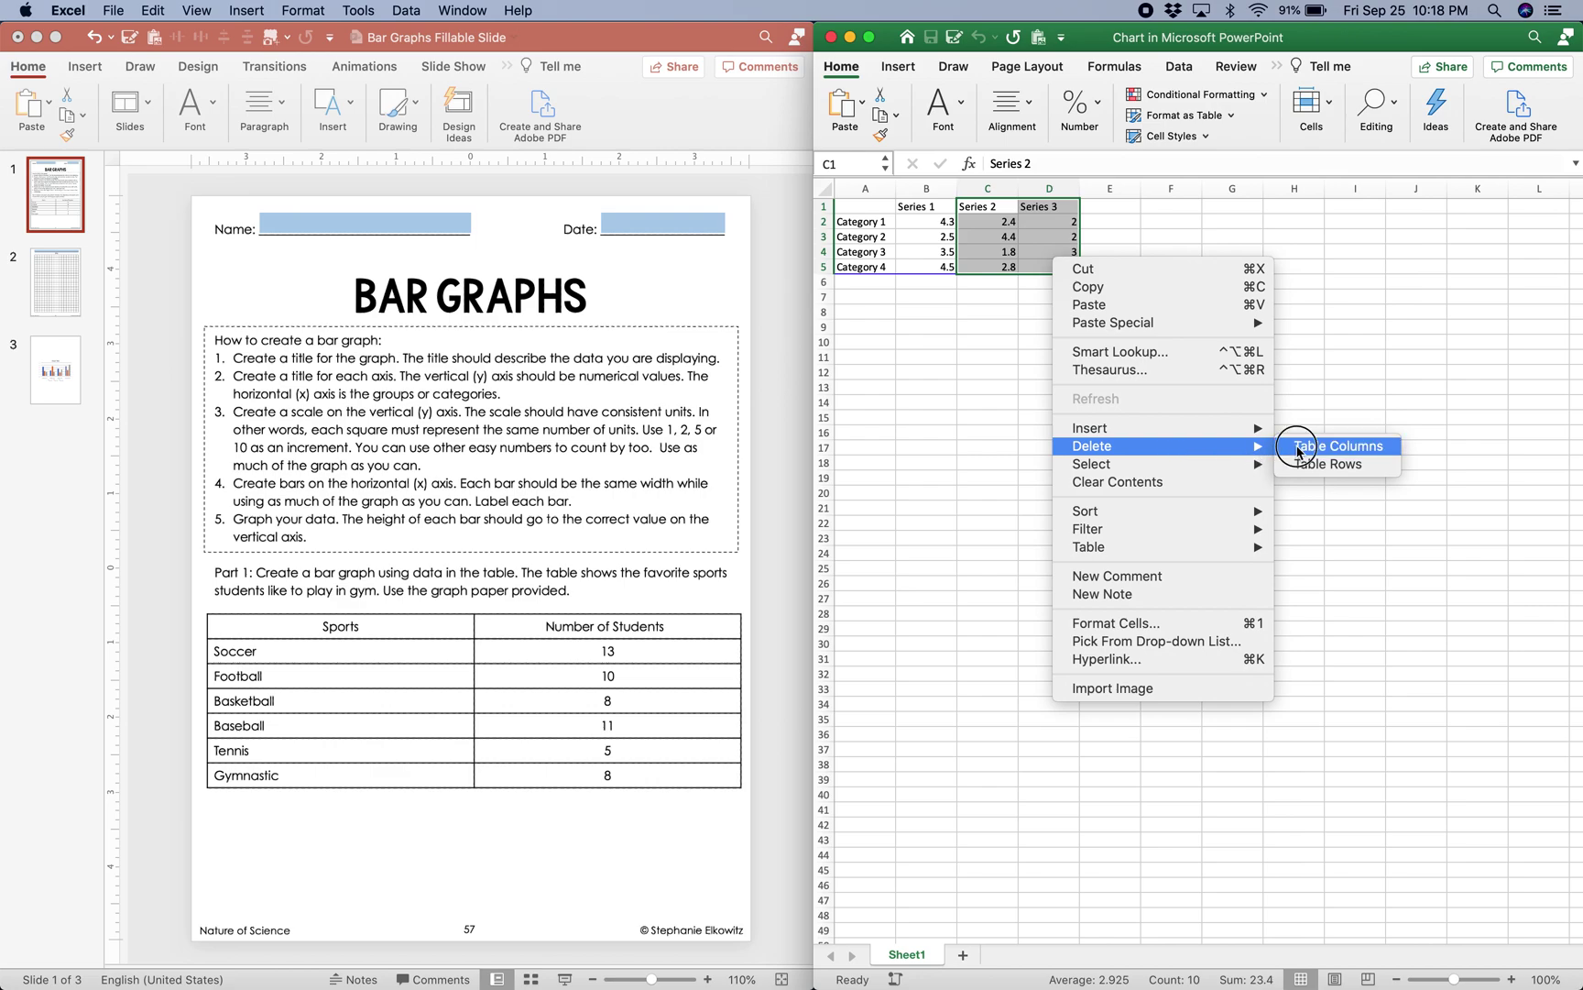
left_click(1297, 449)
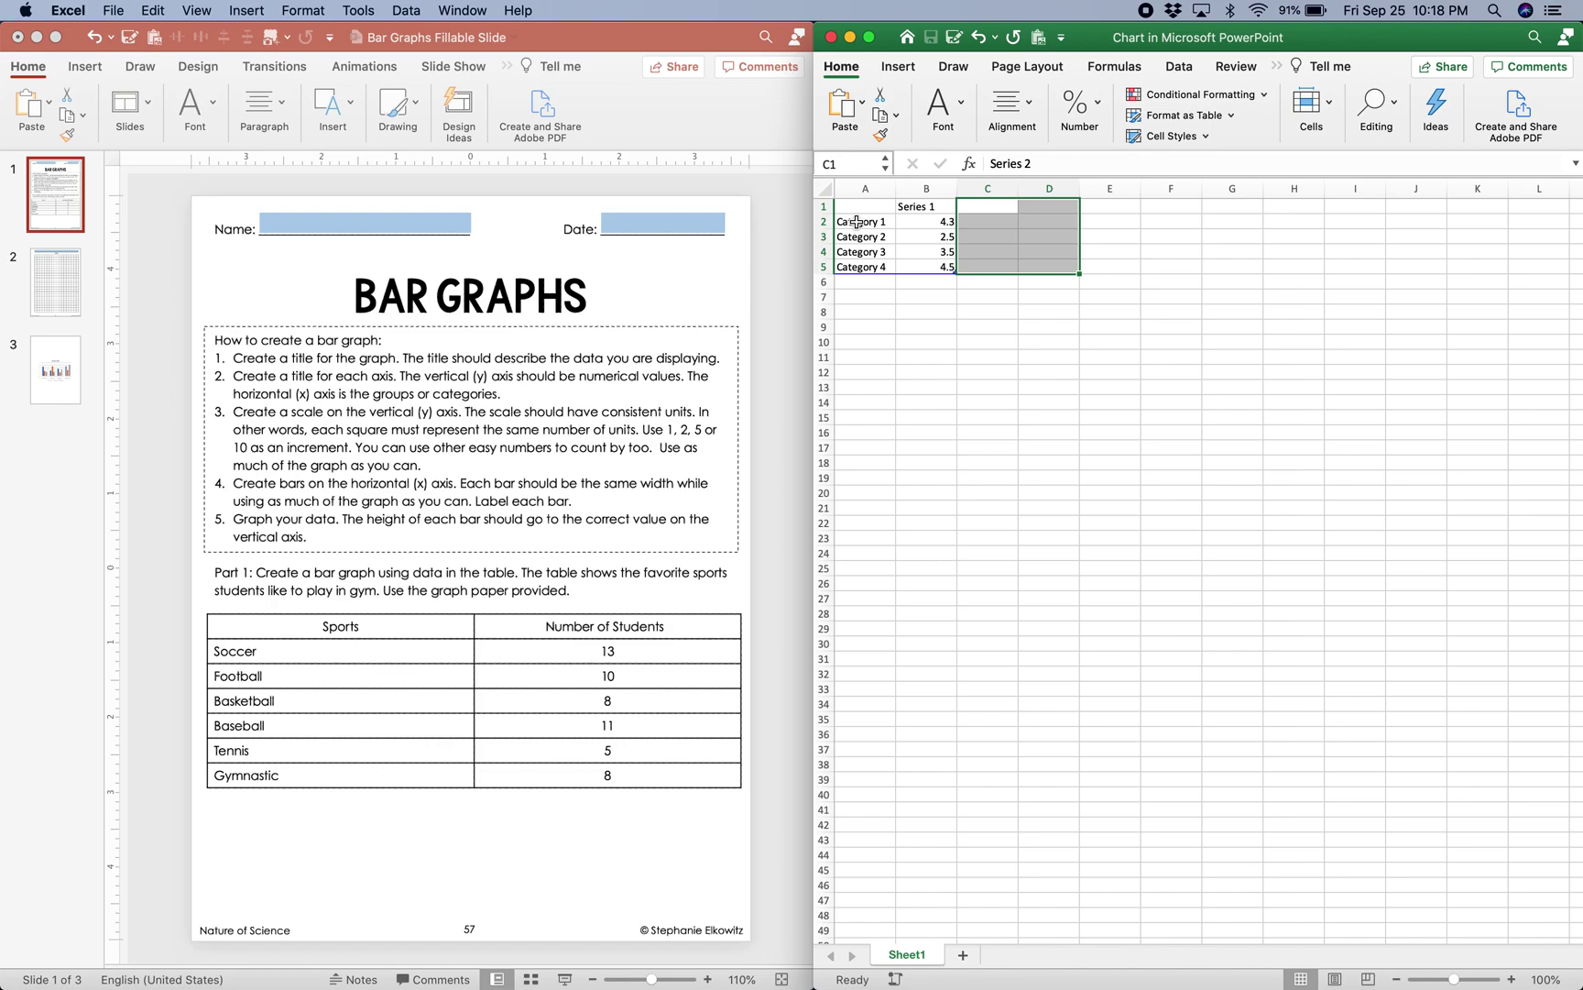
Enter Soccer, Football, Basketball, Baseball, Tennis and Gymnastics down cells A2:A7
left_click(856, 221)
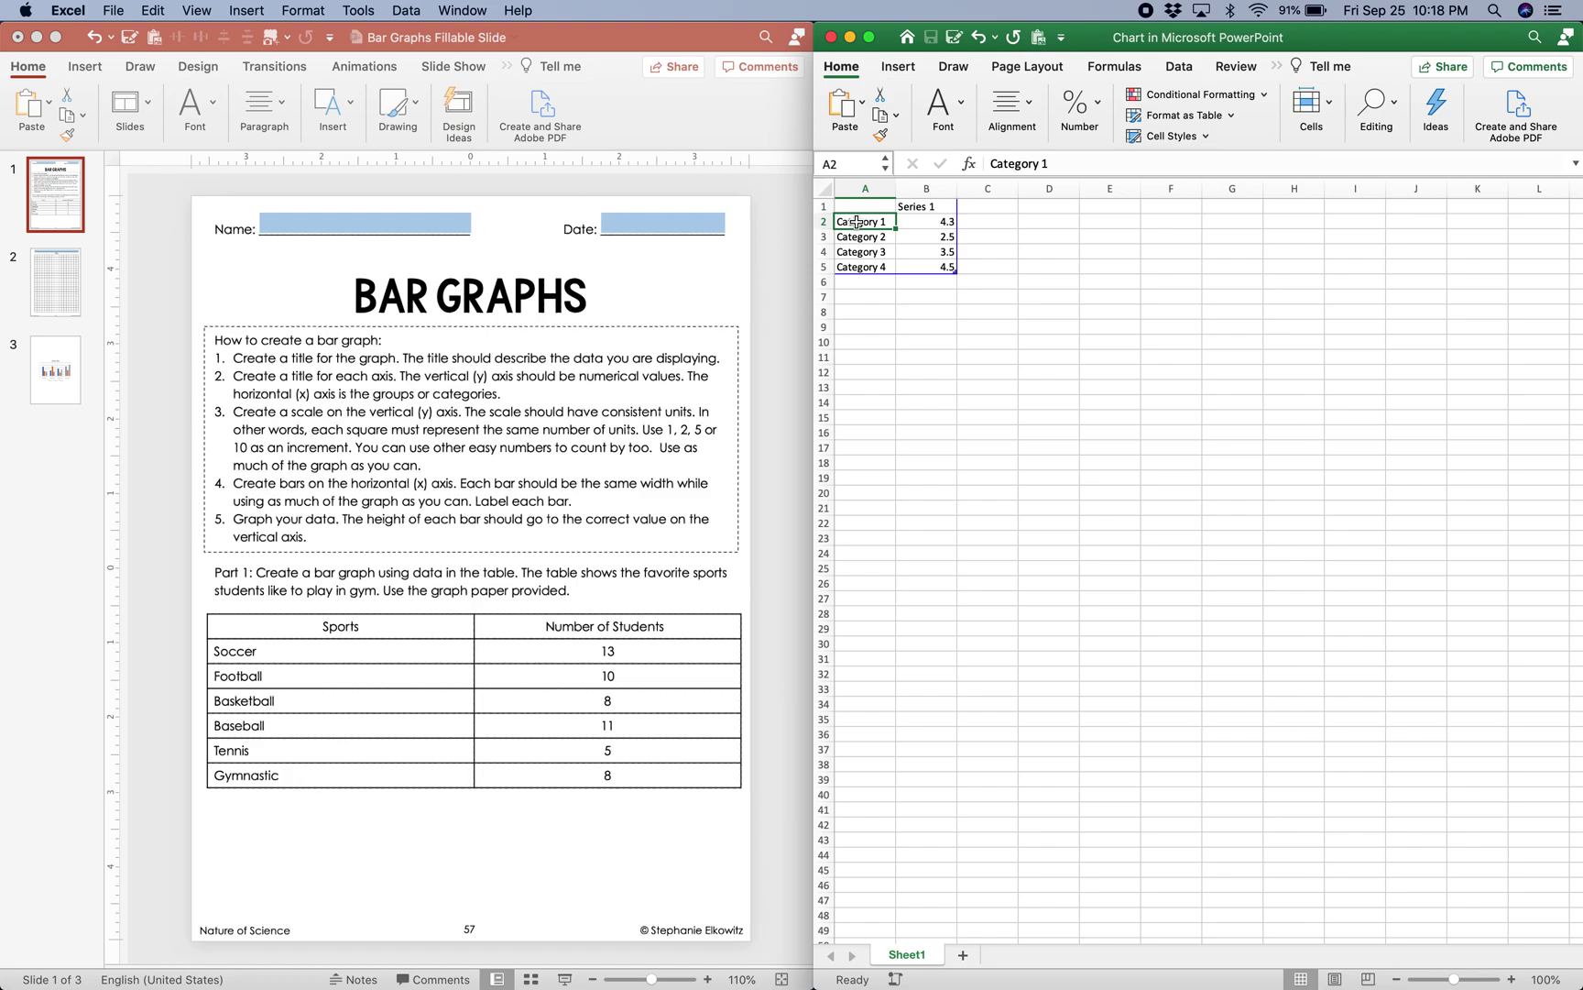
type("Soccer")
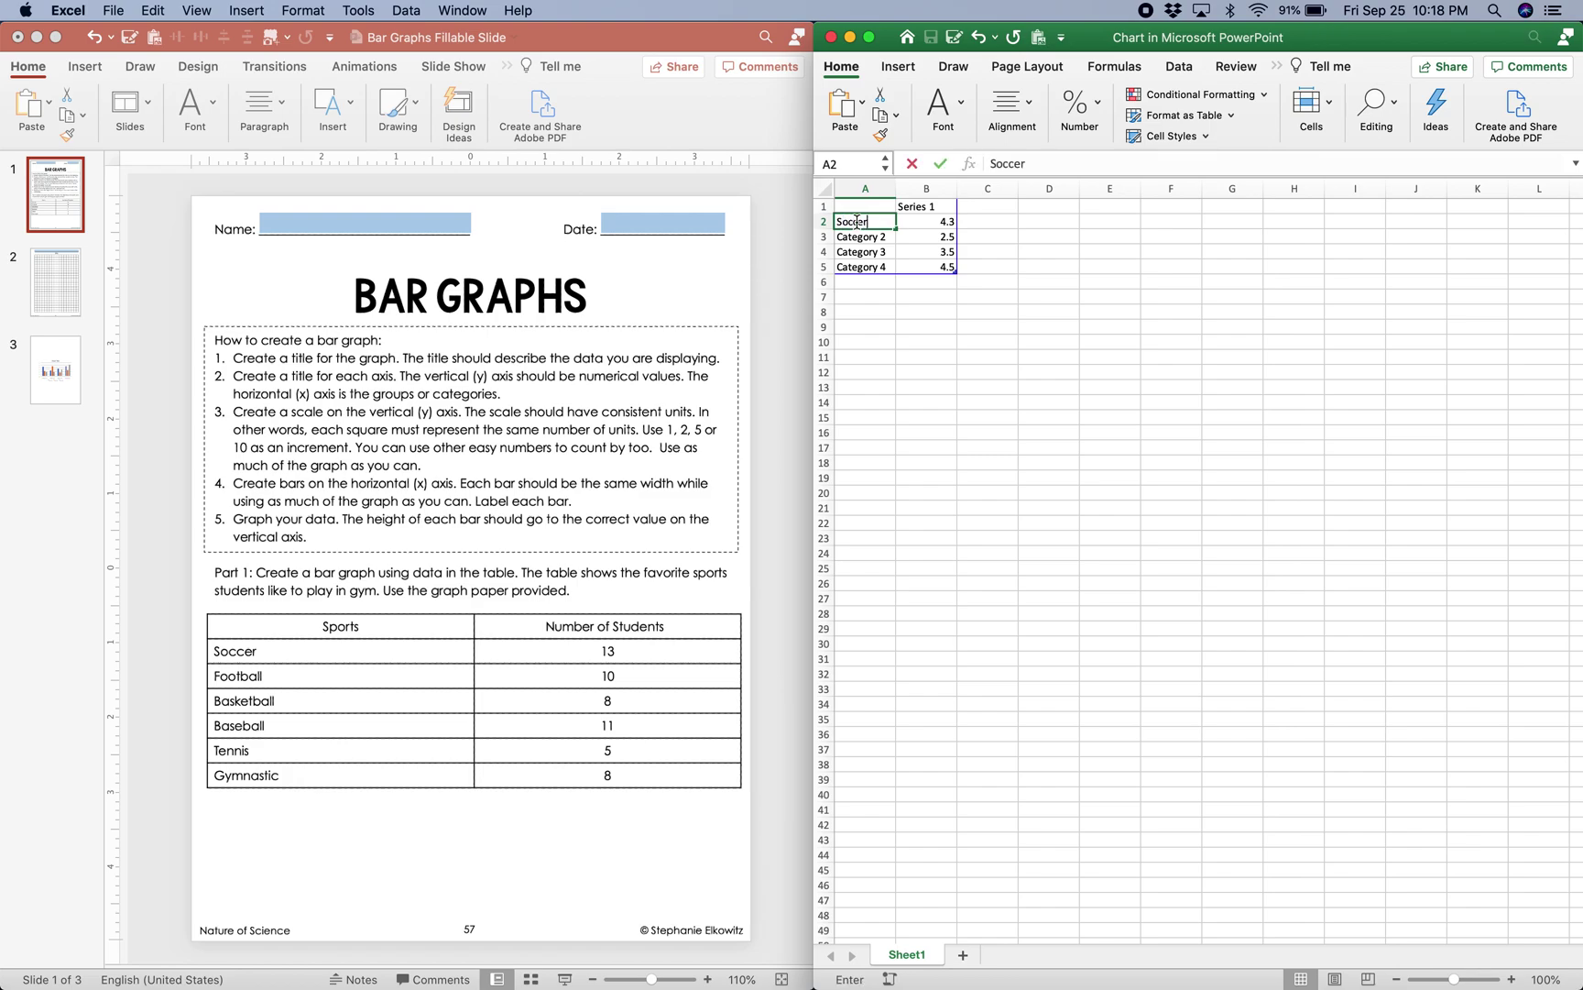
key("Return")
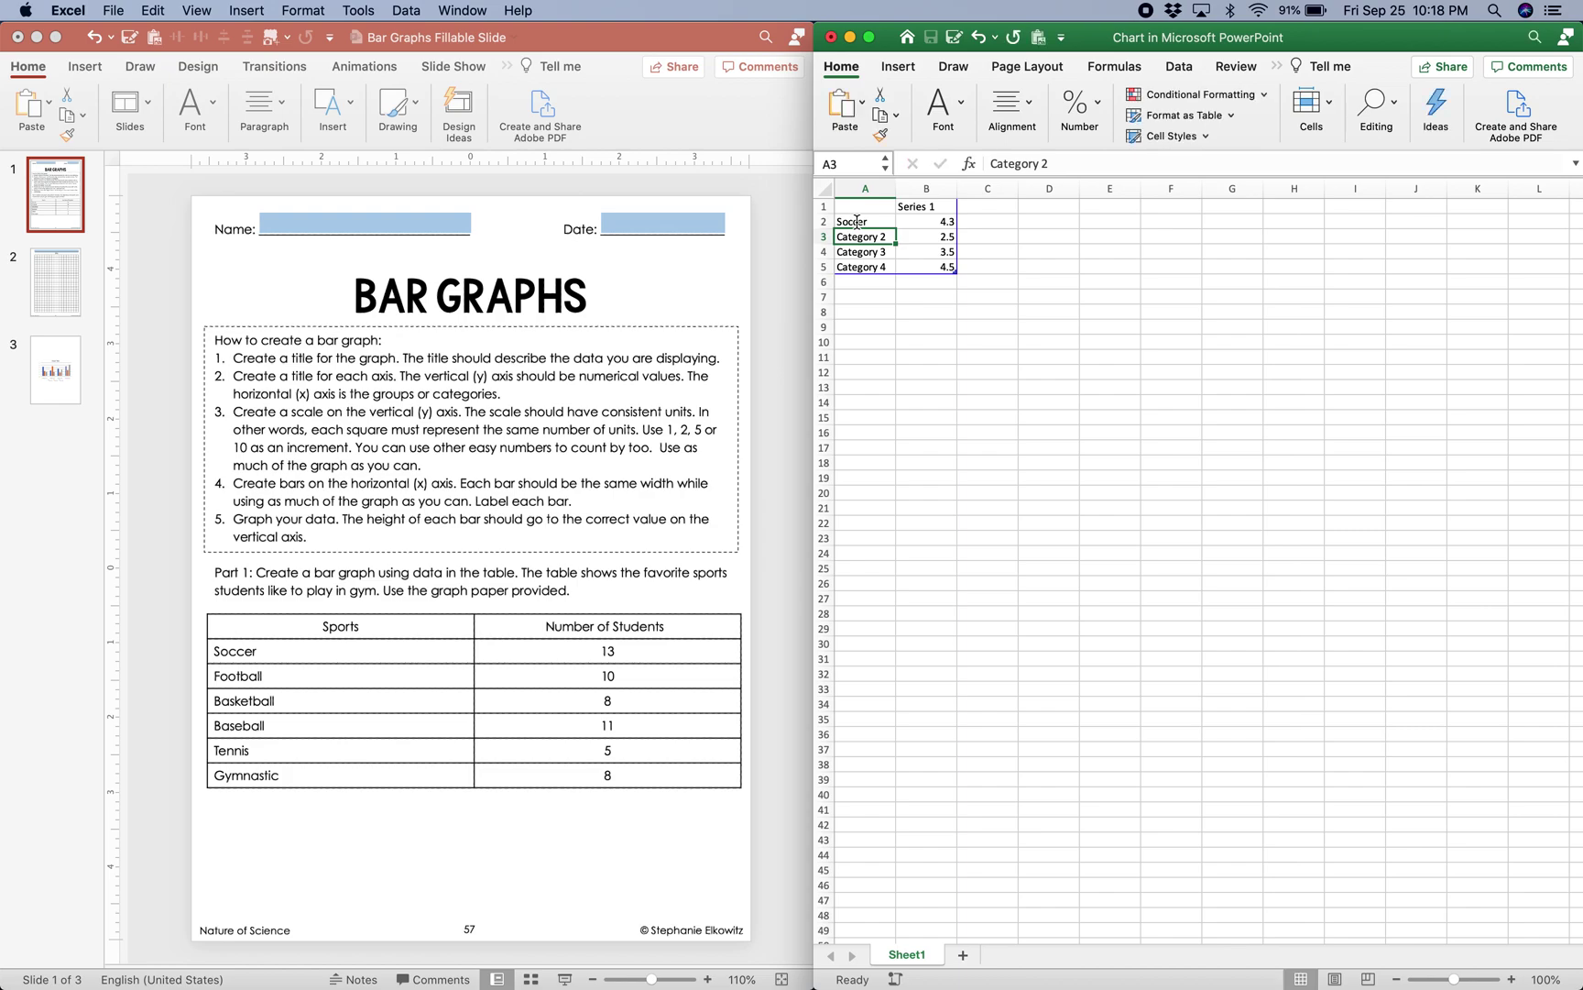
type("Football")
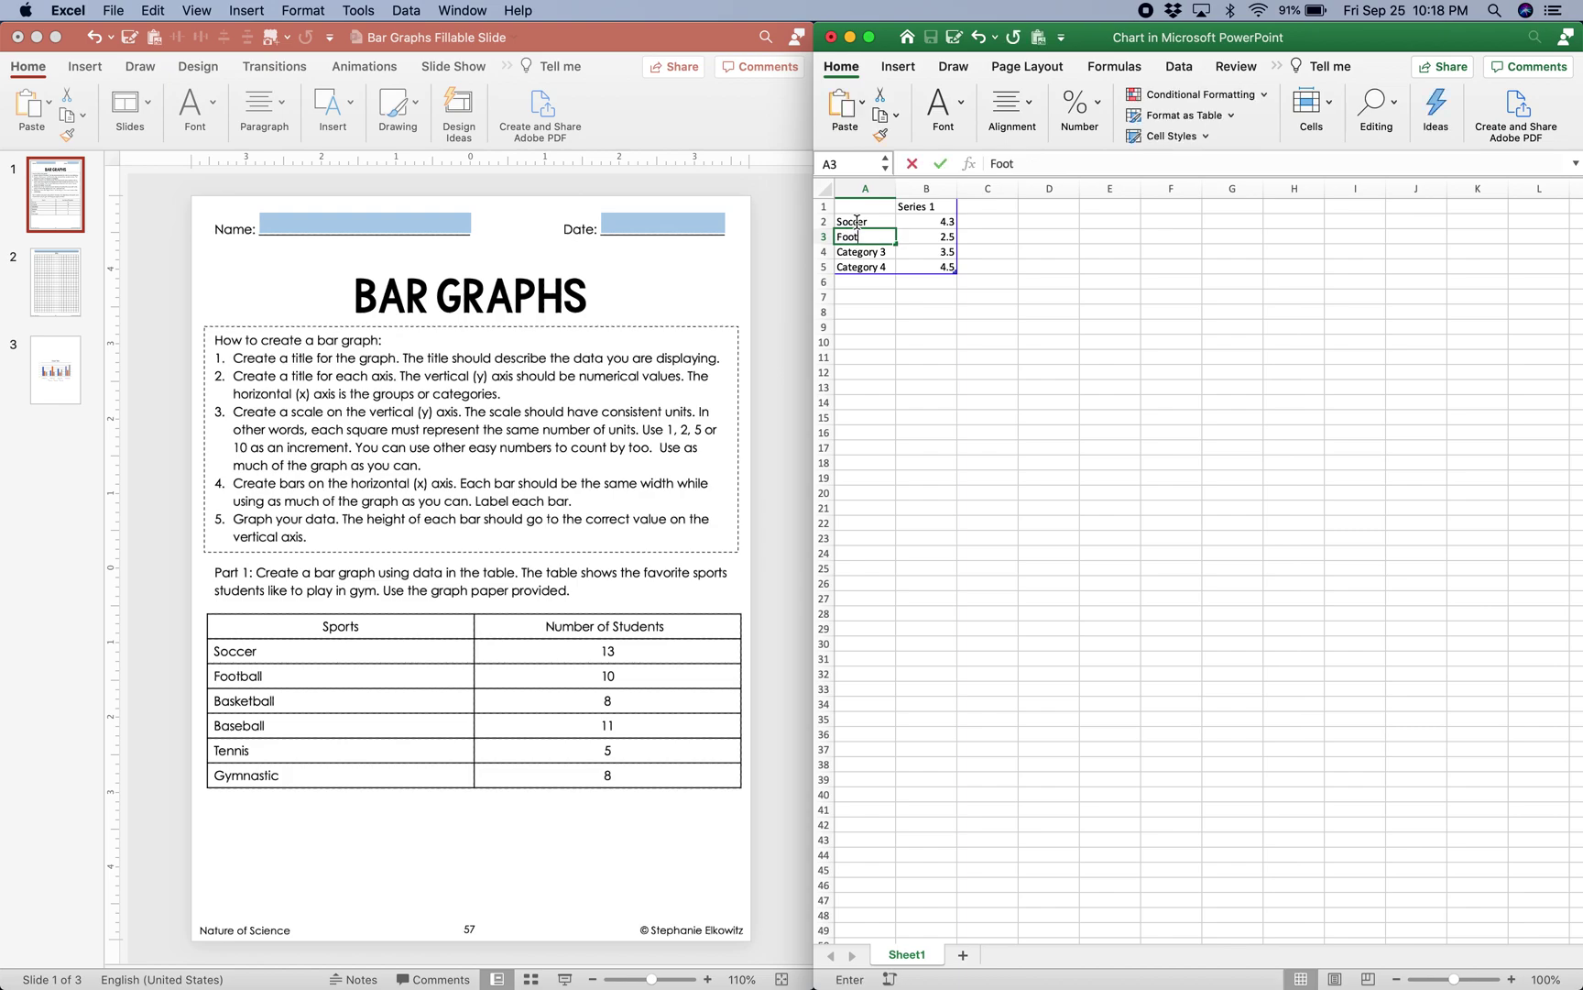
key("Return")
type("Basketball")
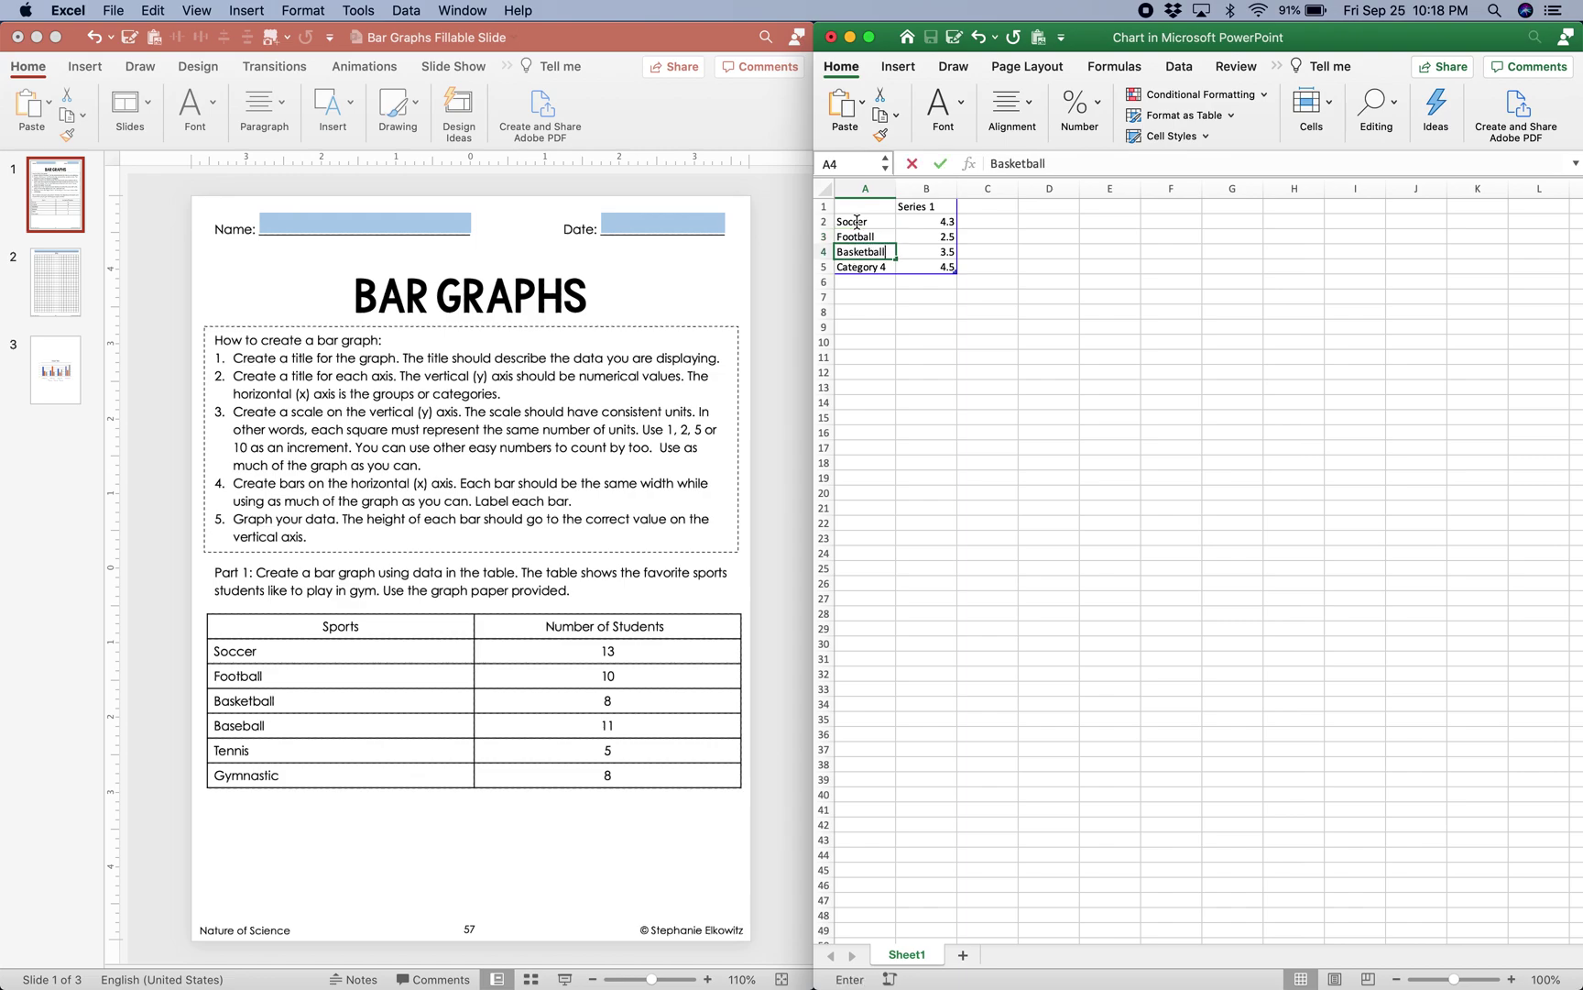
key("Return")
type("Baseball")
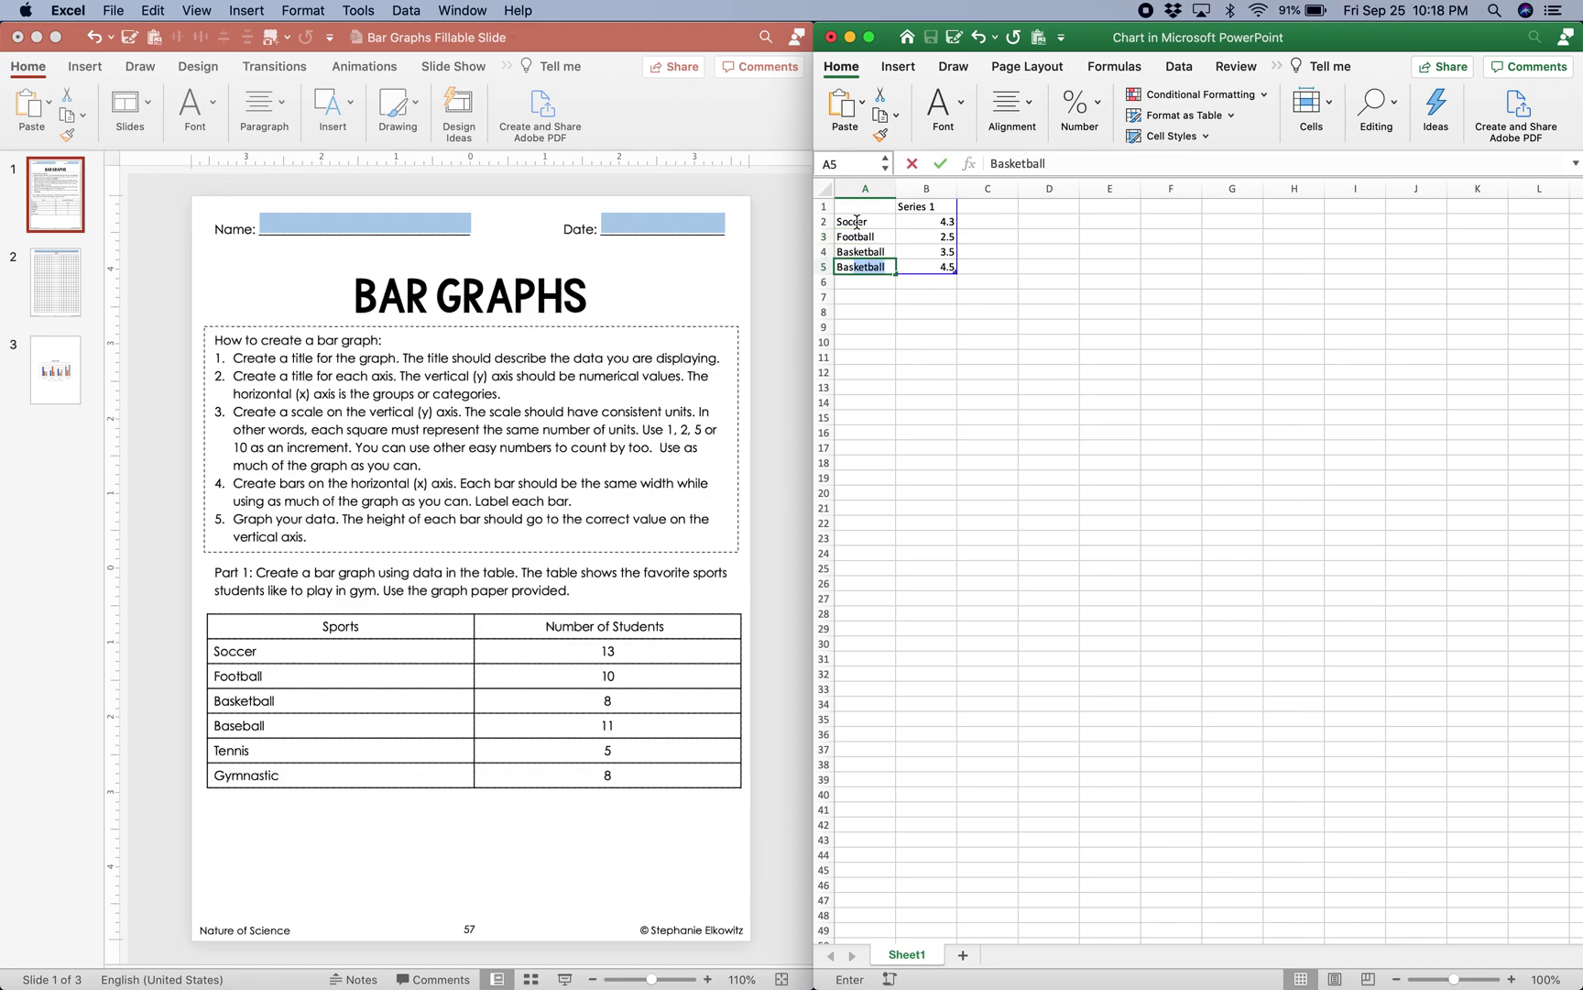
key("Return")
type("Tennis")
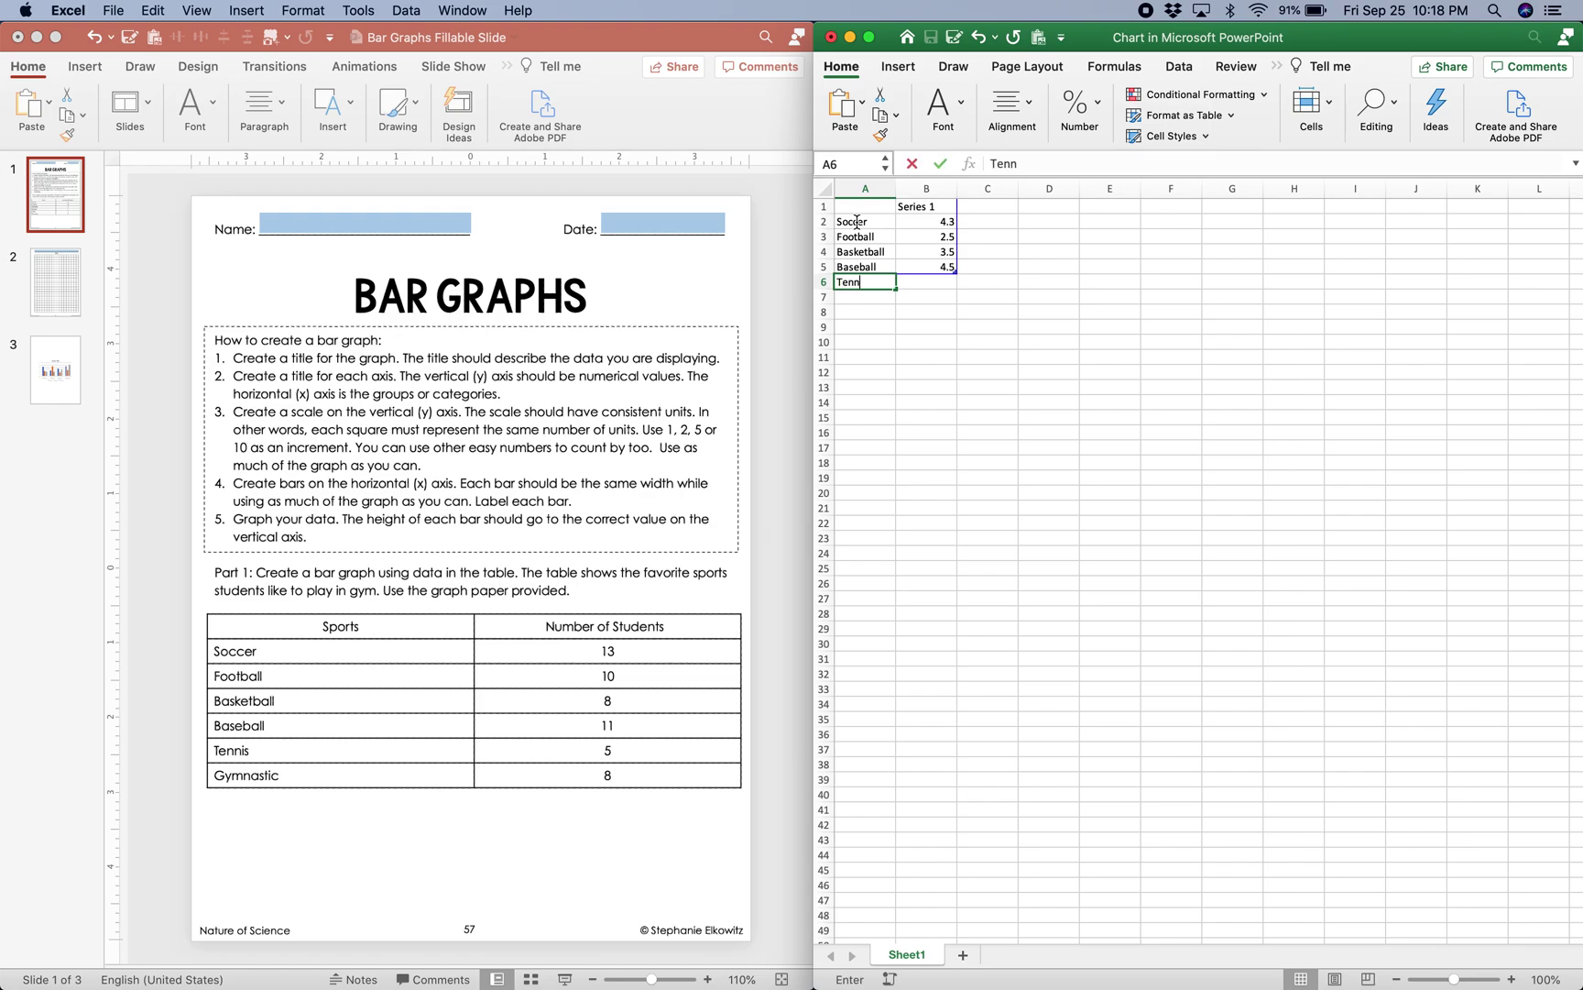
key("Return")
type("Gymnastics")
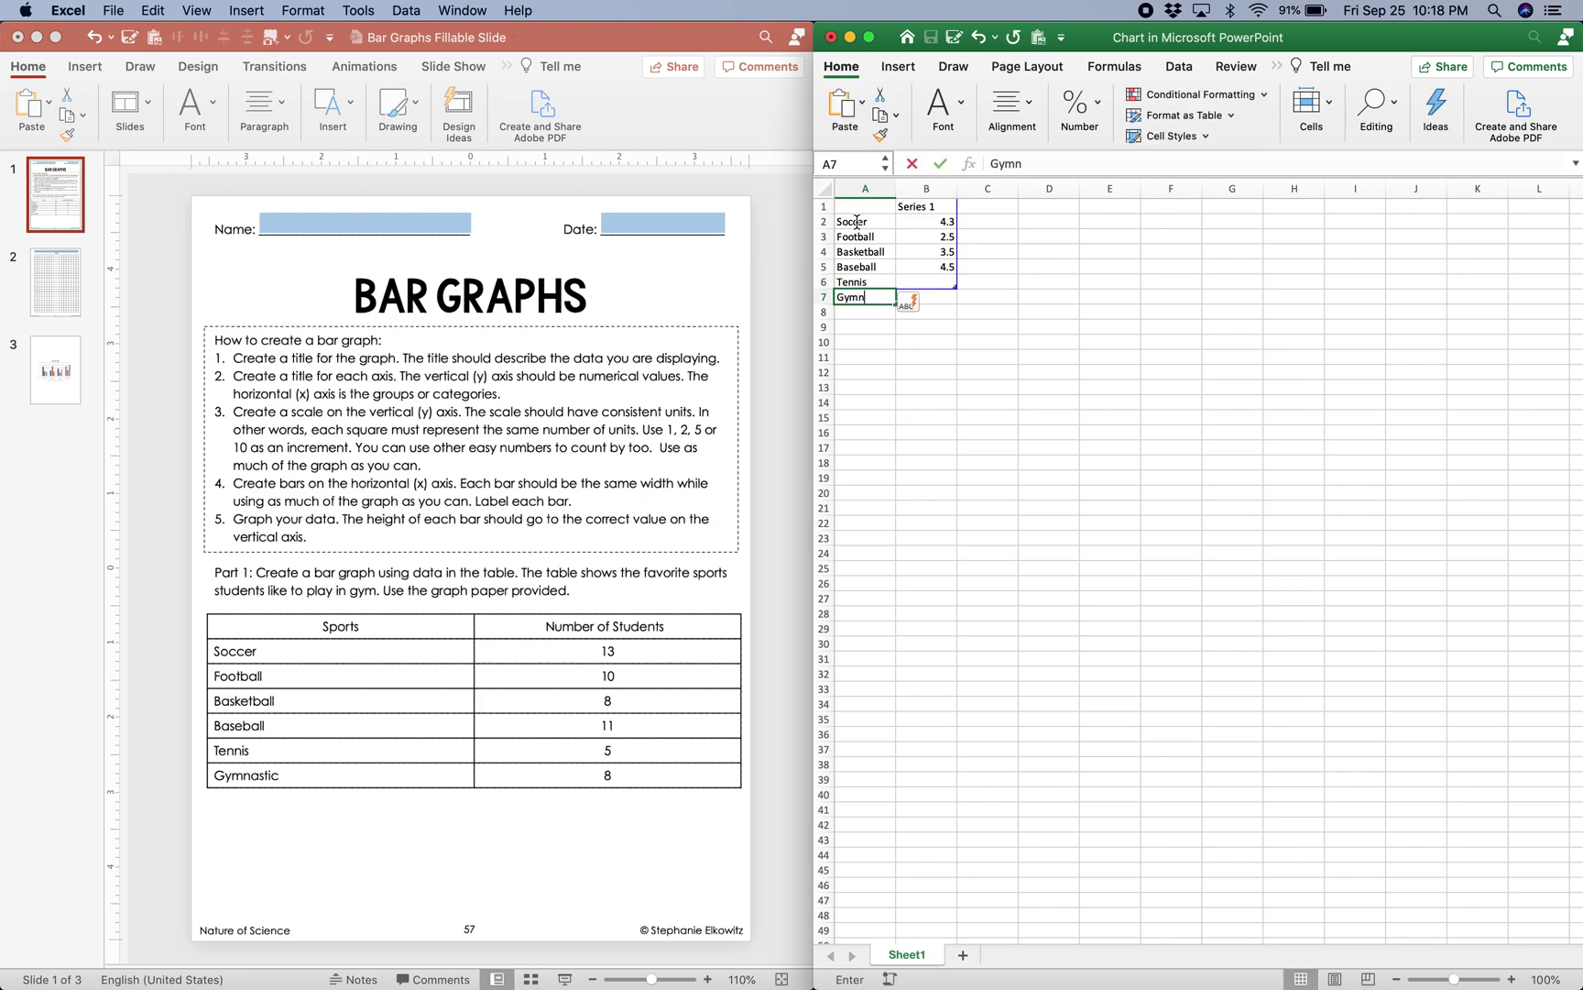
key("Return")
Enter the student counts 13, 10, 8, 11, 5 and 8 down cells B2:B7
left_click(925, 223)
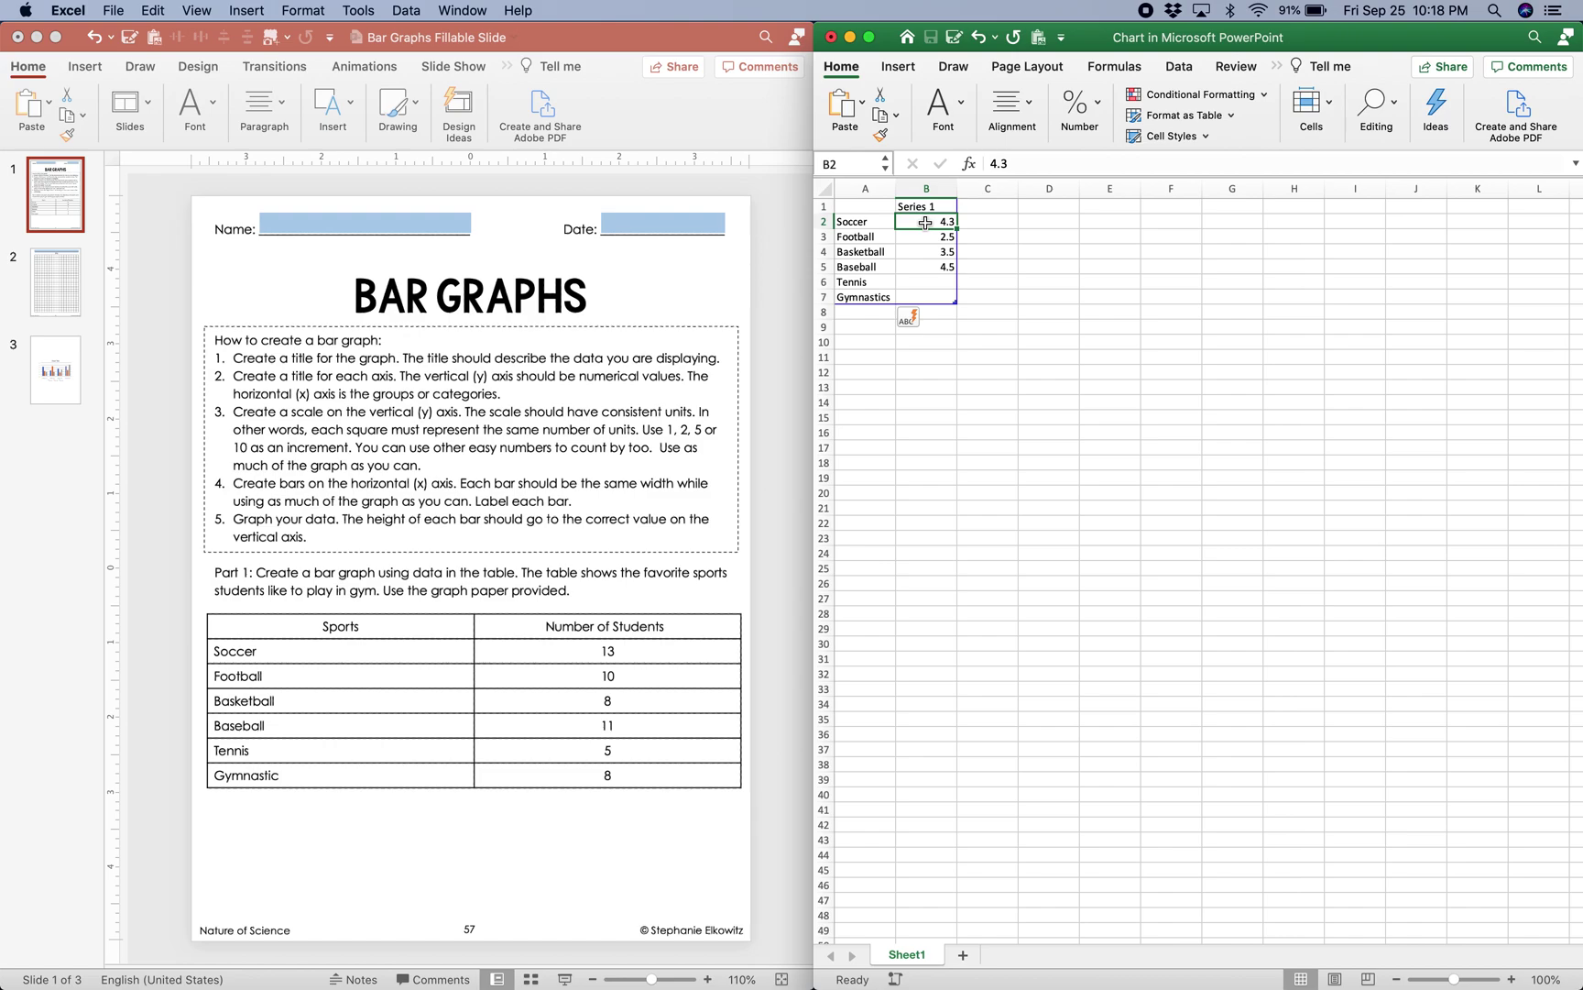
type("13")
key("Return")
type("10")
key("Return")
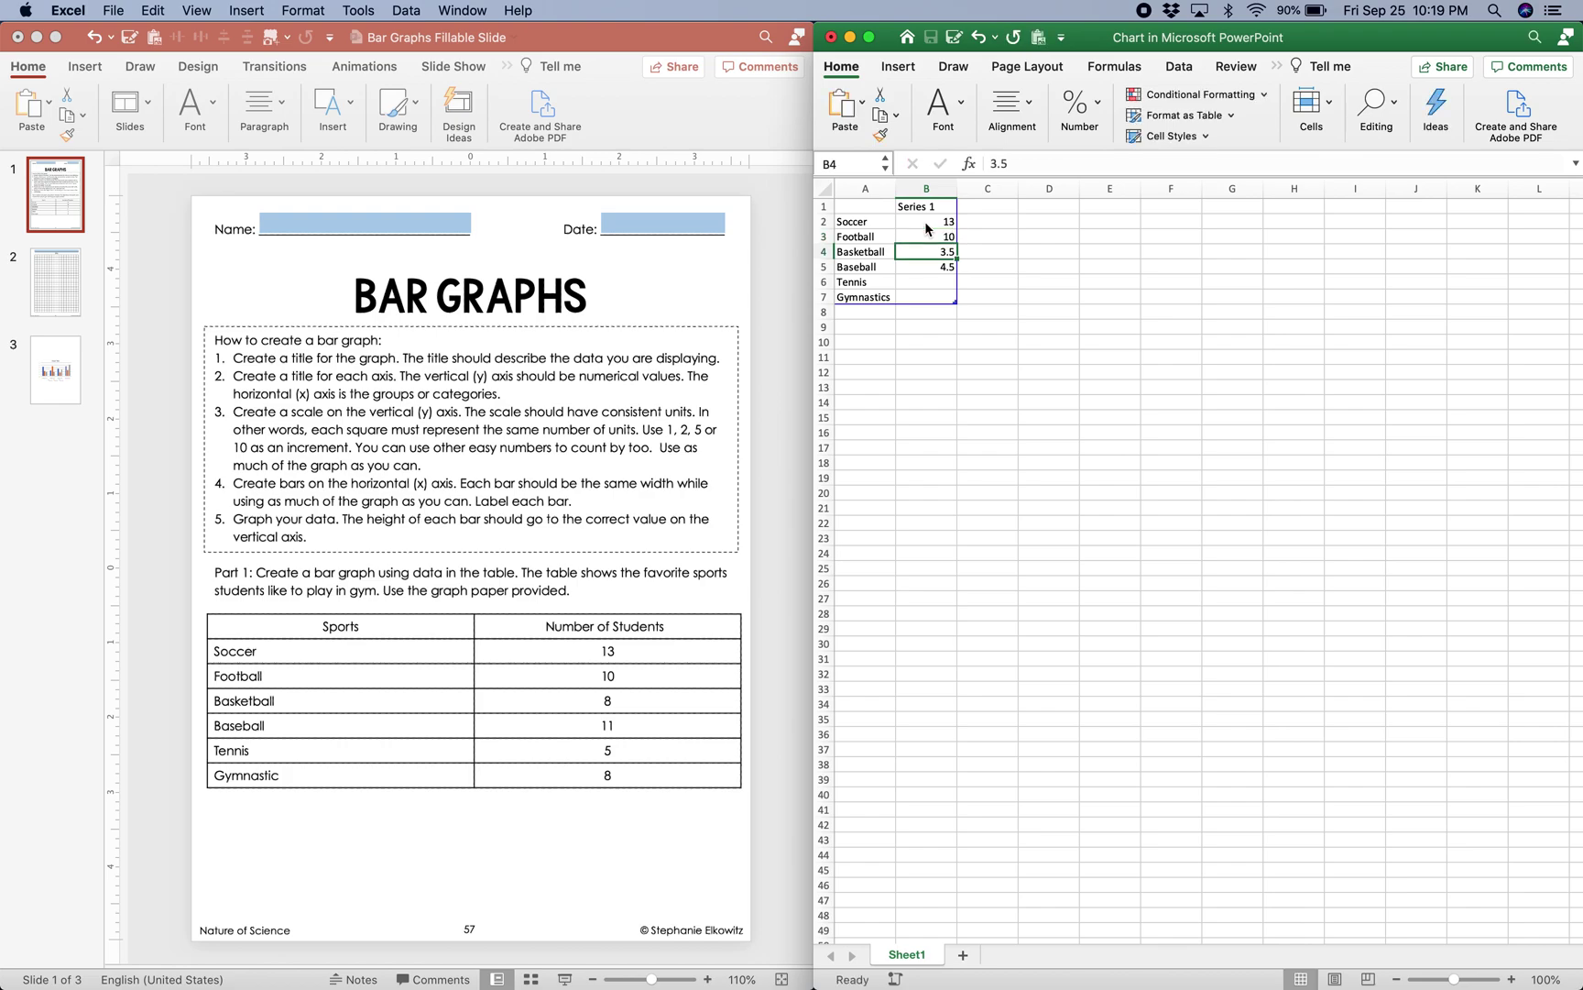
type("8")
key("Return")
type("11")
key("Return")
type("5")
key("Return")
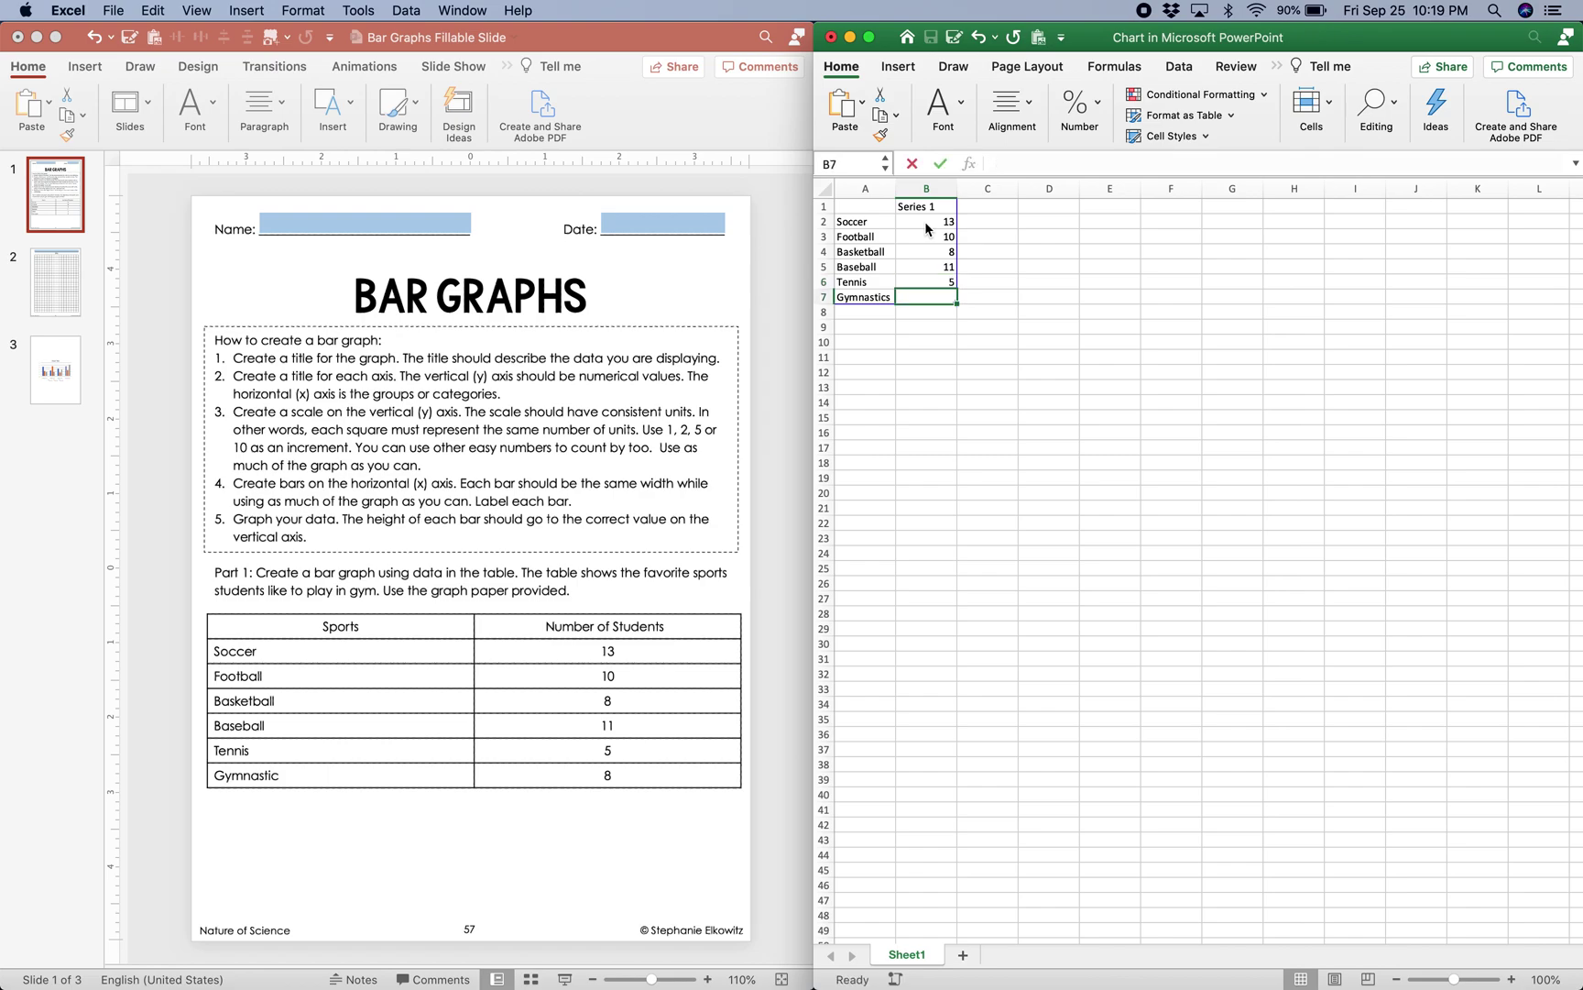
type("8")
key("Return")
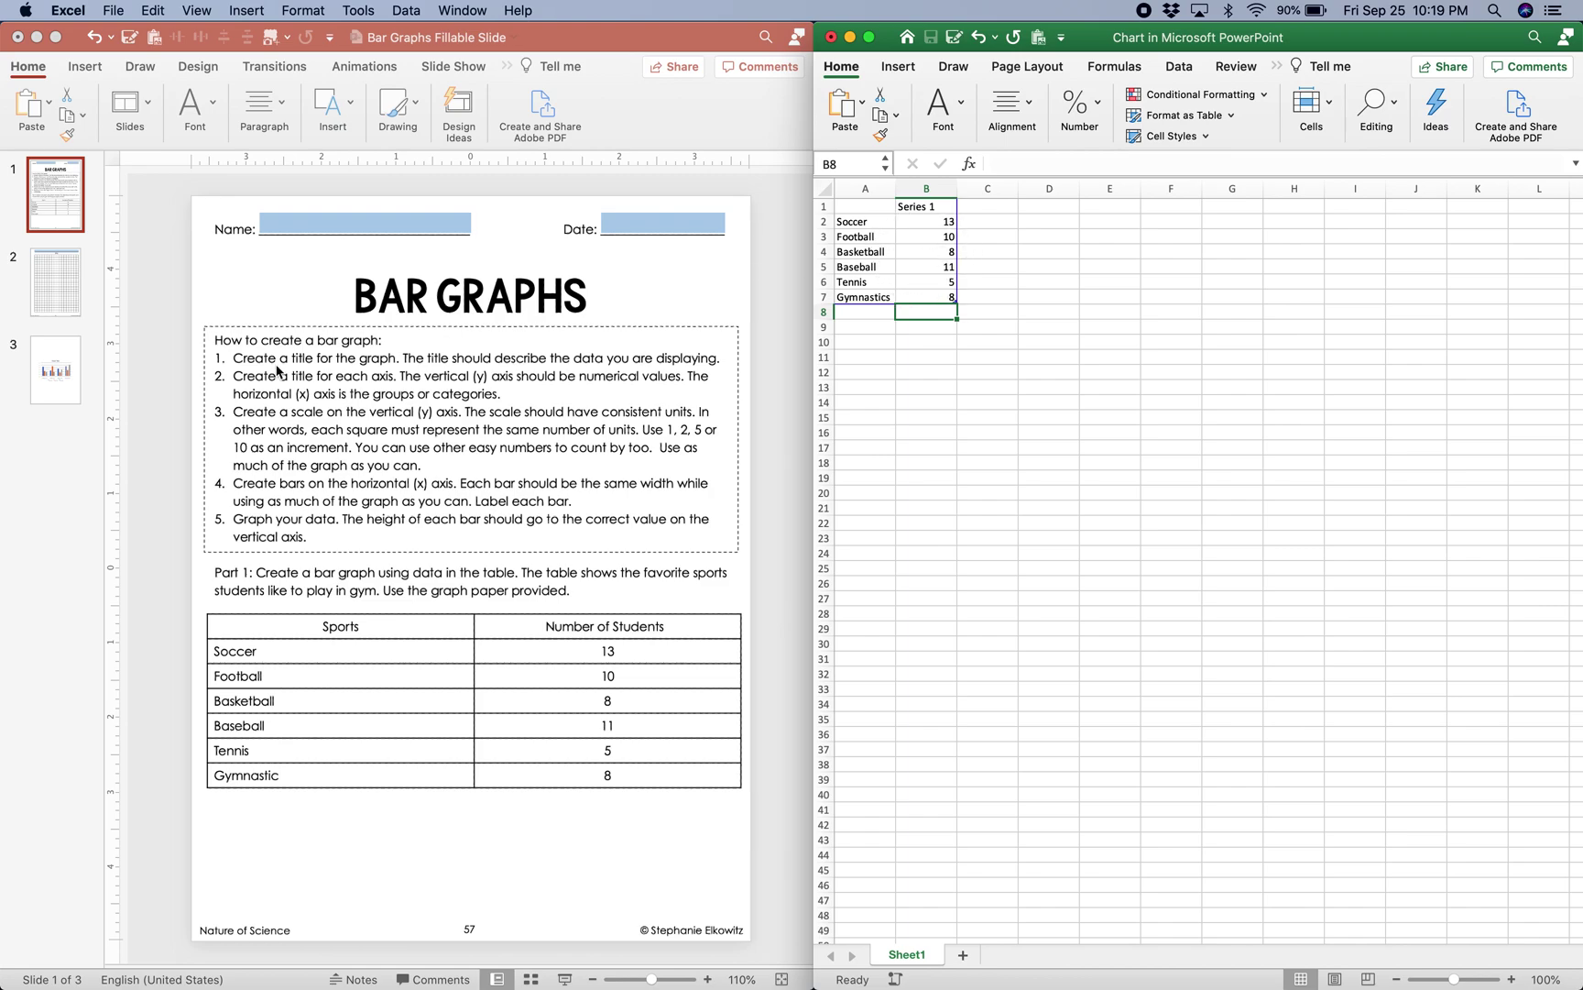
Show slide 3, close the Excel chart-data window, widen PowerPoint and select the chart
left_click(54, 360)
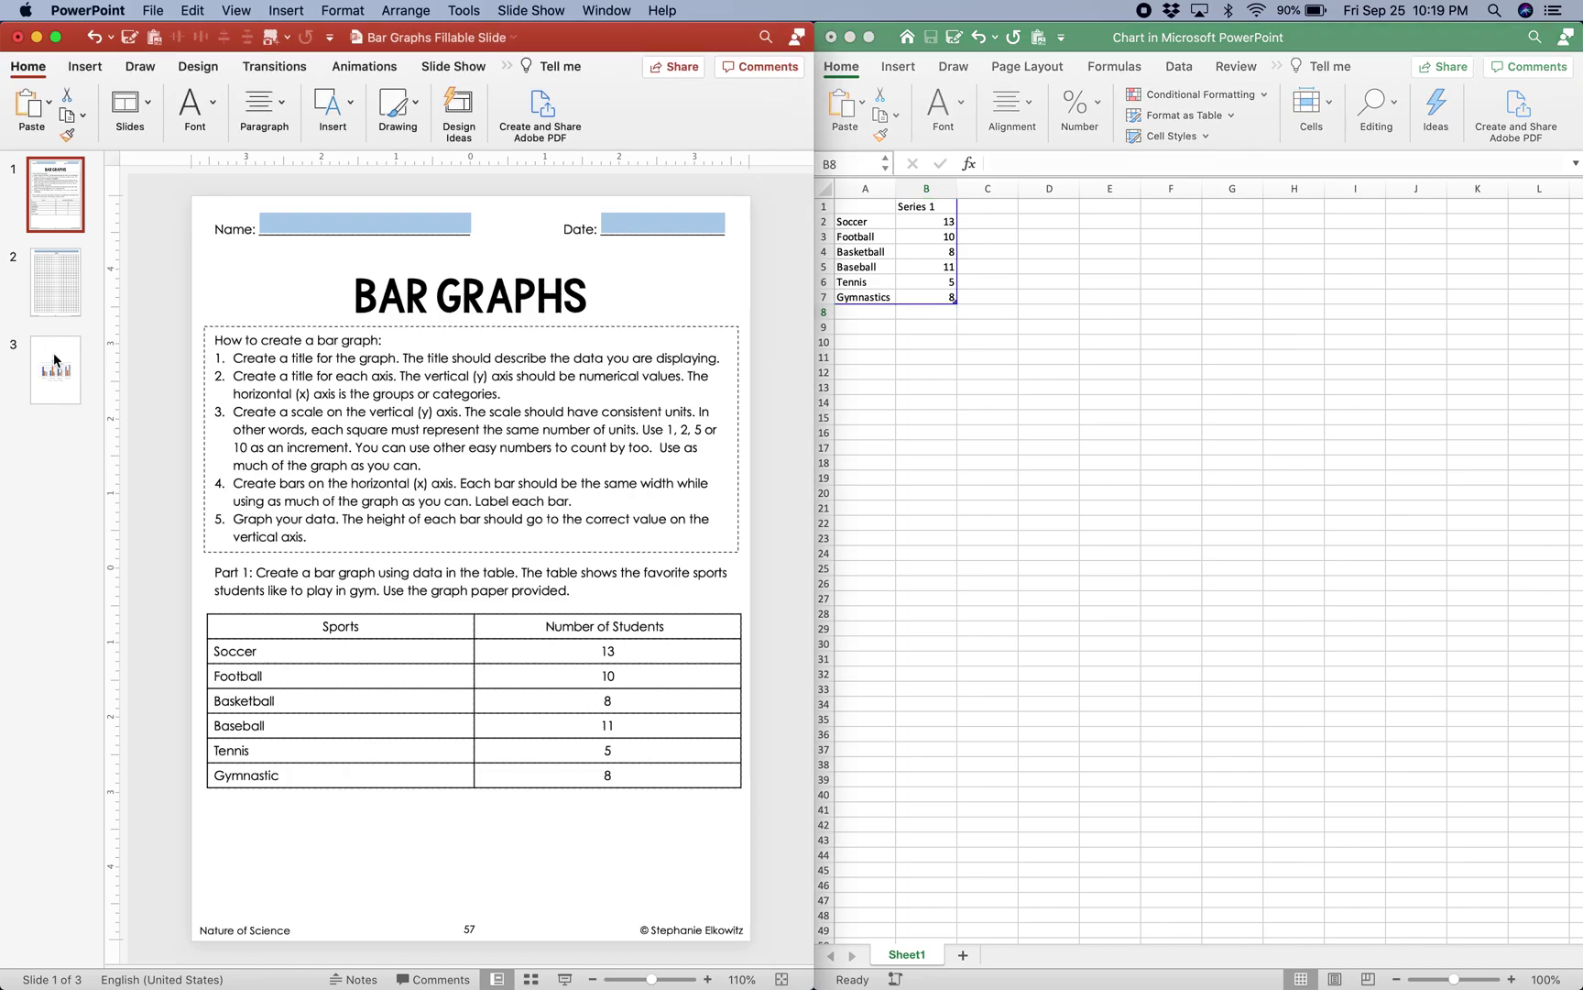
left_click(54, 360)
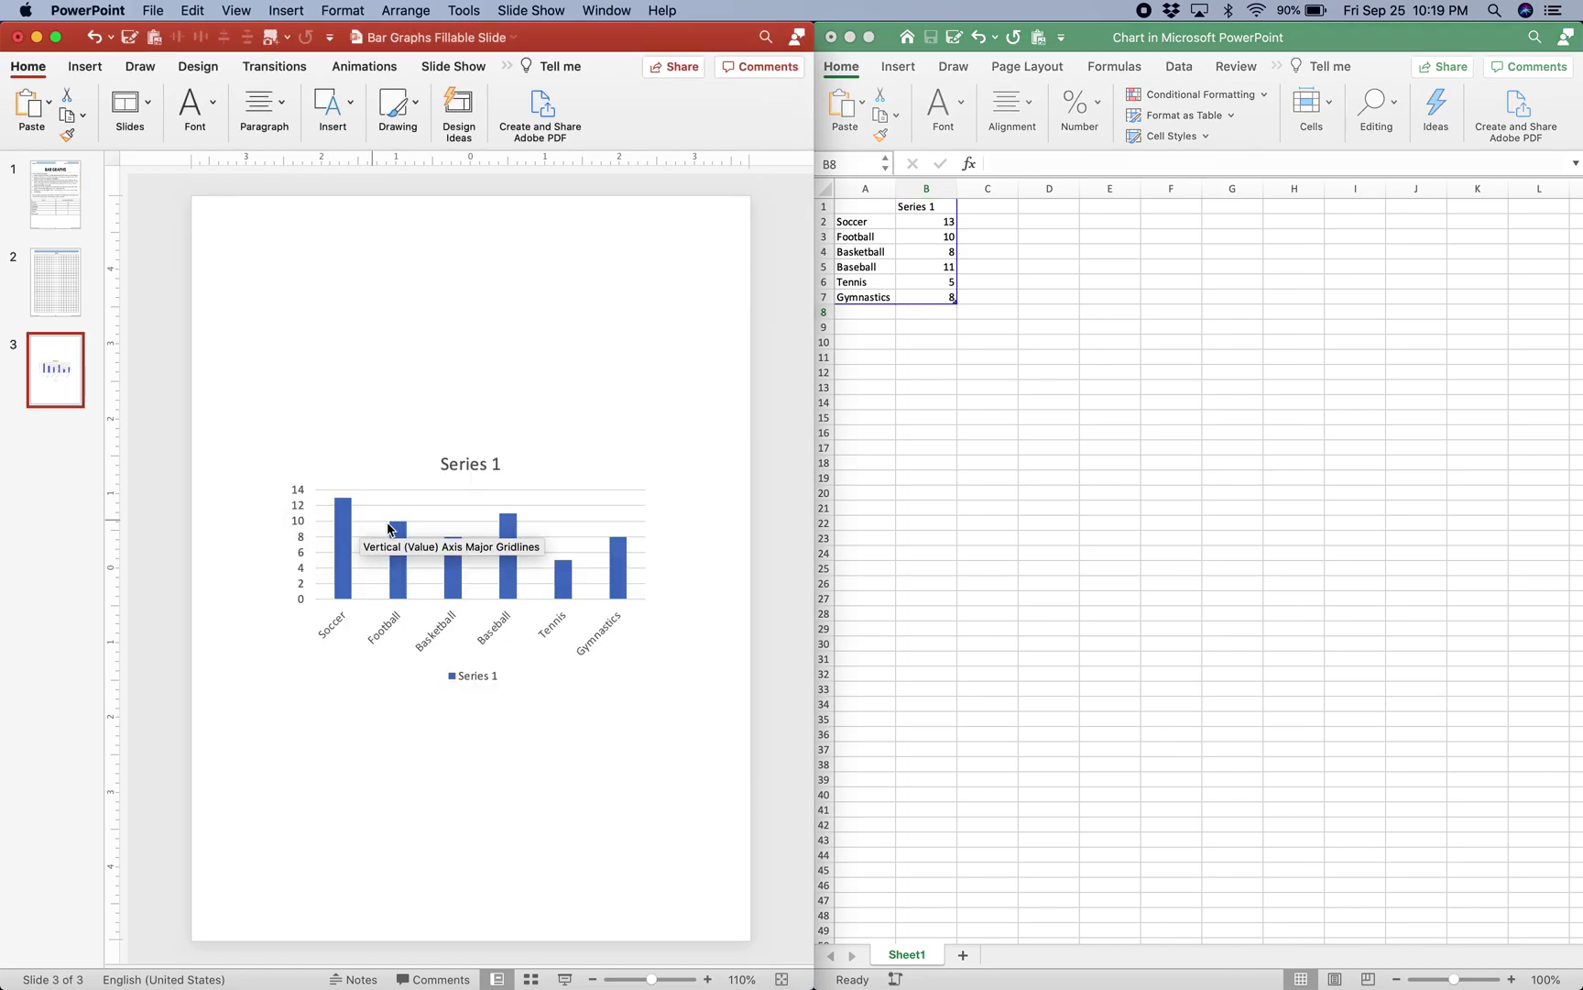
mouse_move(409, 535)
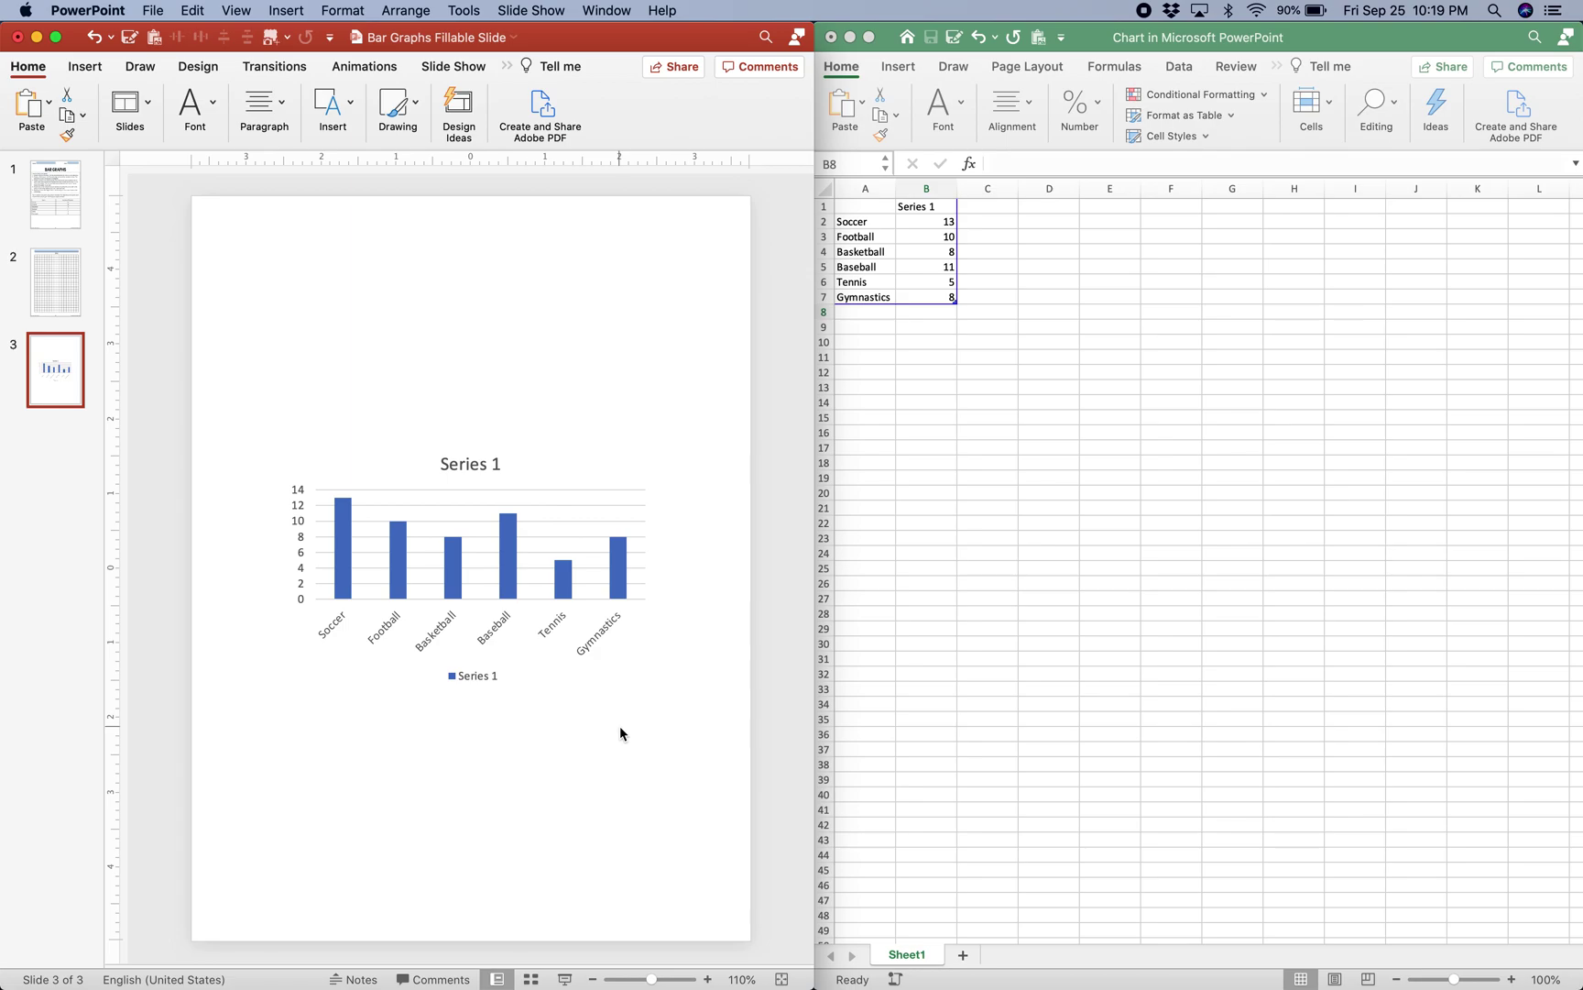
left_click(993, 555)
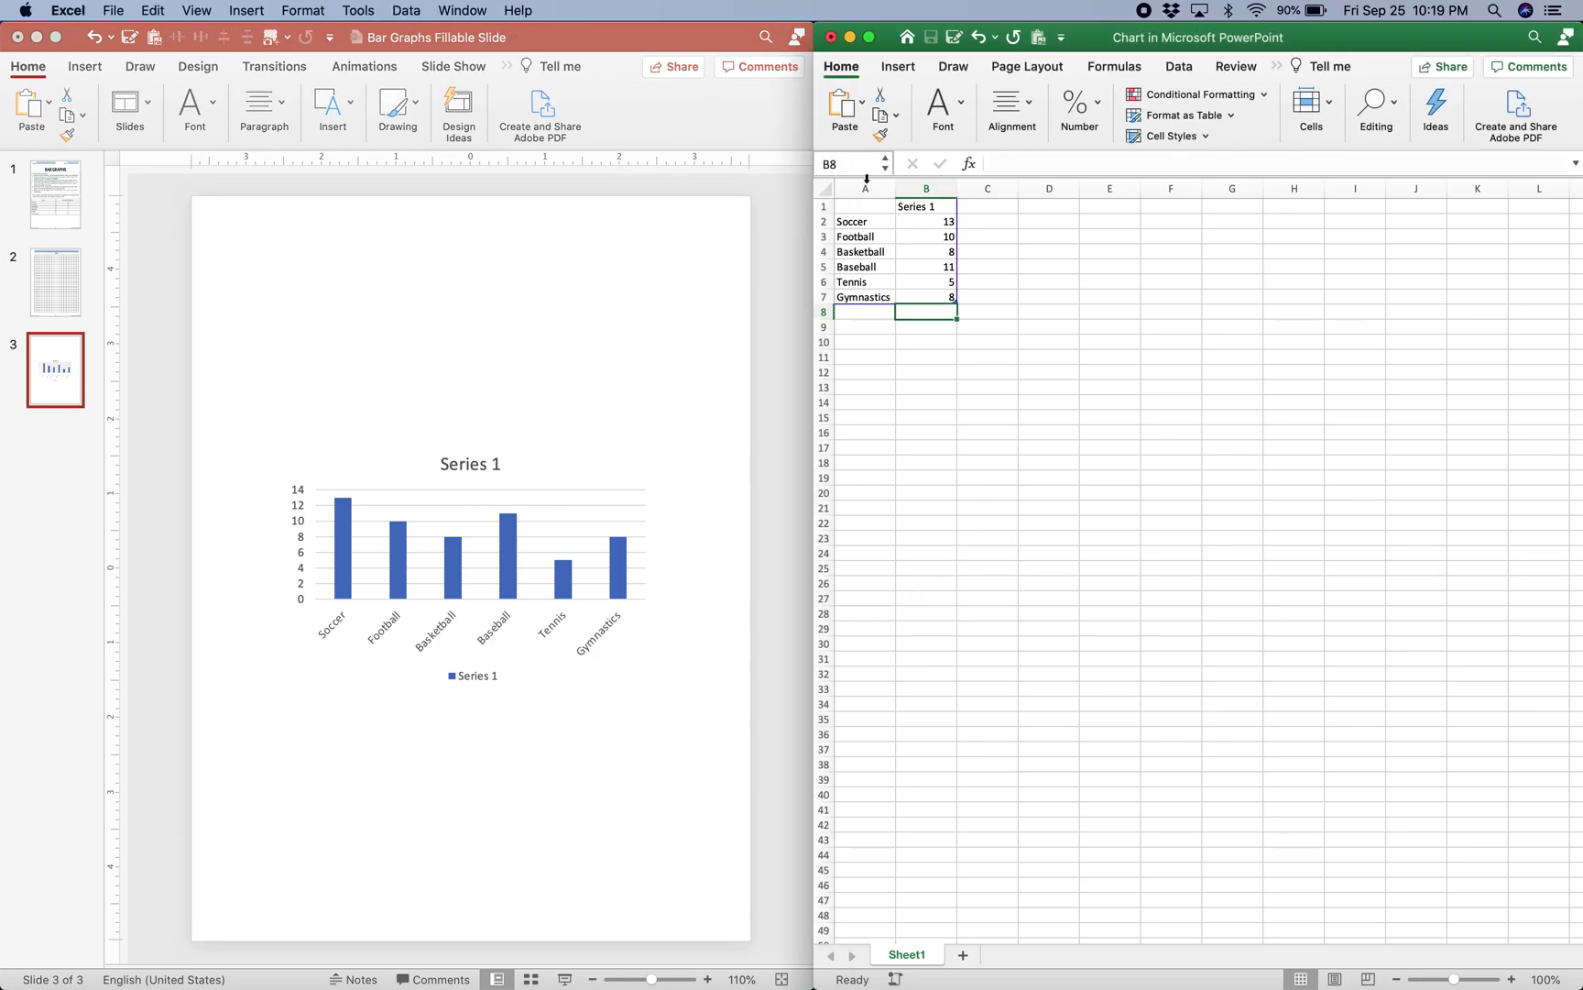
left_click(831, 38)
left_click_drag(815, 42, 1017, 43)
left_click(534, 505)
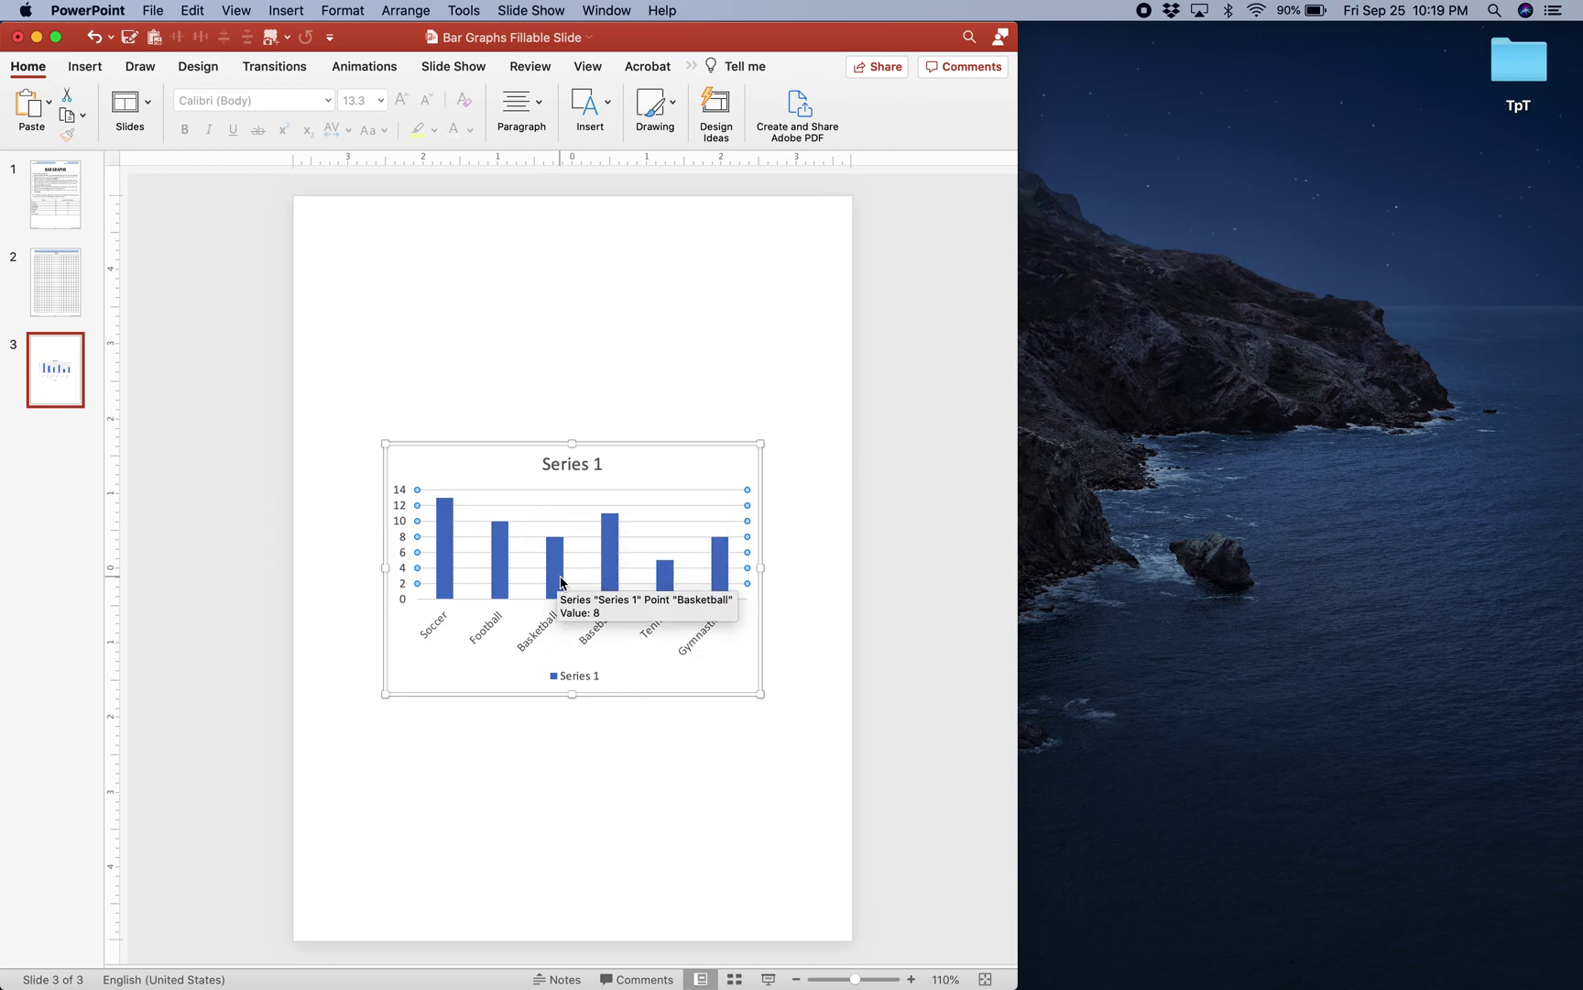
Drag the chart's top-right and bottom-left corners outward so it nearly fills slide 3
right_click(593, 562)
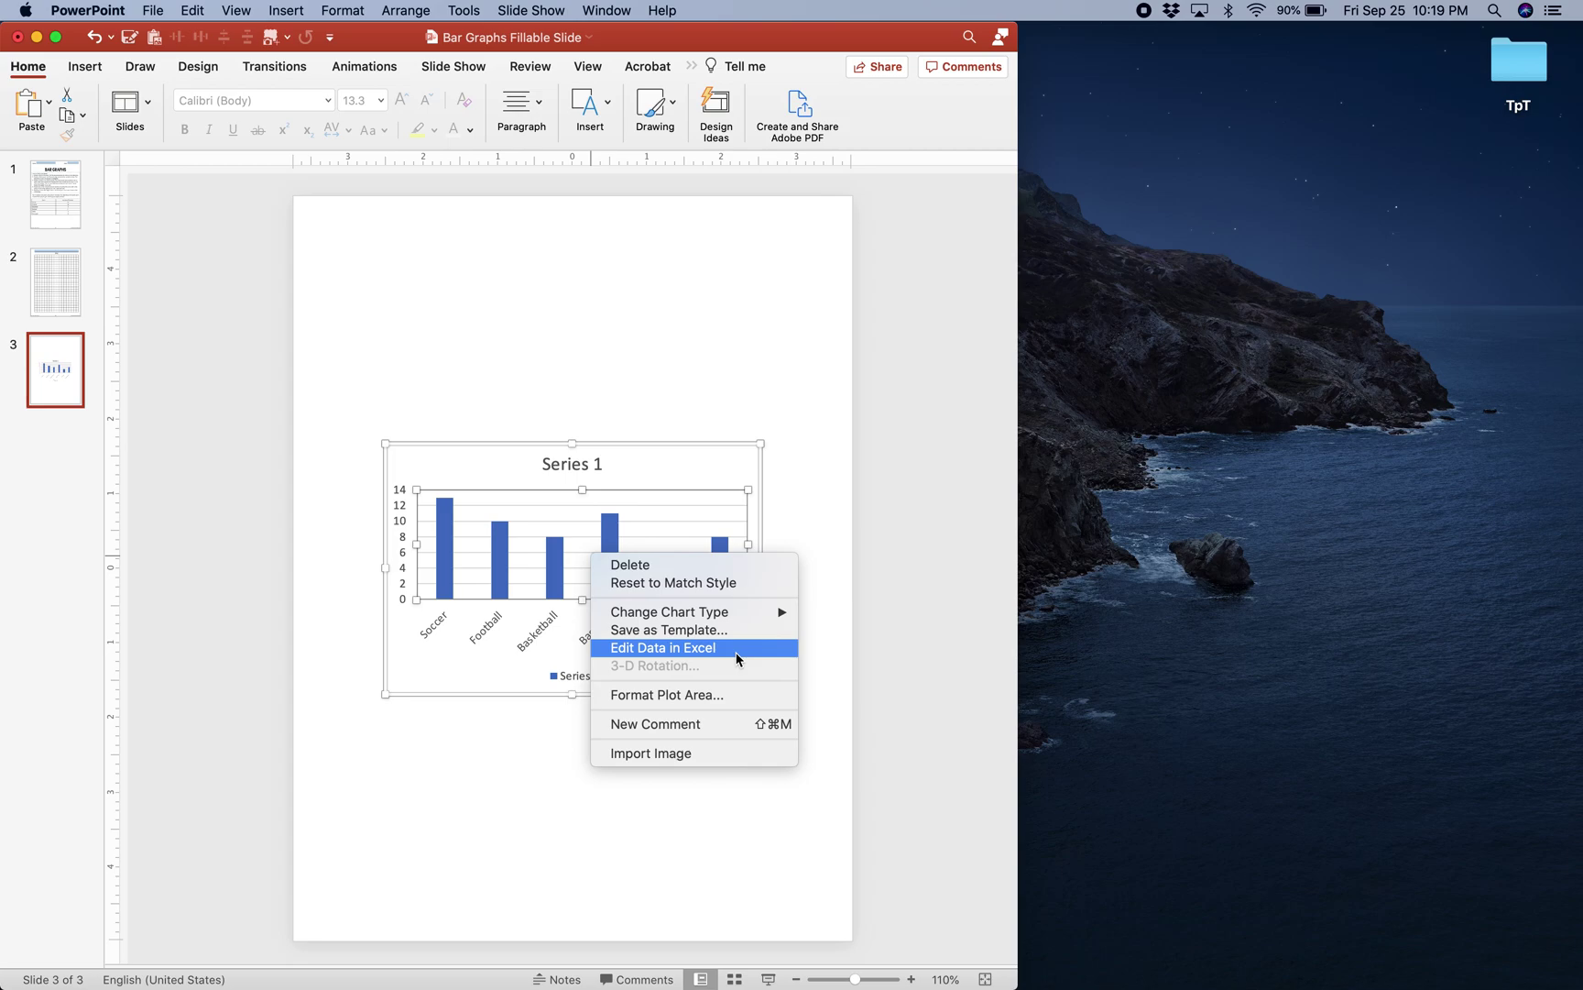
left_click(845, 491)
left_click(785, 438)
left_click(746, 458)
left_click_drag(760, 443, 827, 235)
left_click_drag(831, 221, 833, 219)
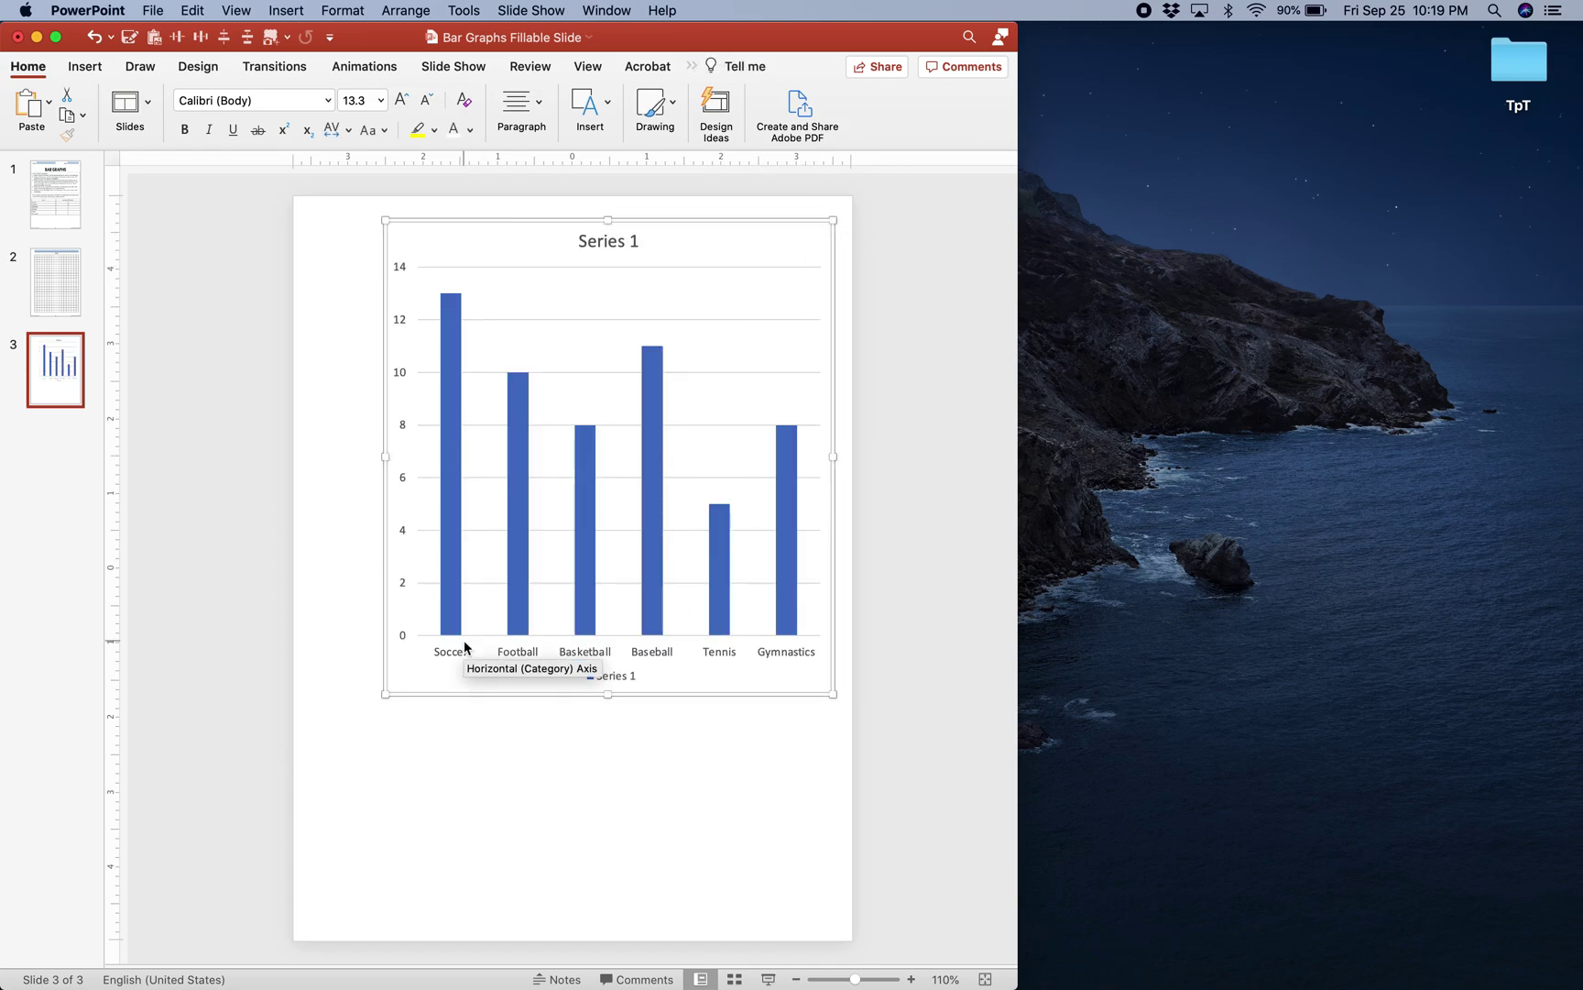
left_click_drag(385, 693, 314, 916)
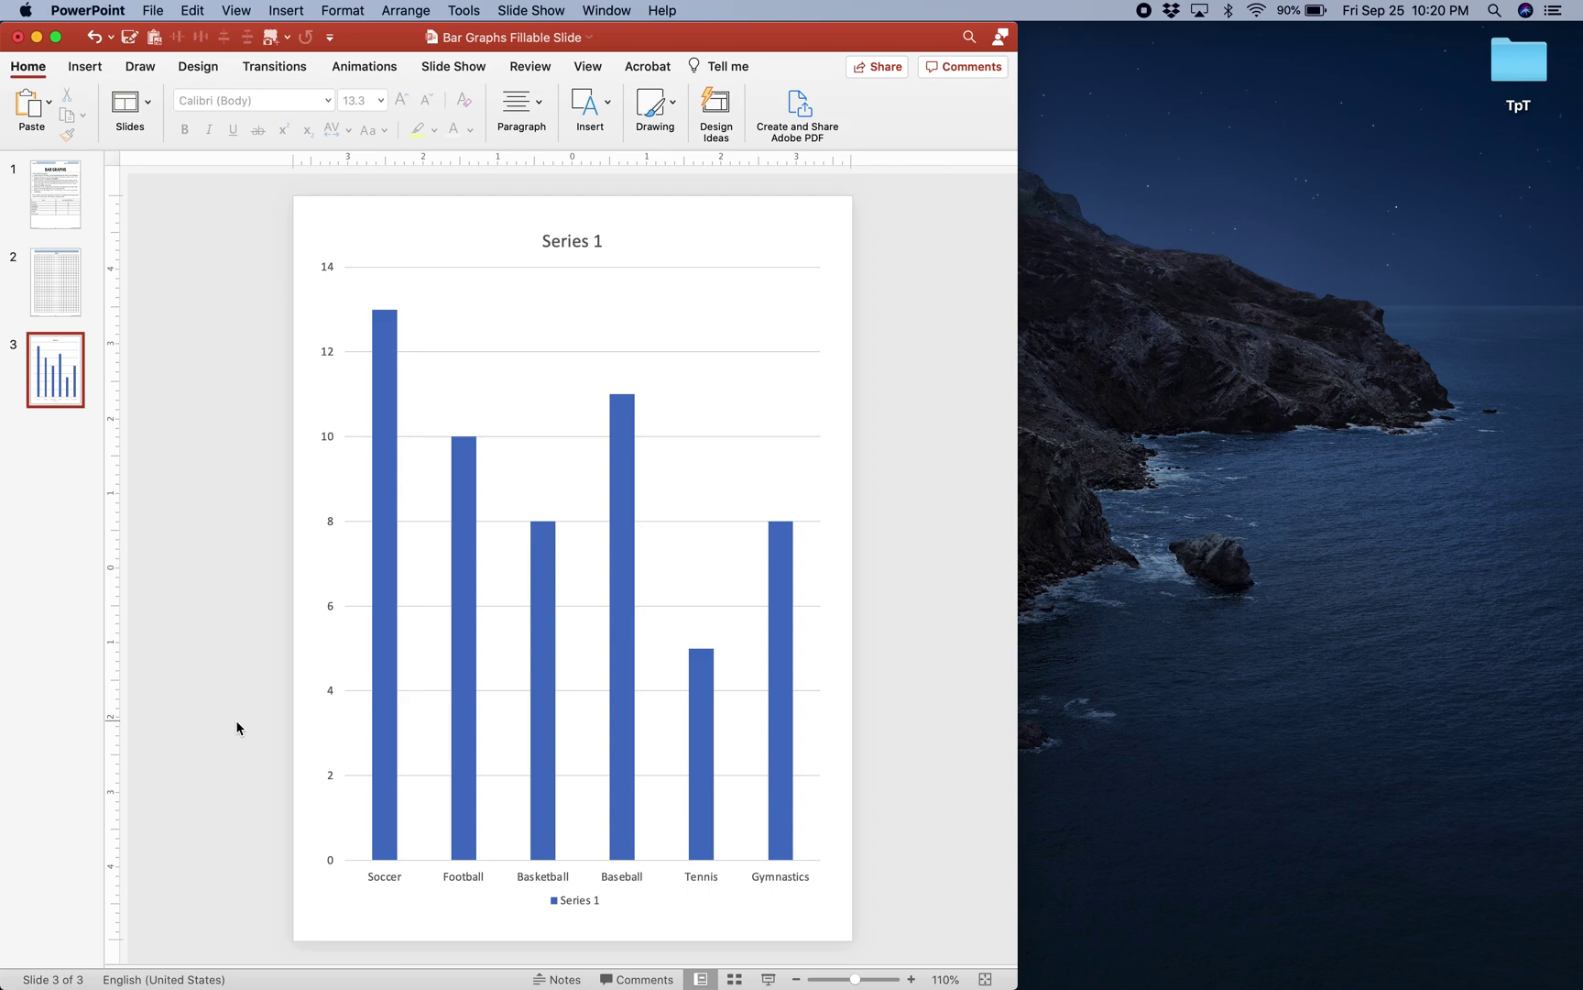
Replace the 'Series 1' chart title with 'Favorite Sport Among Students'
left_click(569, 241)
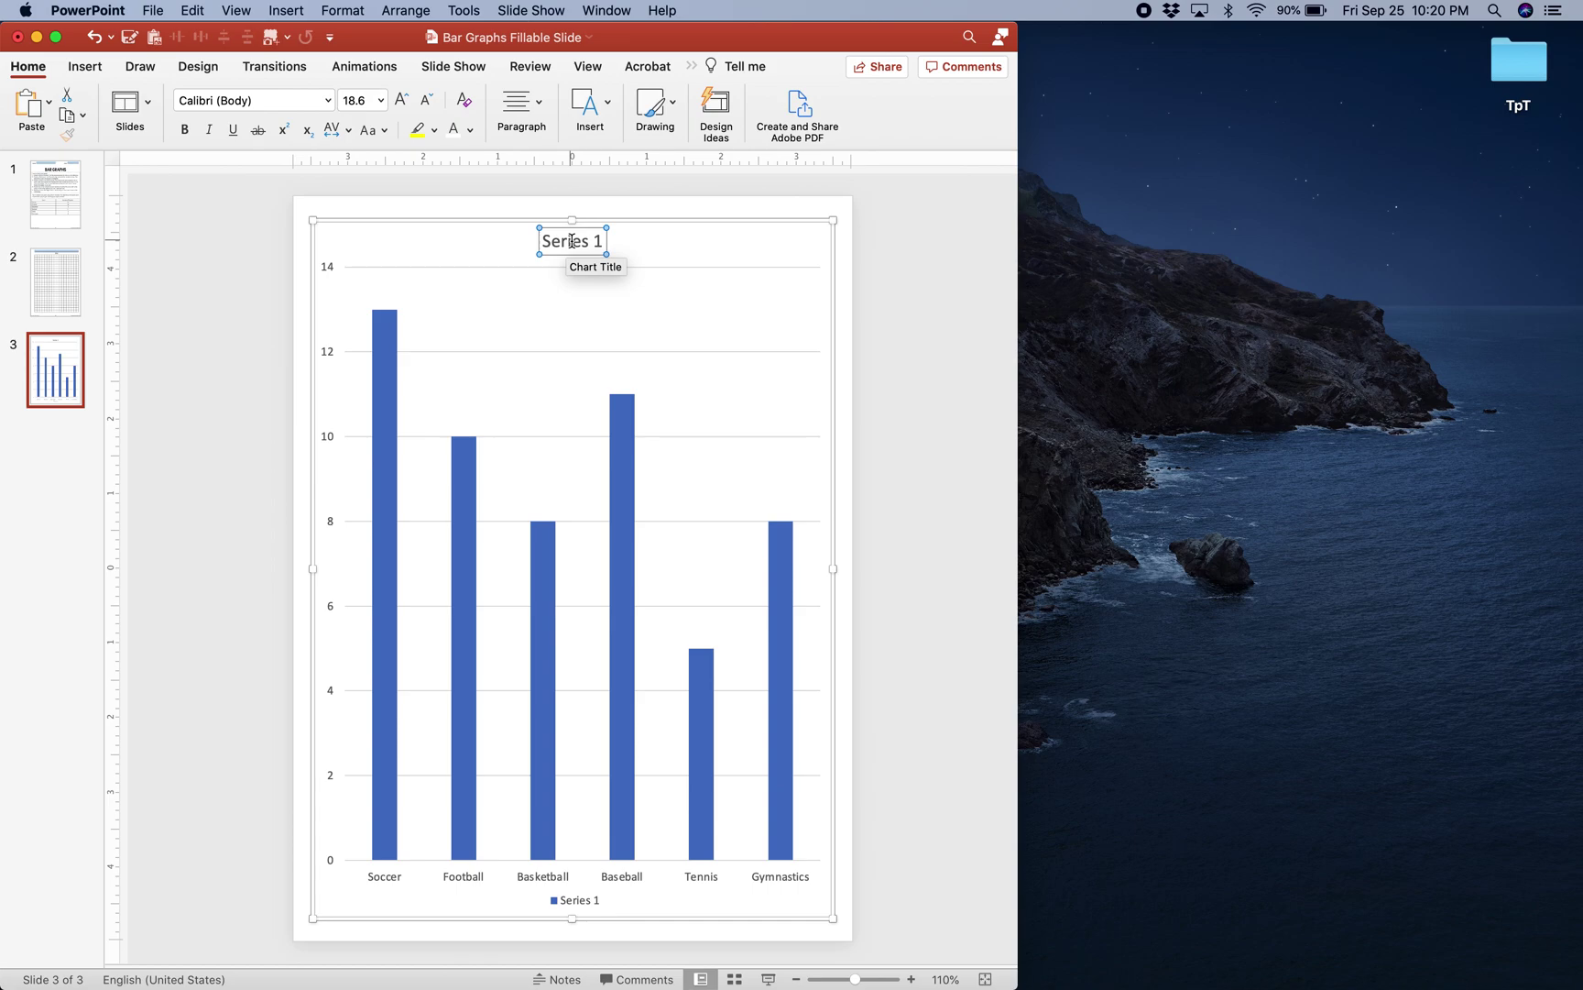
left_click(570, 241)
triple_click(574, 243)
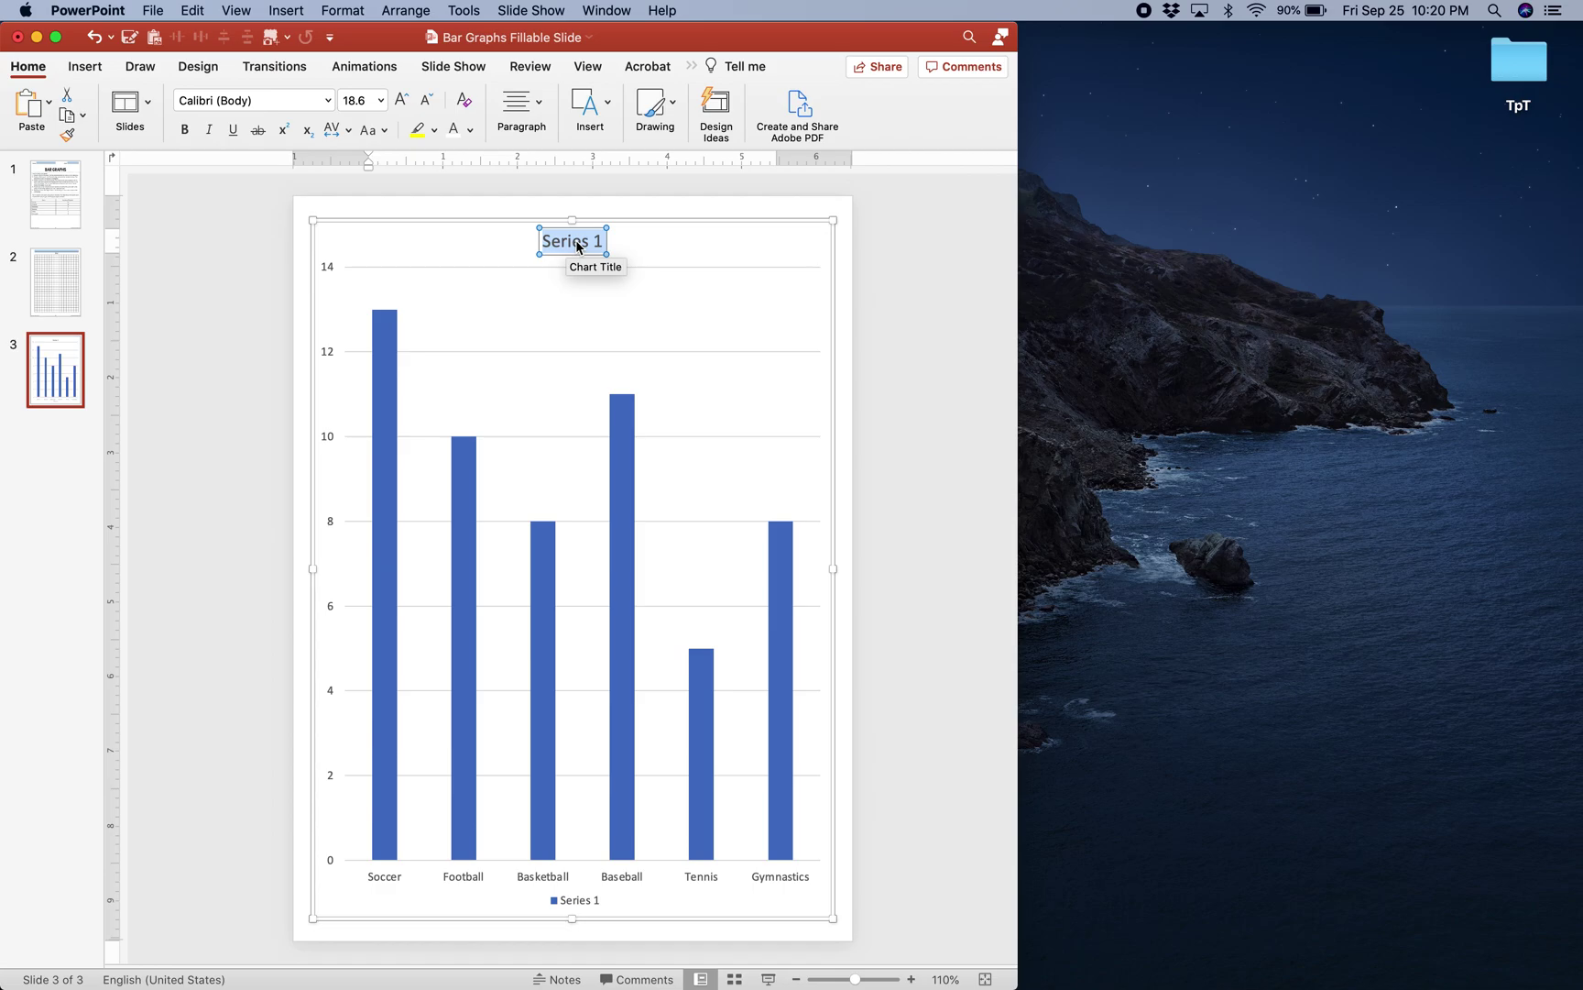
type("Favo")
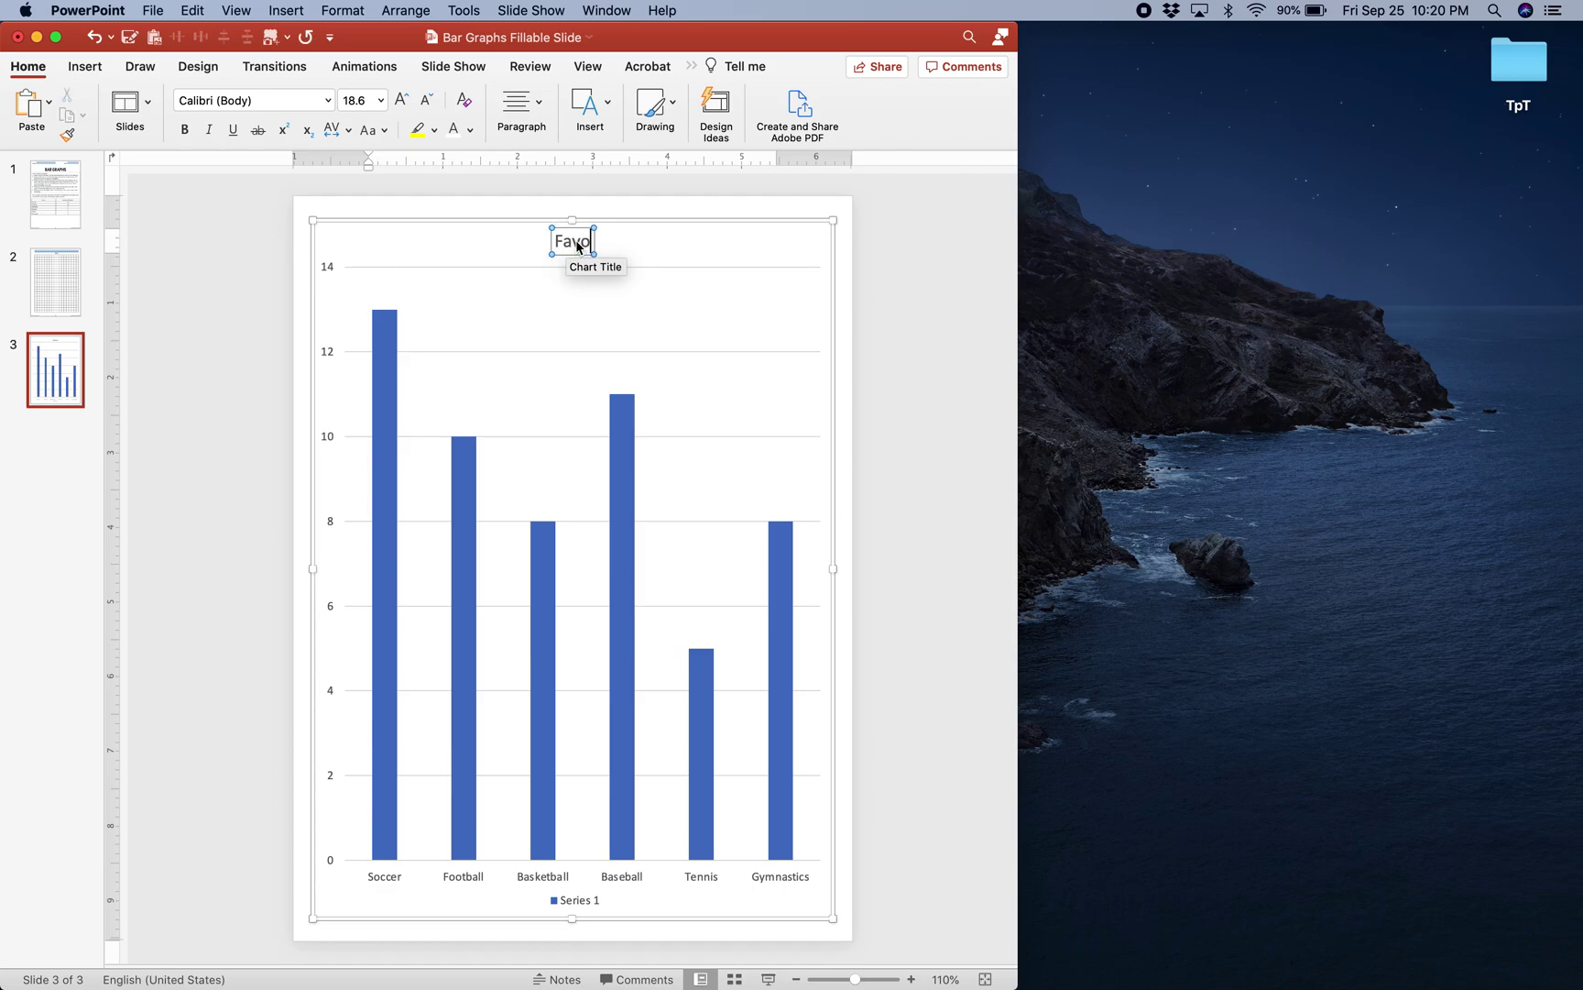
type("rite Sport")
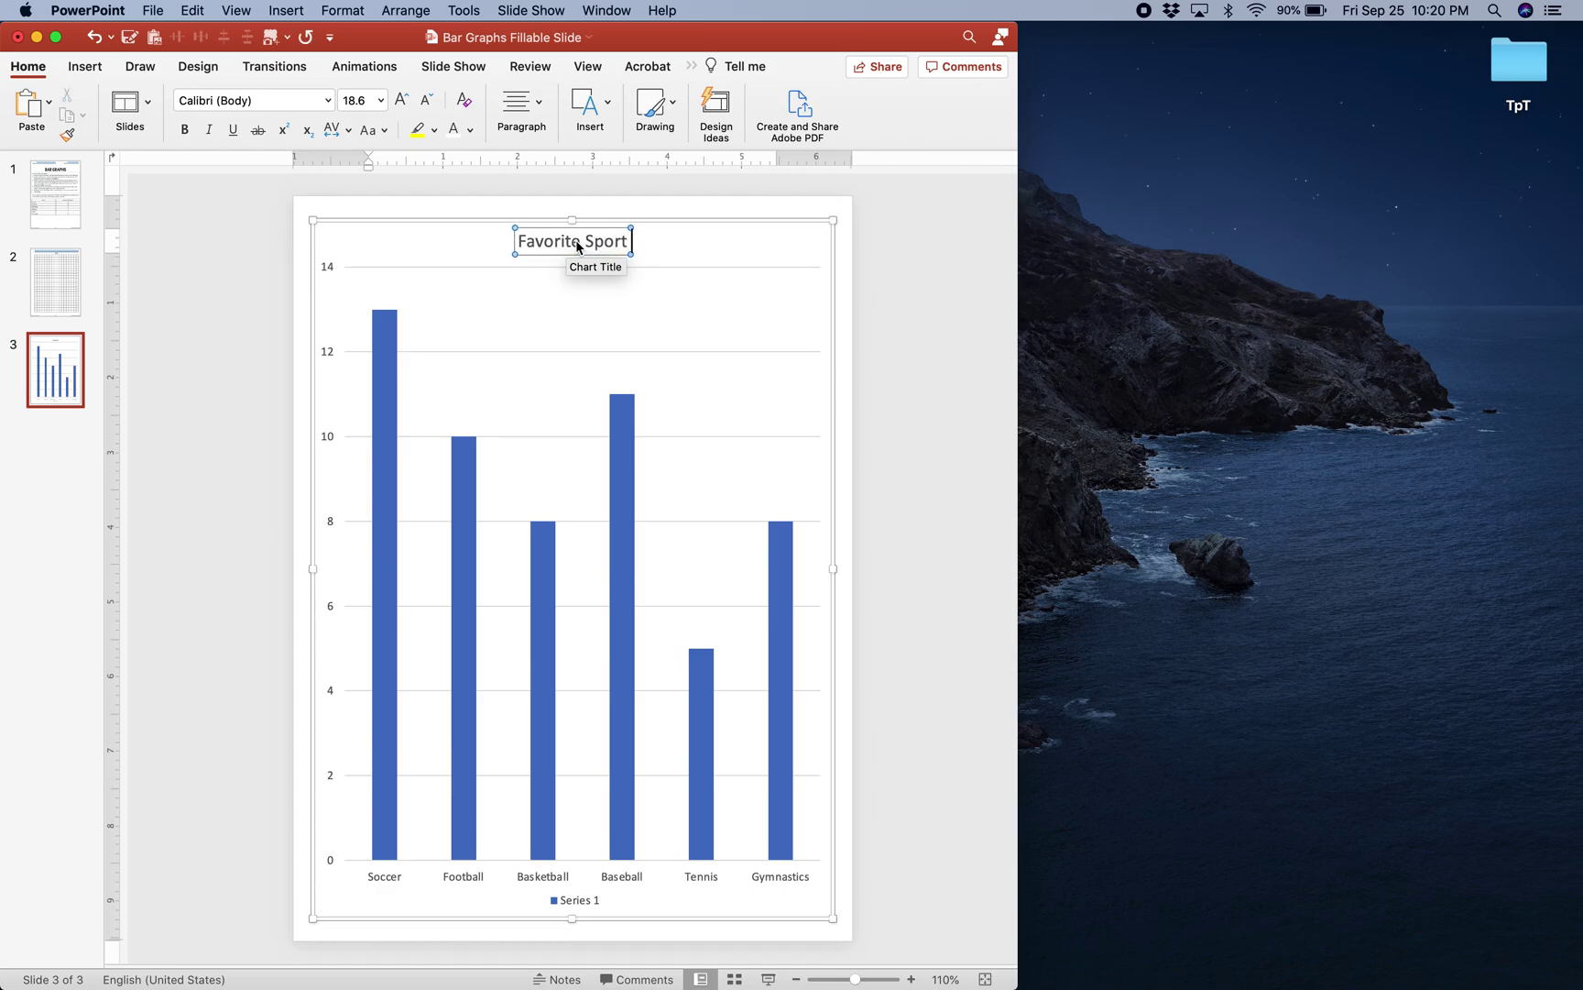
type(" Among students")
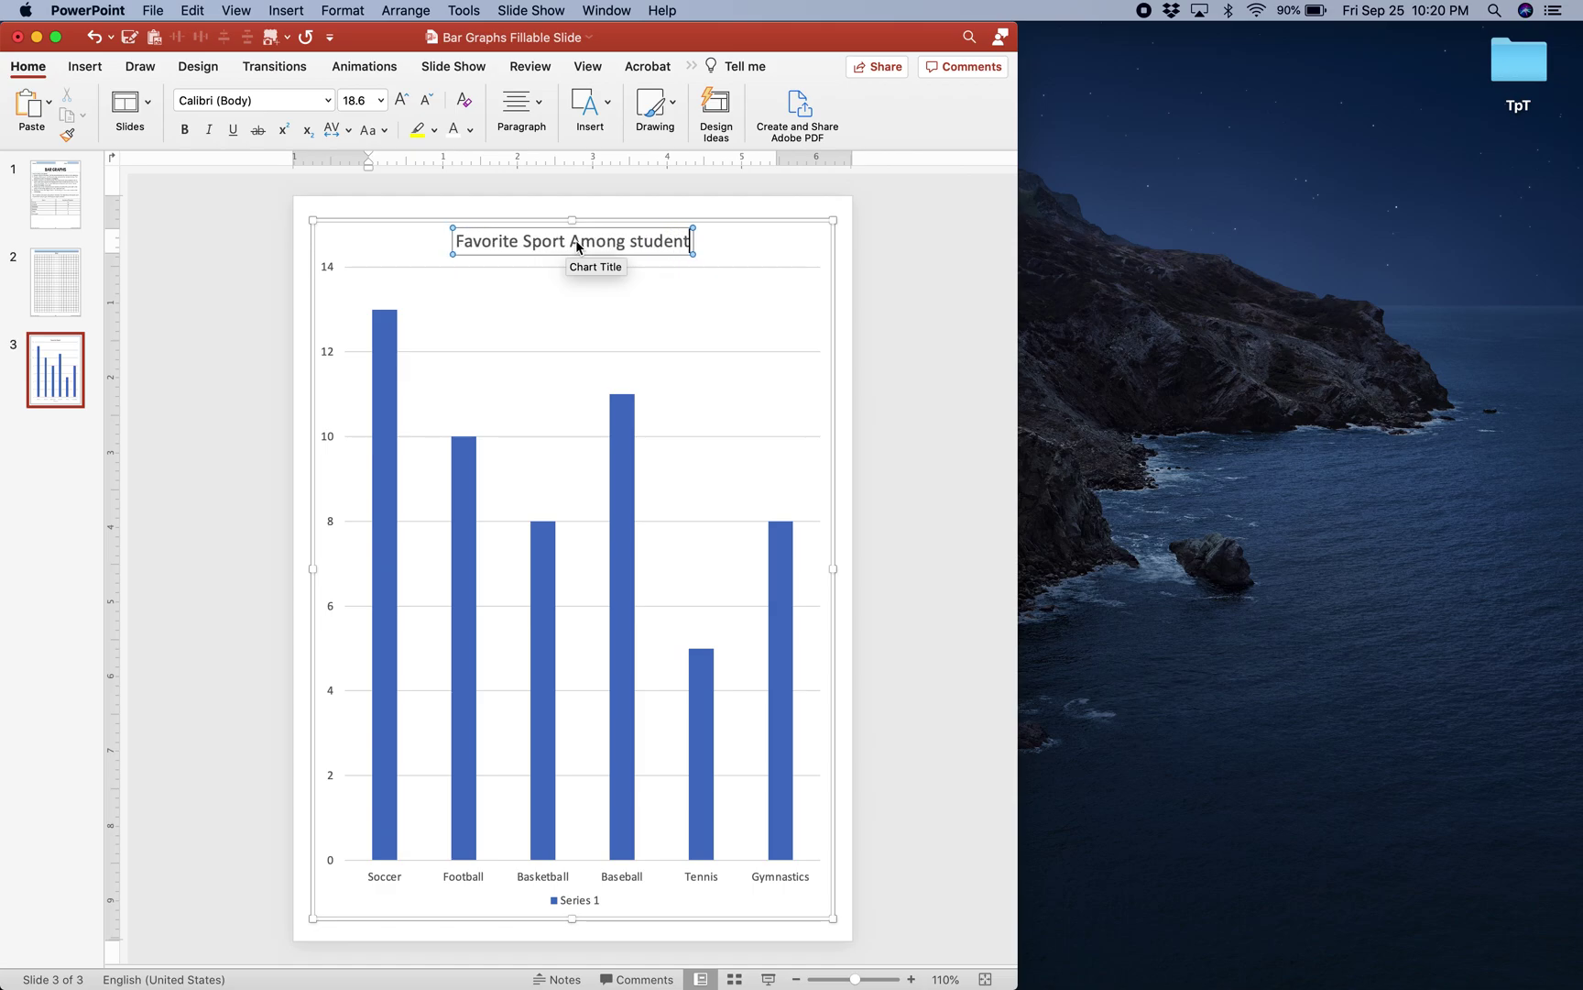
left_click(634, 241)
key("BackSpace")
type("S")
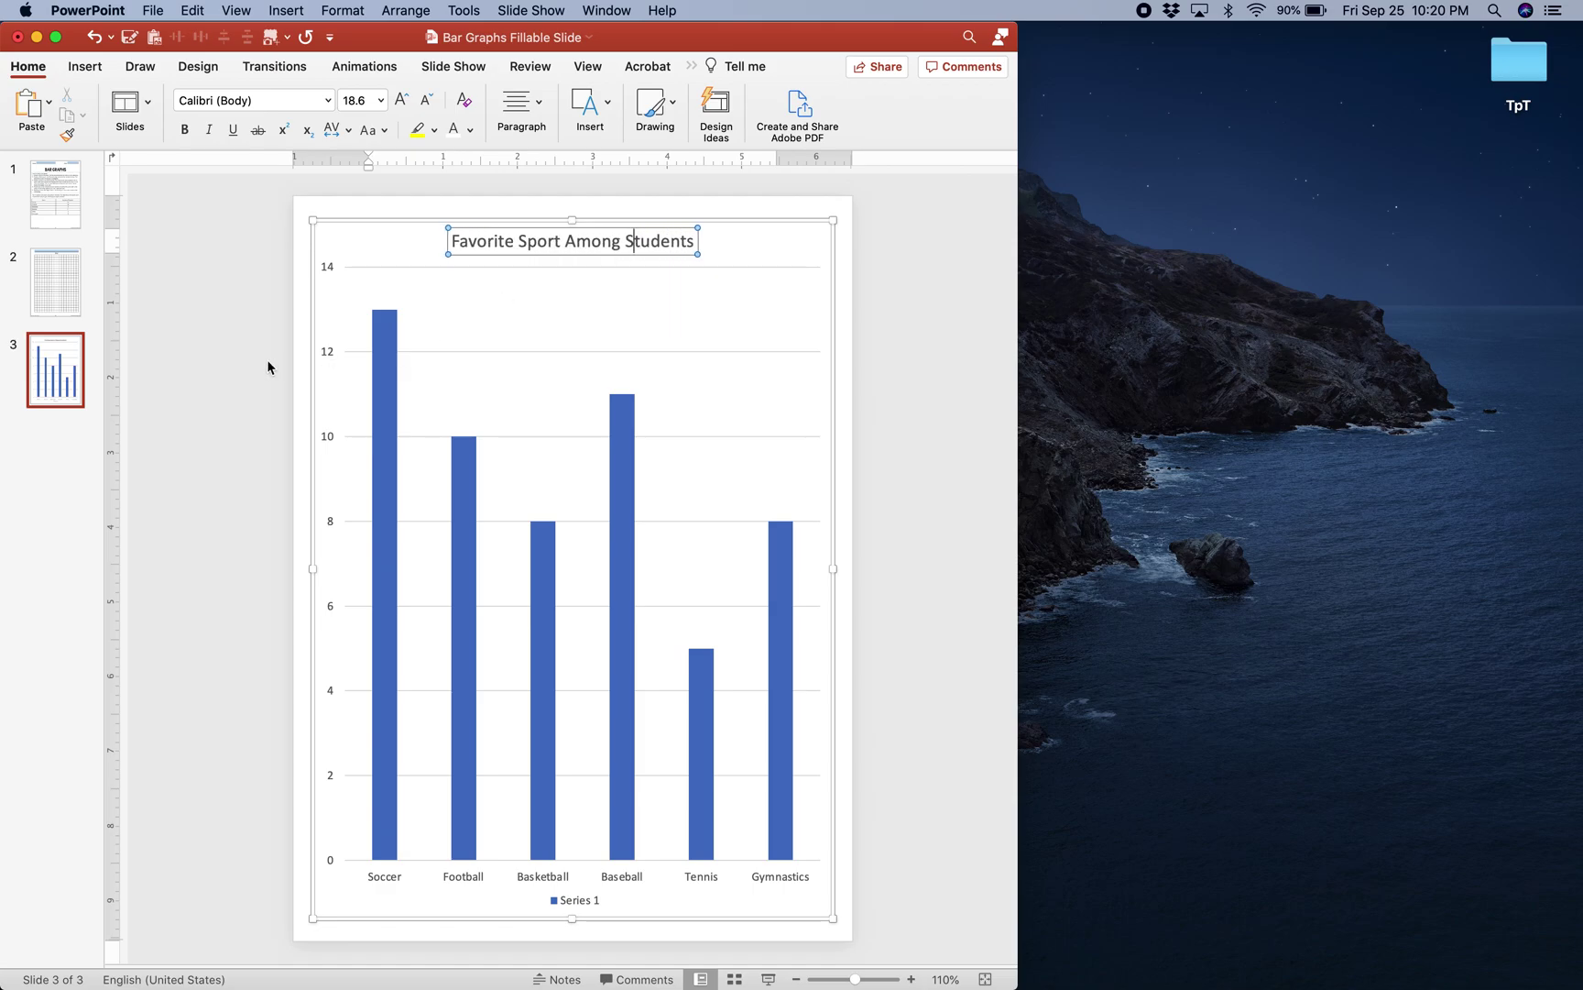
left_click(244, 362)
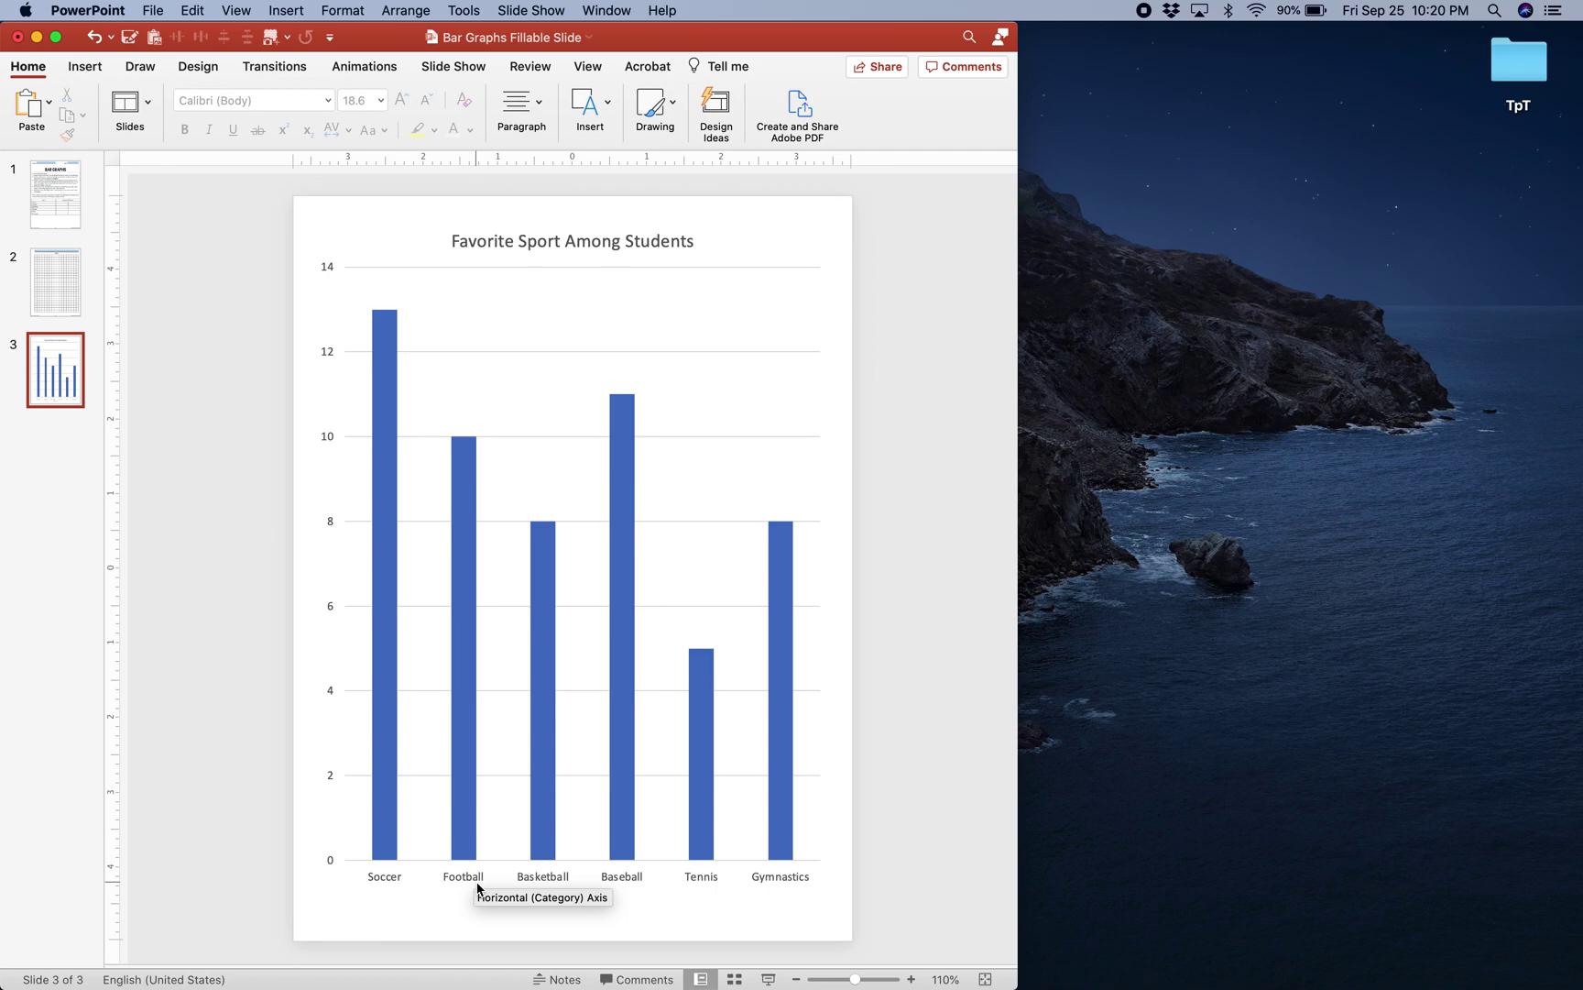
Add a Primary Horizontal axis title placeholder to the chart via Chart Design
left_click(338, 659)
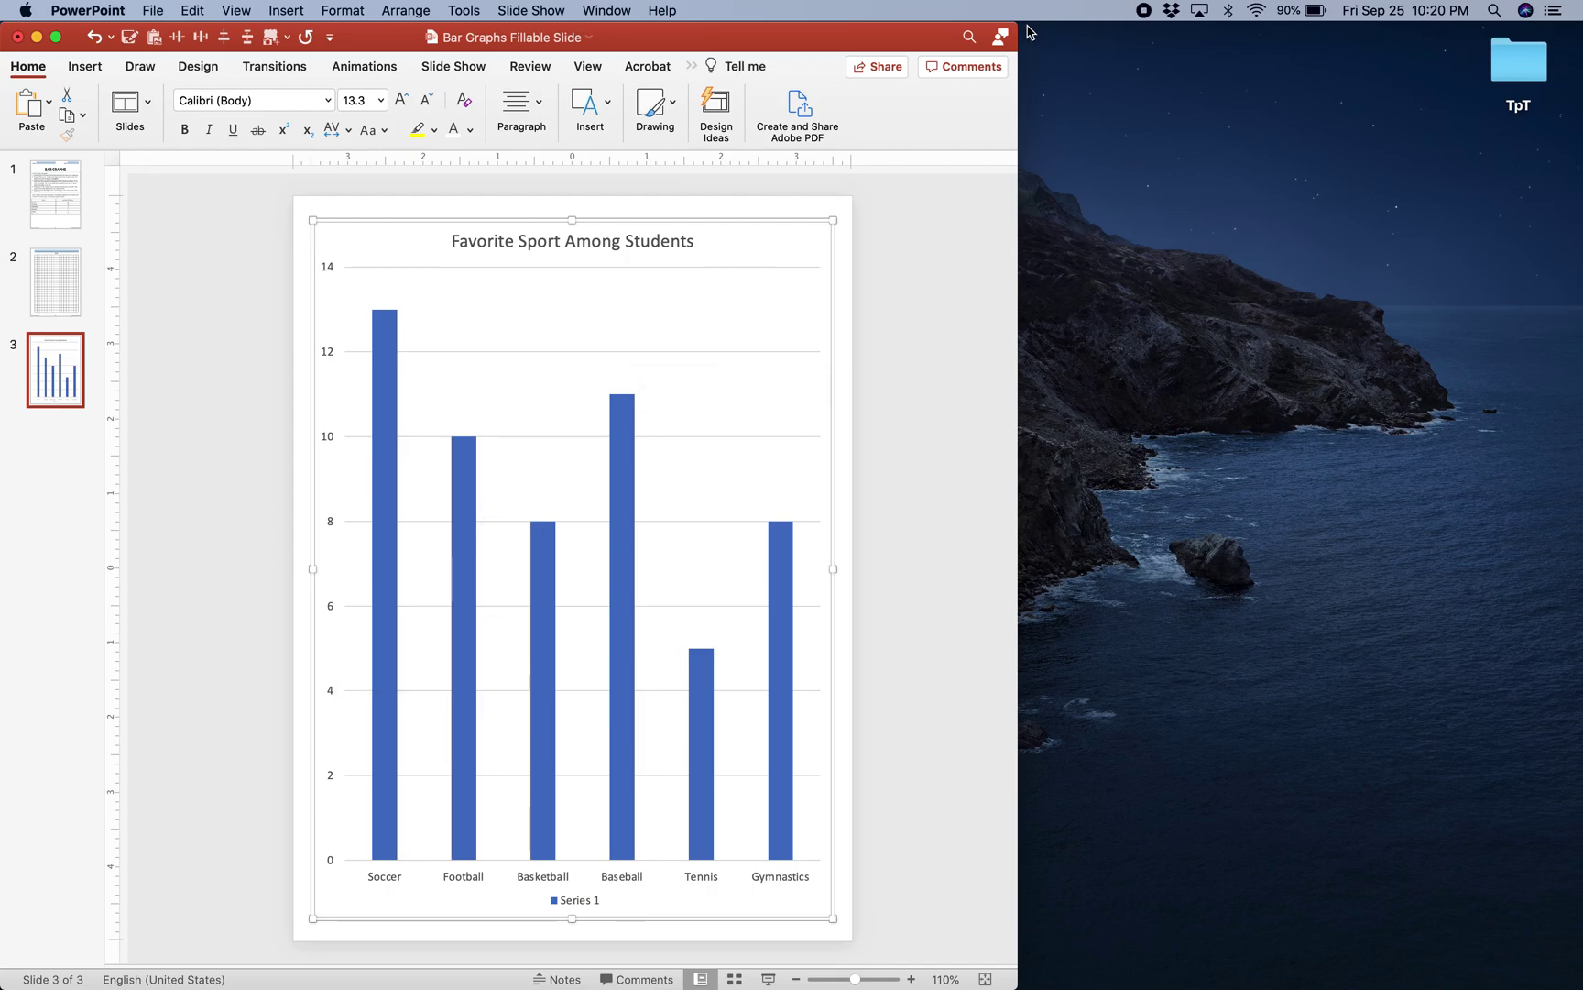
left_click(1196, 20)
left_click_drag(1196, 20, 1197, 24)
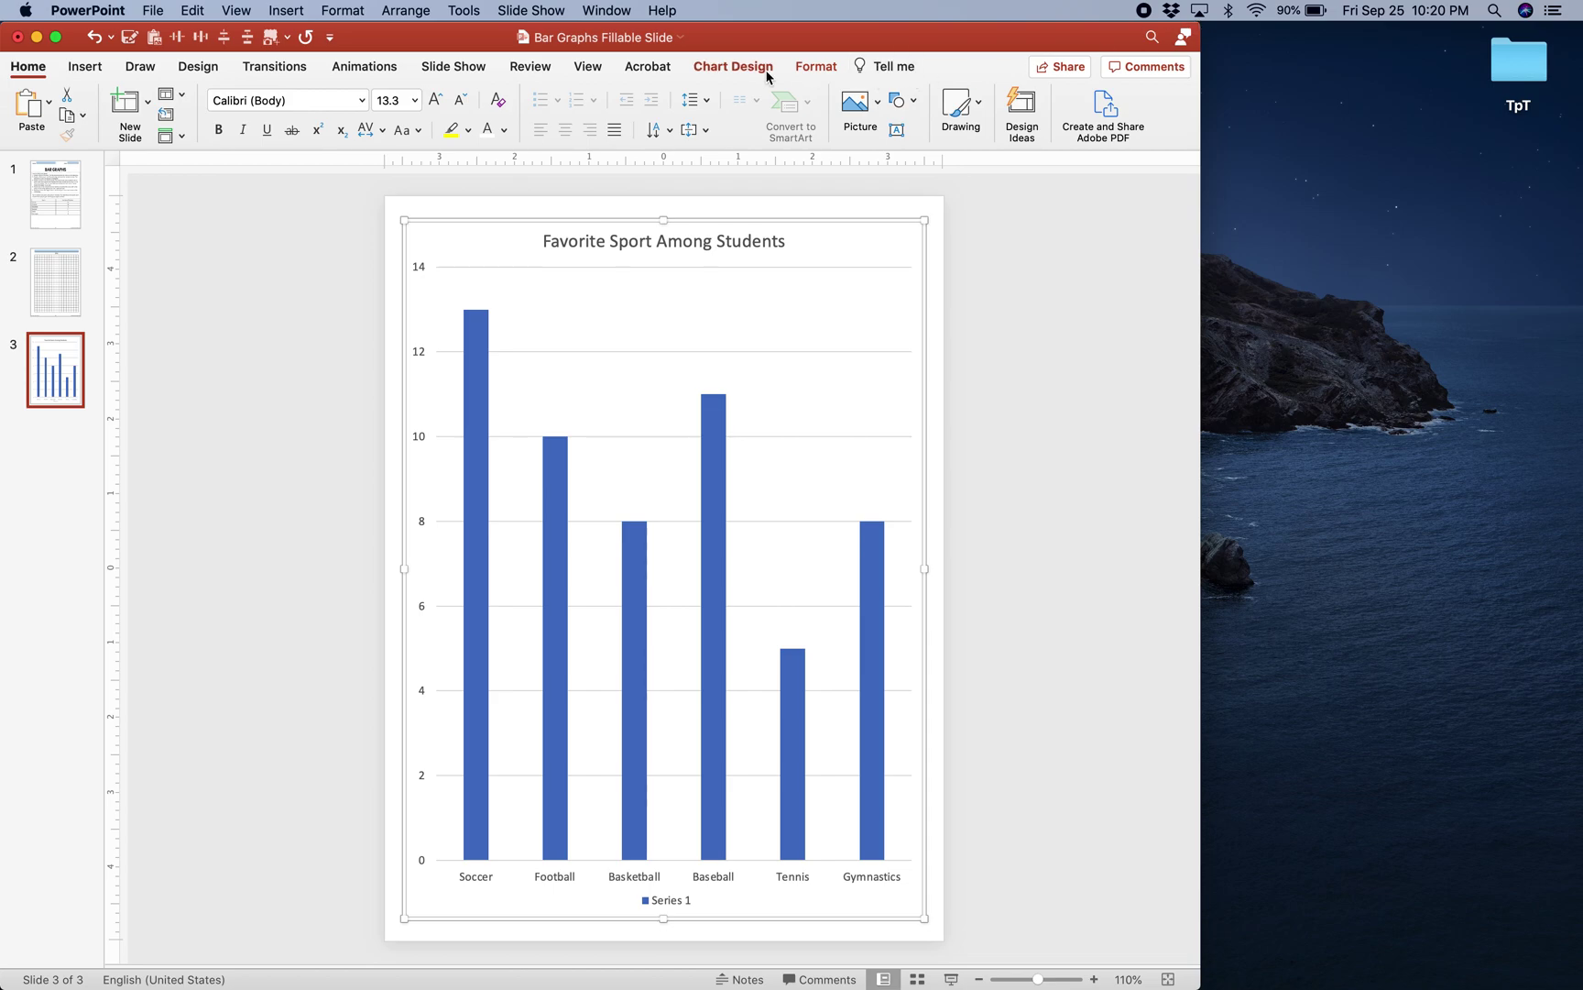
left_click(737, 71)
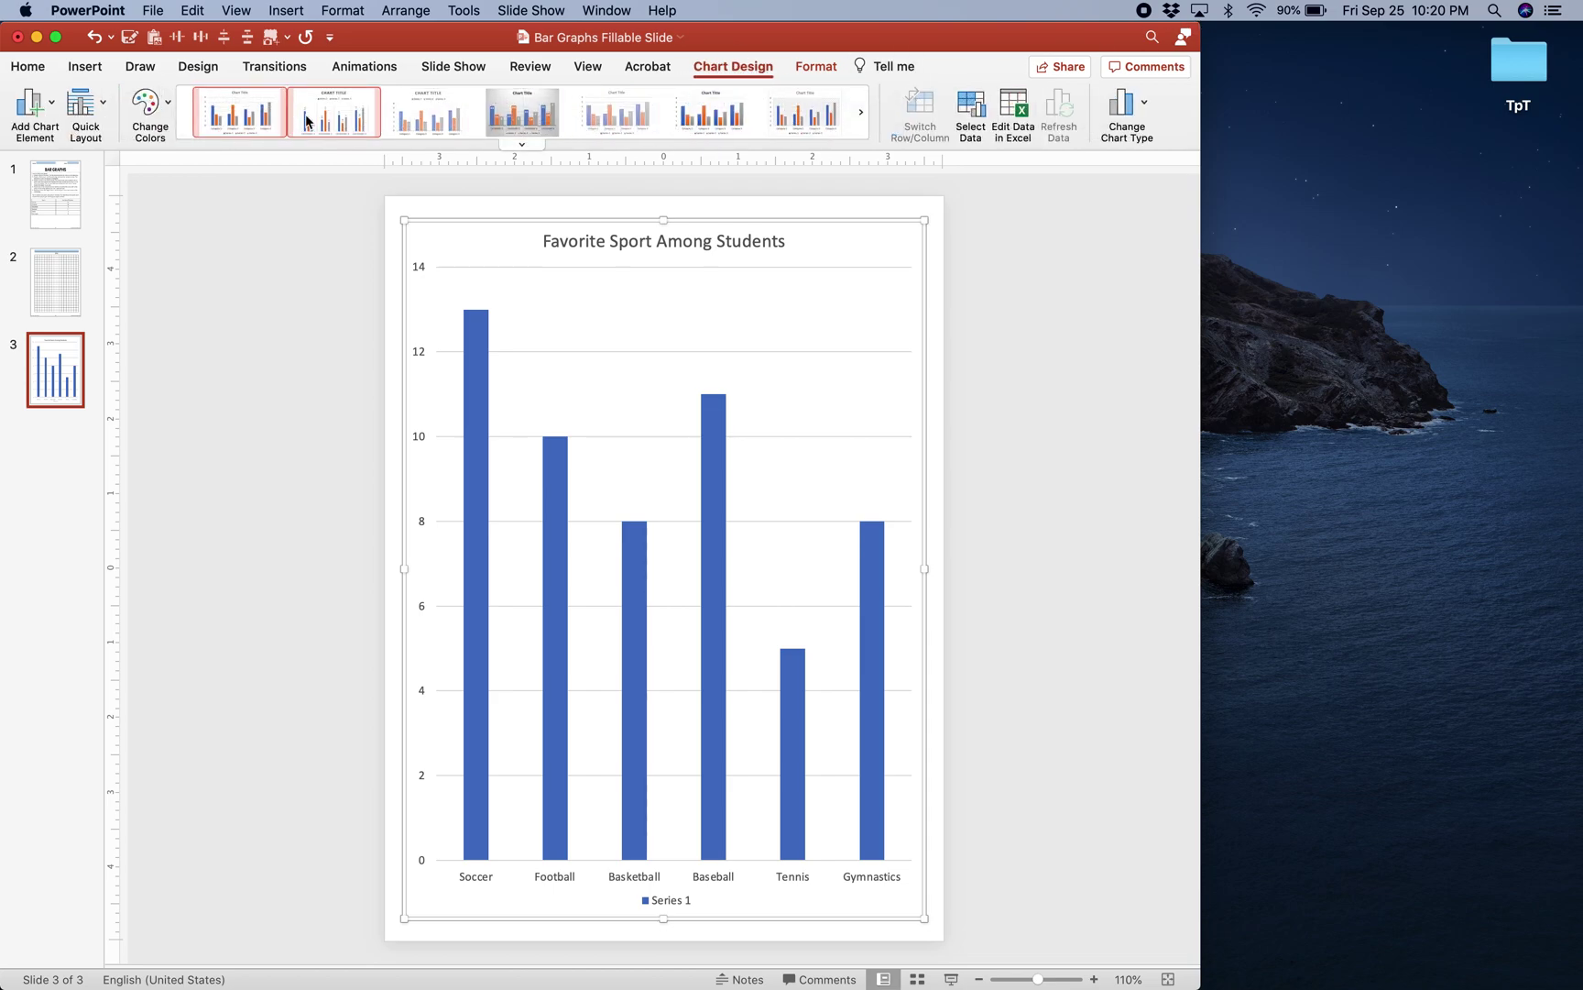
left_click(50, 113)
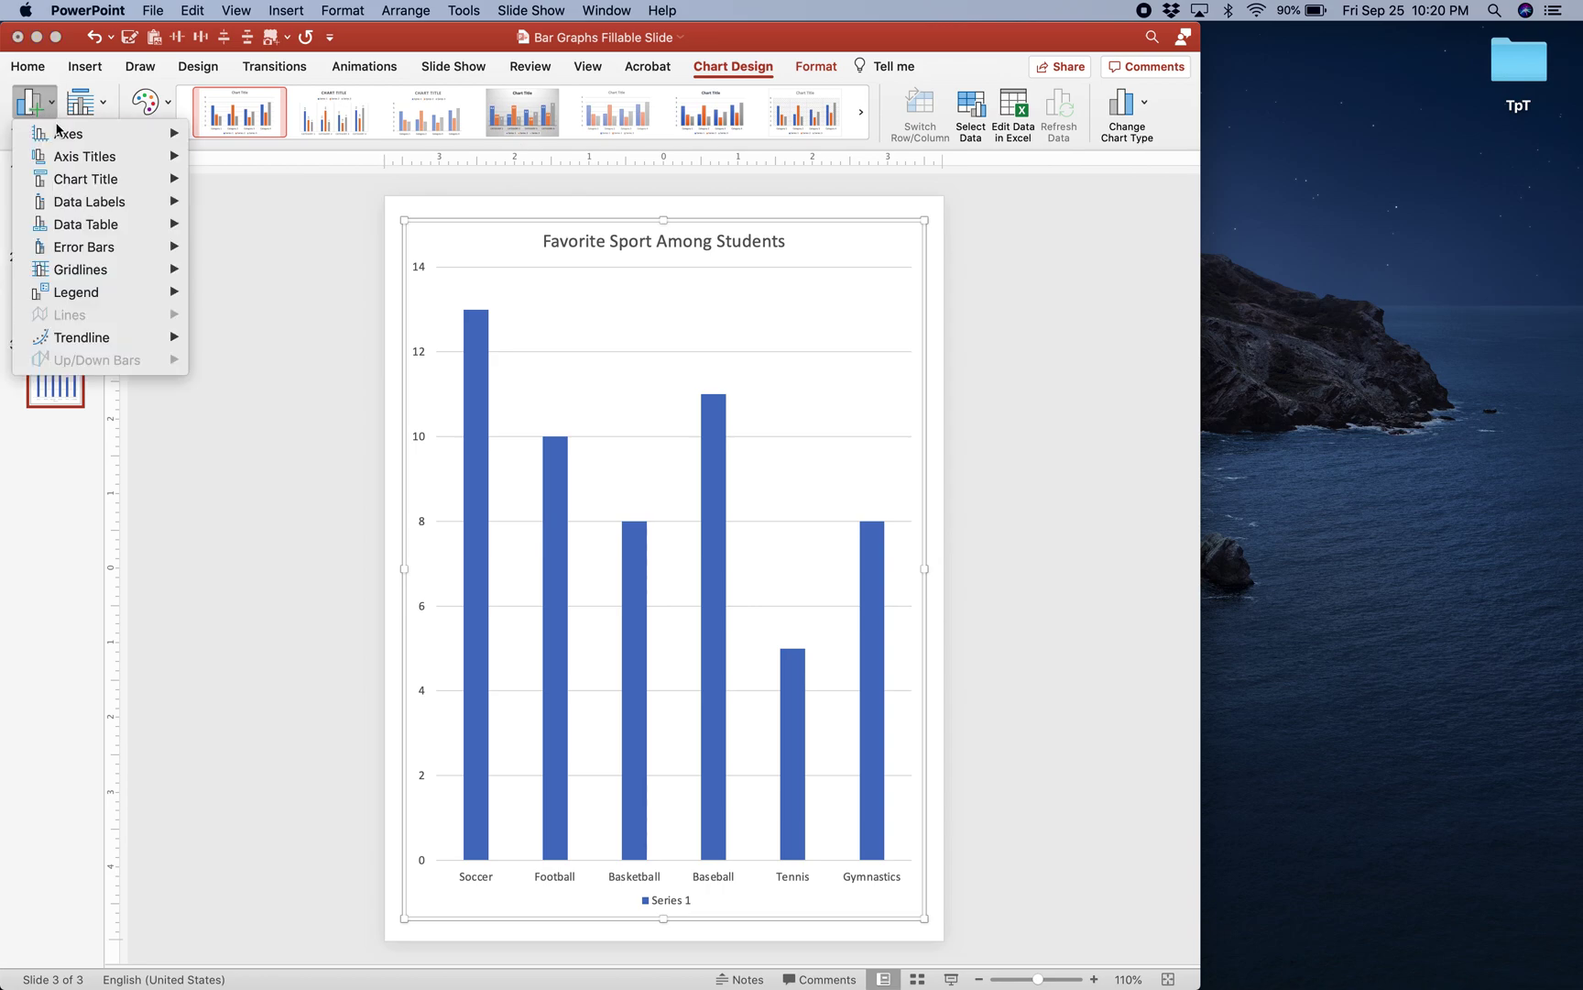
mouse_move(74, 160)
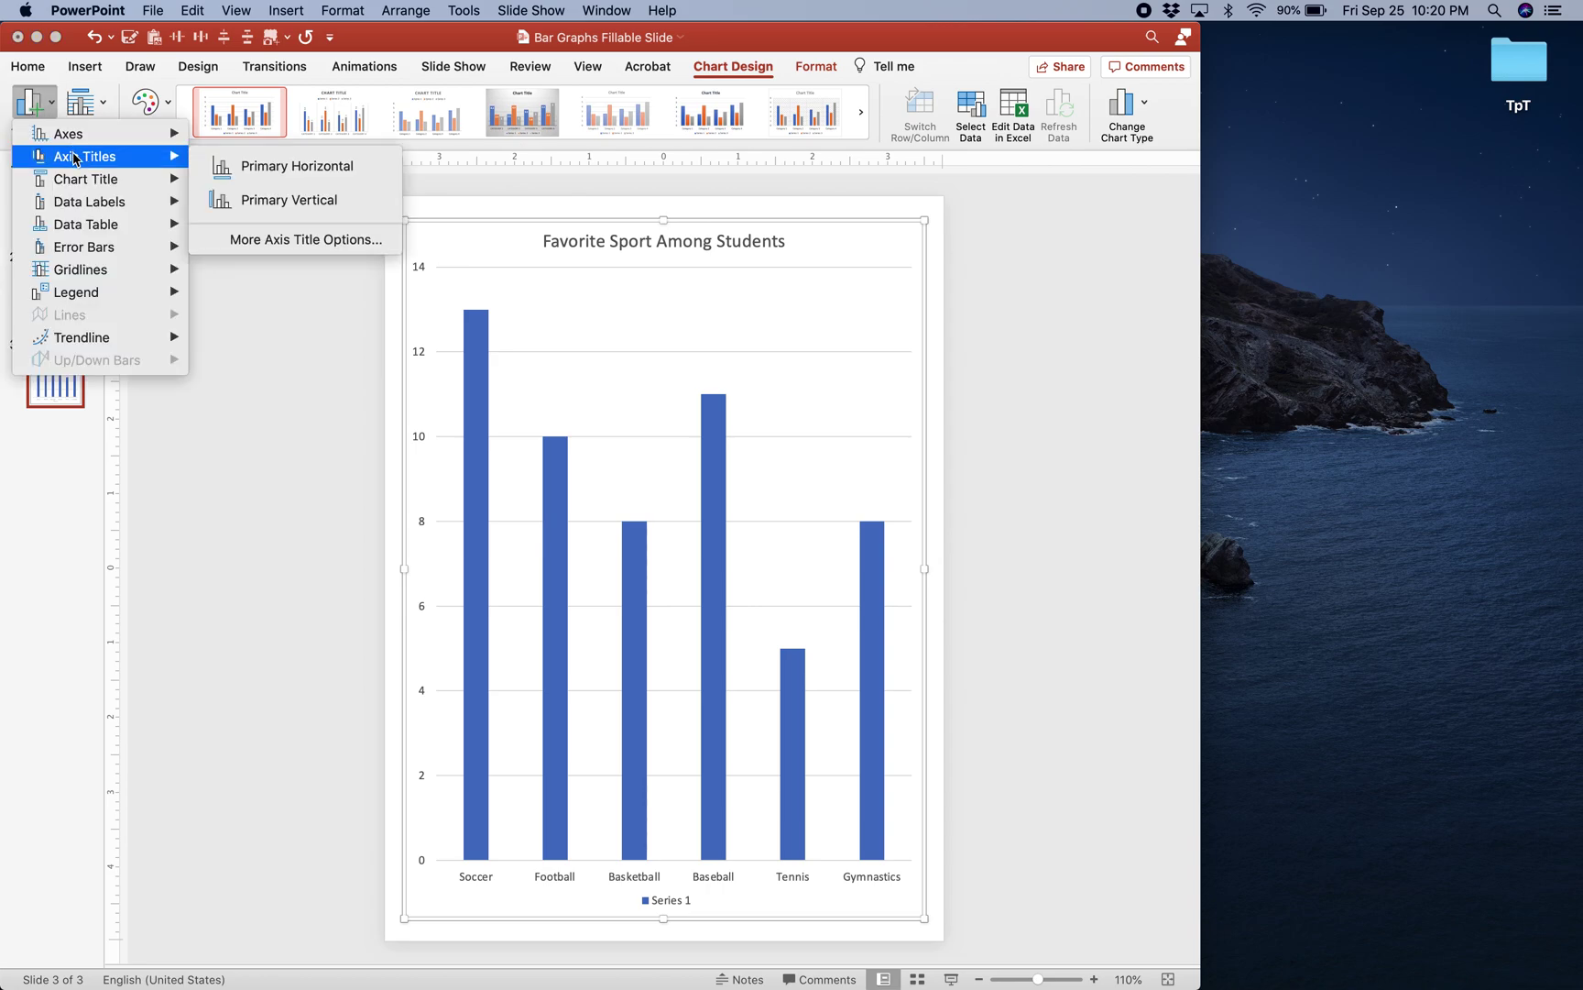
left_click(245, 169)
Add a Primary Vertical axis title placeholder beside the vertical axis
left_click(50, 106)
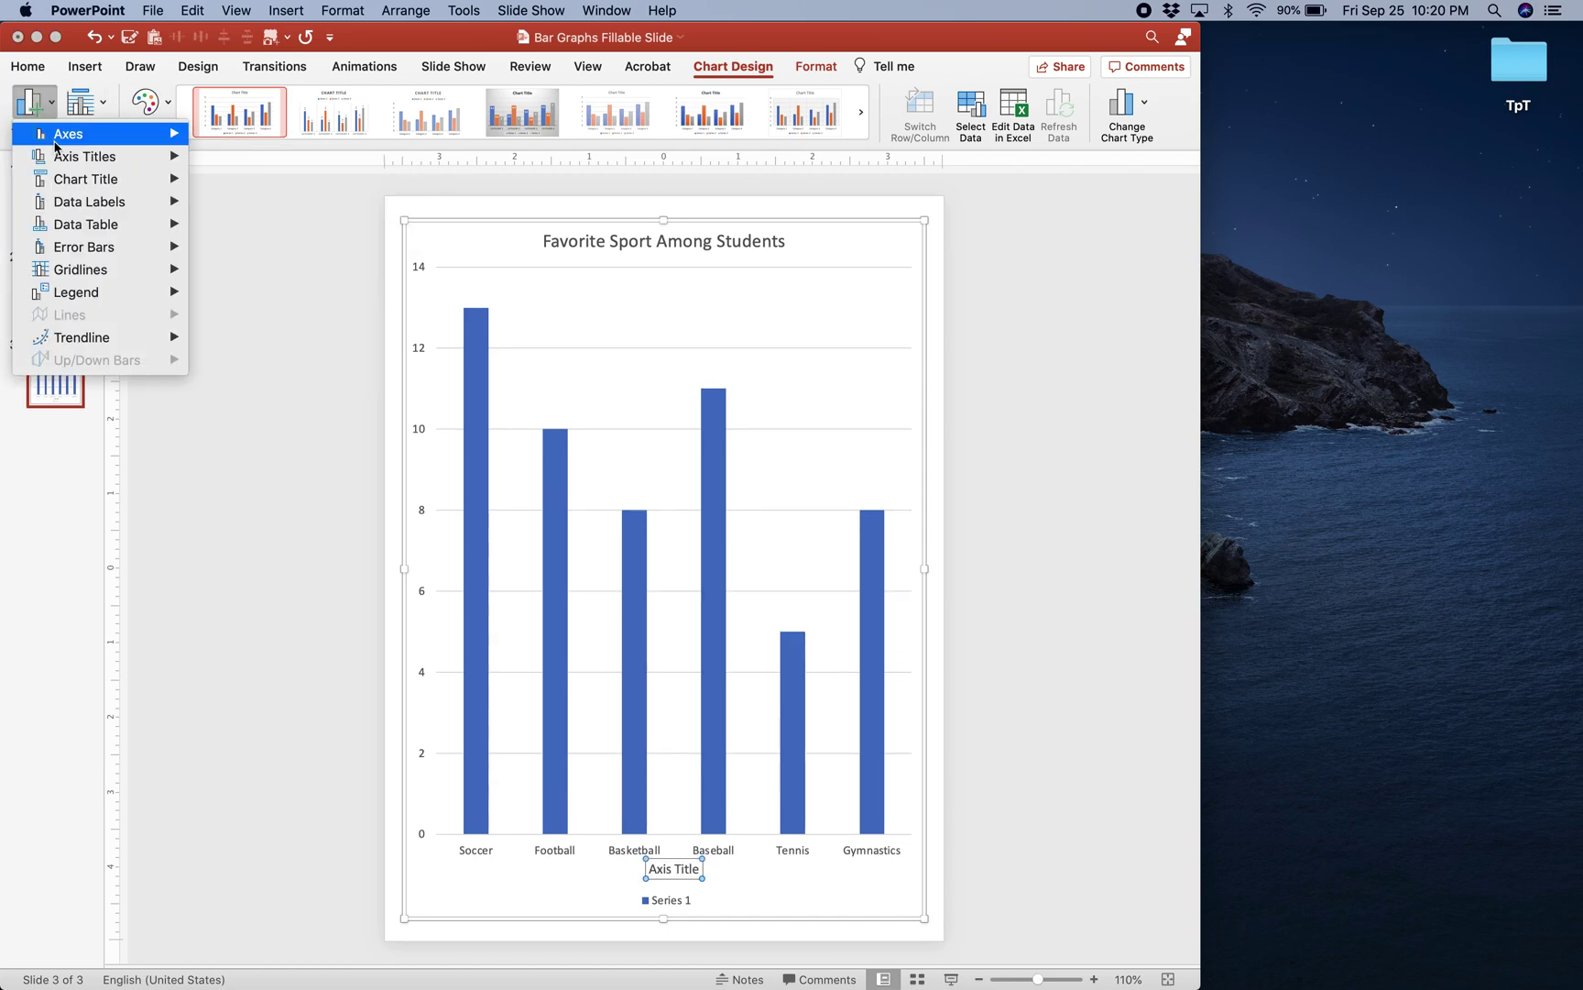
mouse_move(74, 157)
left_click(272, 199)
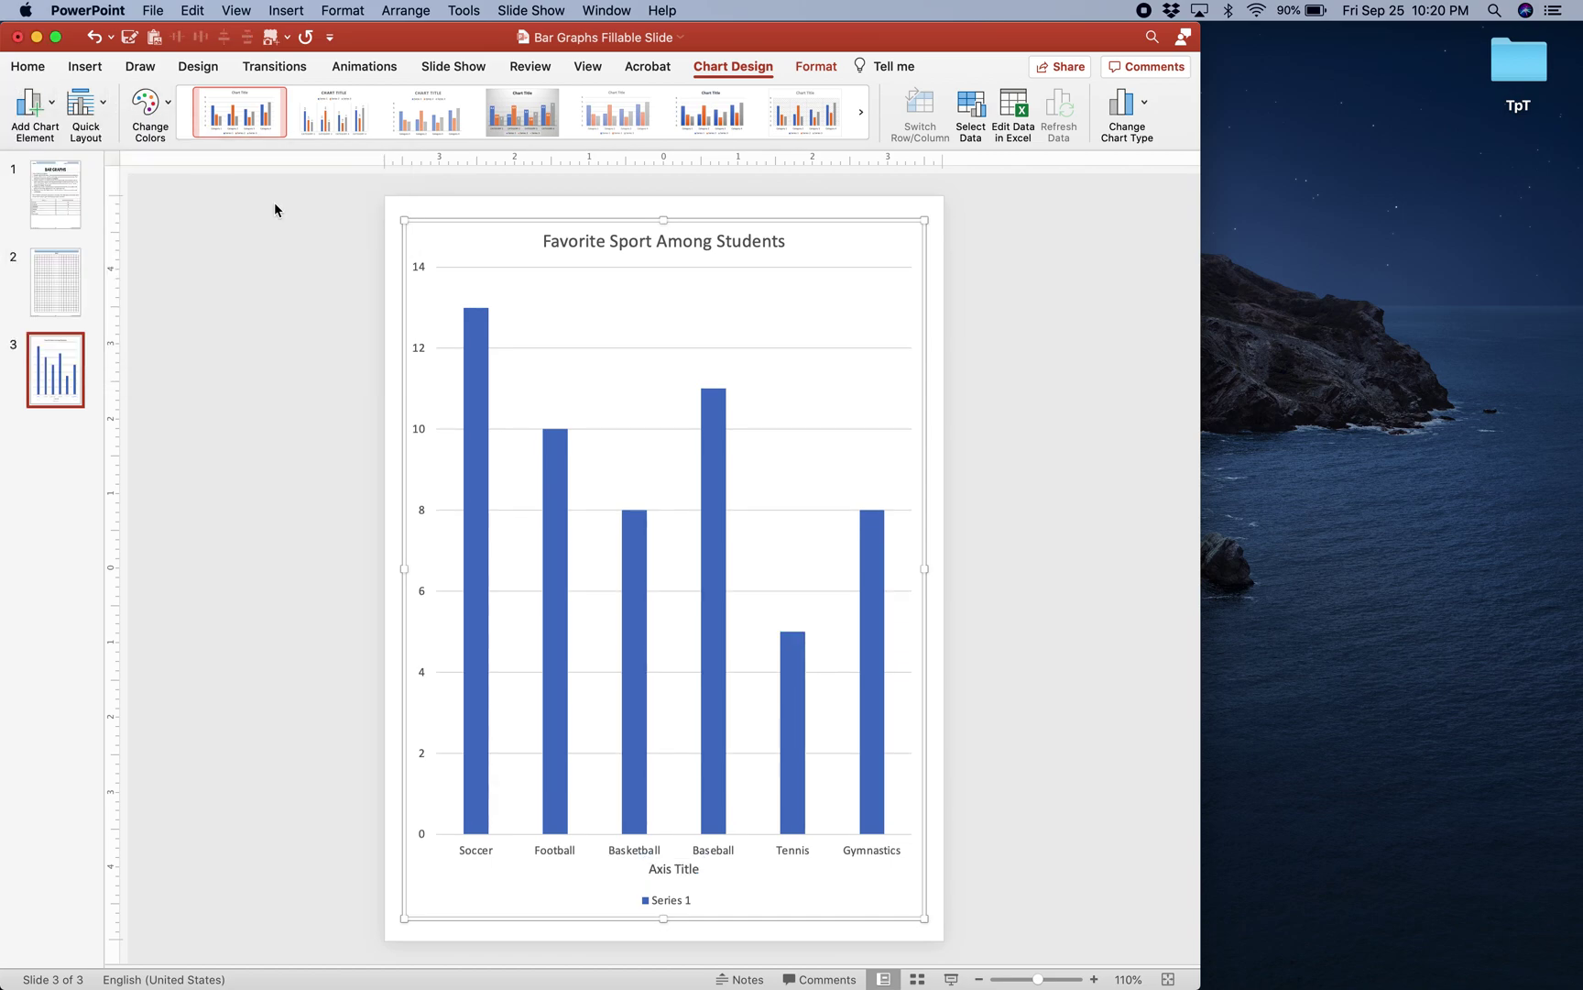
Replace the horizontal axis title placeholder with 'Sport'
left_click(687, 867)
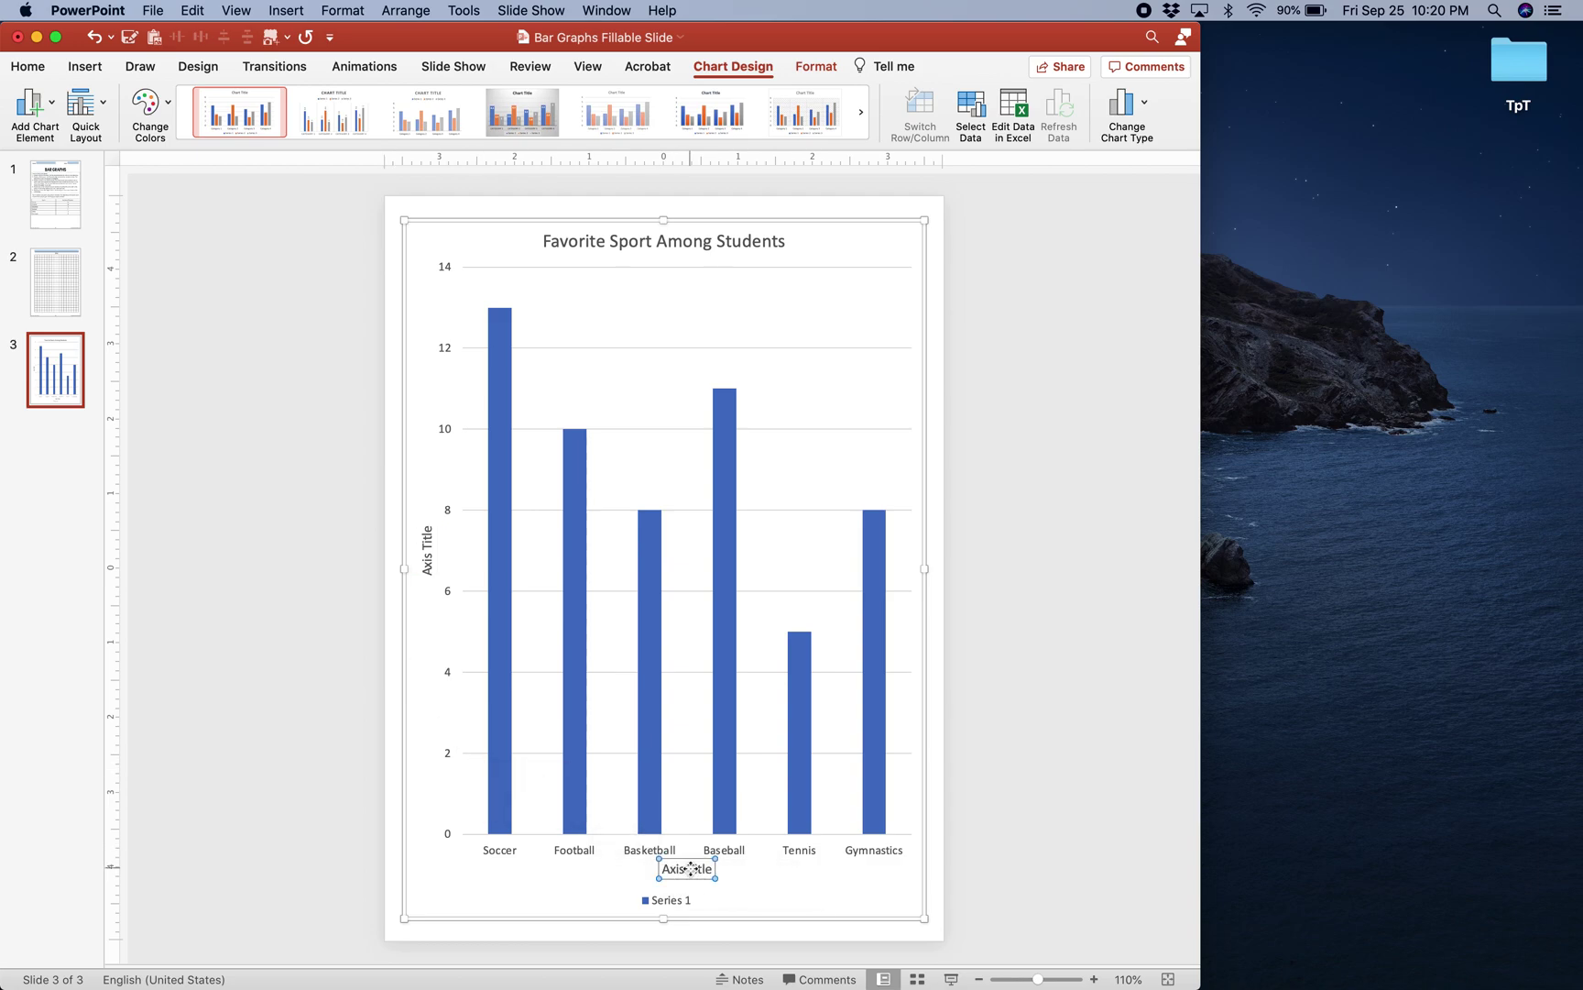
left_click(686, 869)
triple_click(686, 869)
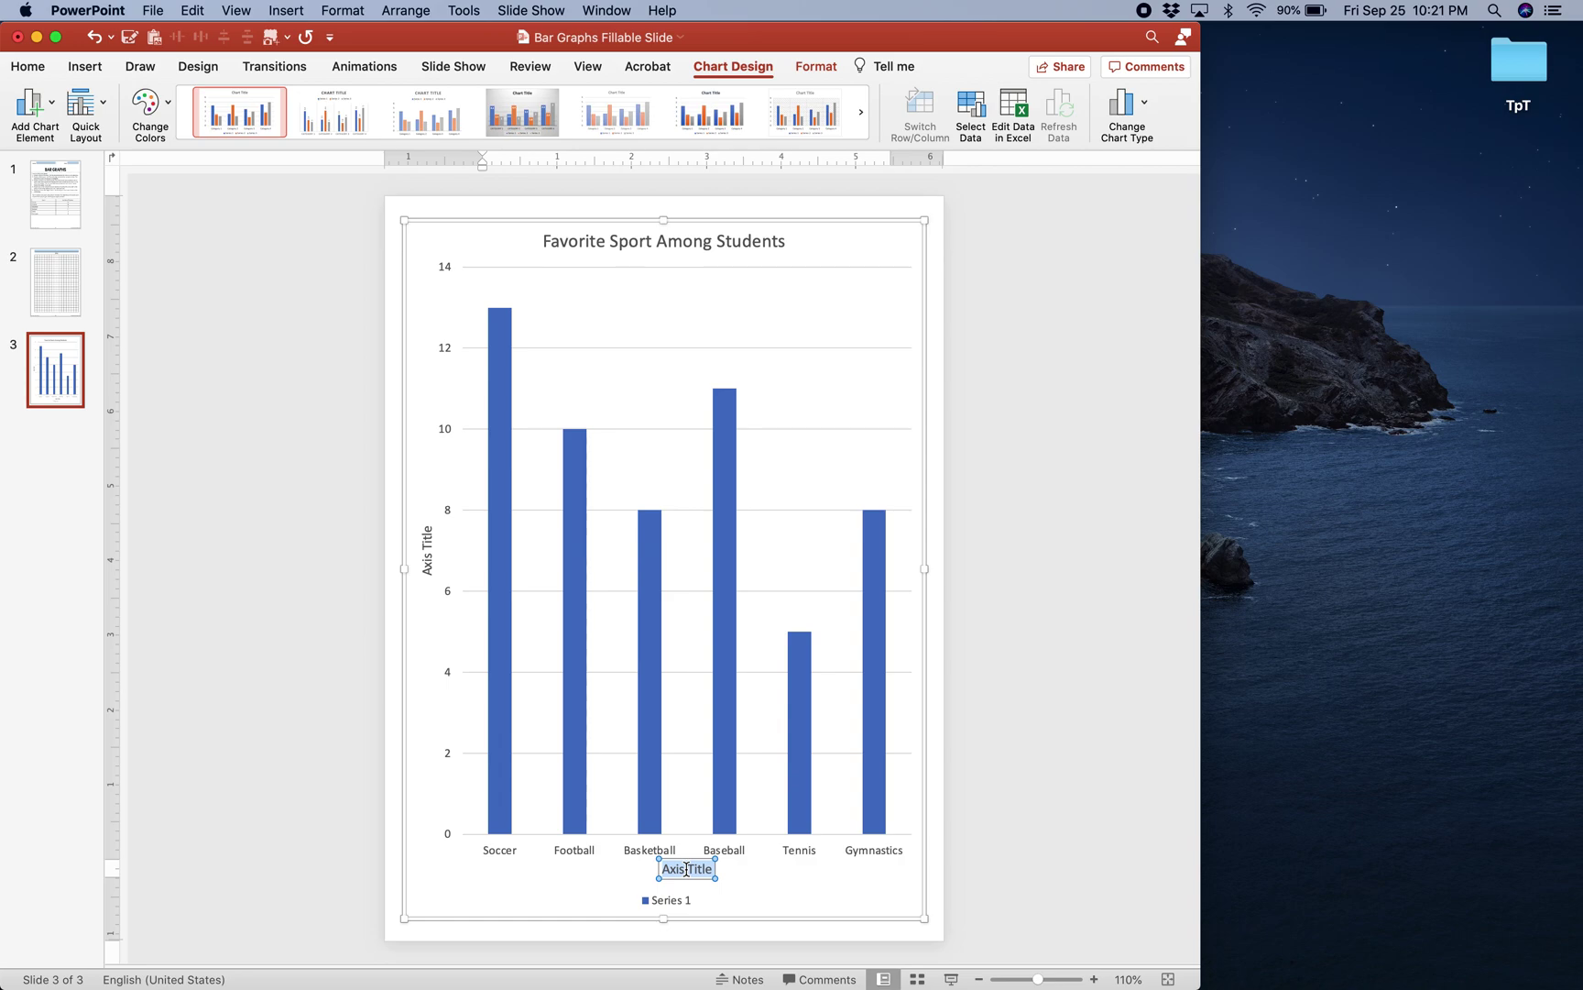
type("Sport")
Replace the vertical axis title placeholder with 'Number of Students'
left_click(427, 544)
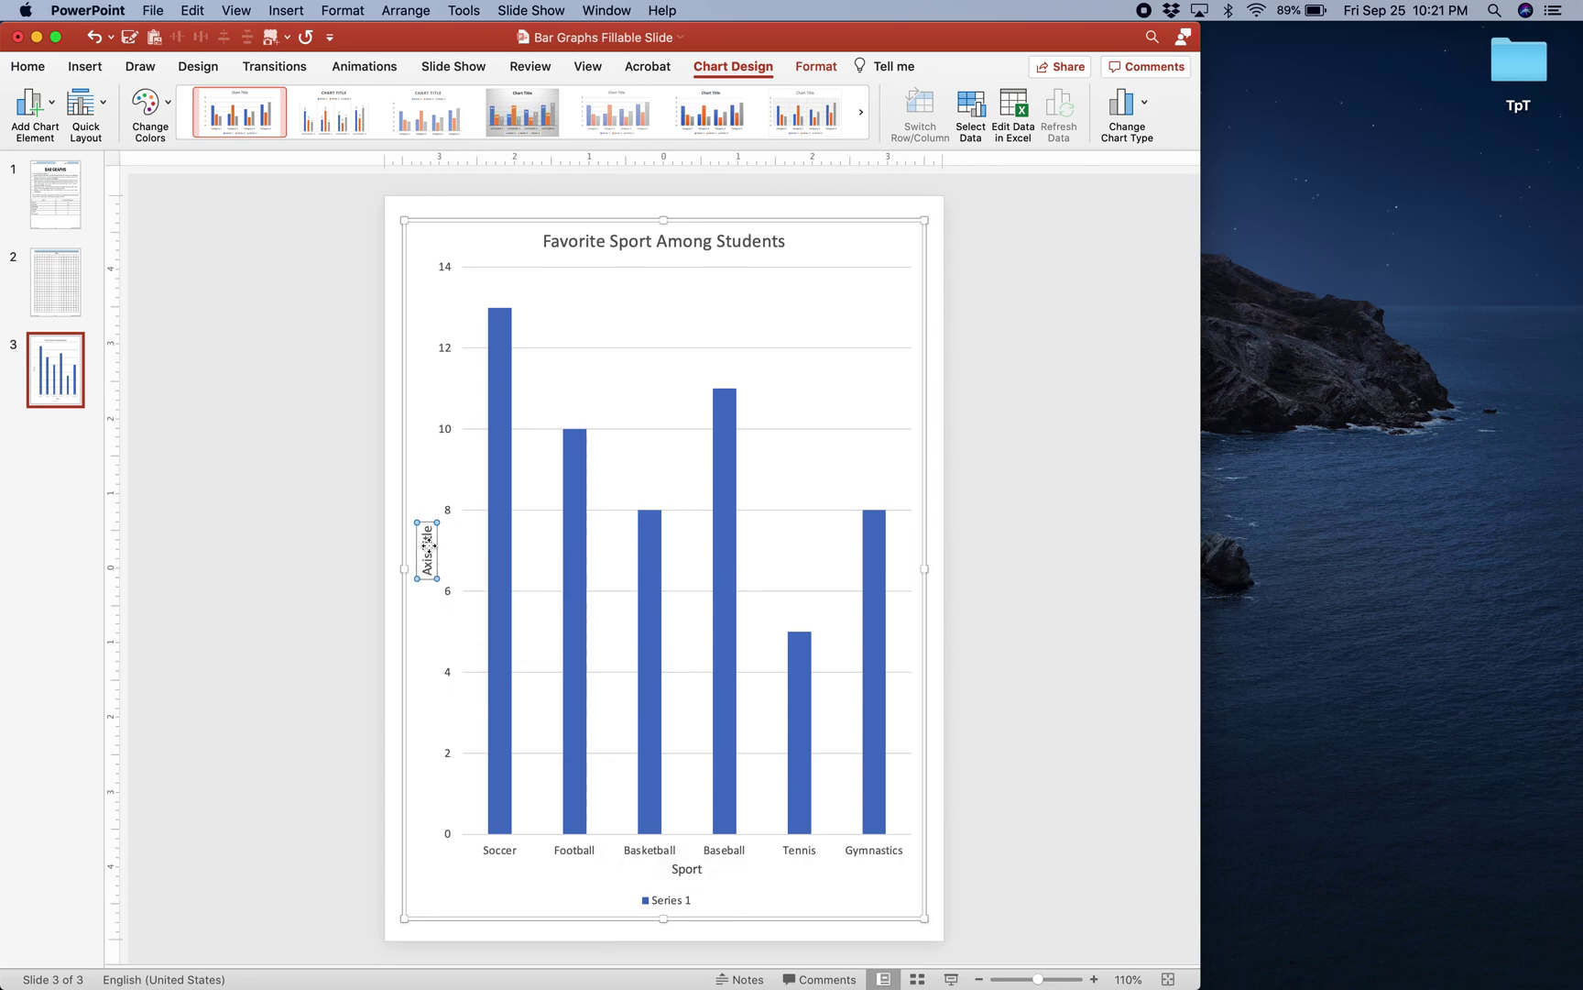
triple_click(427, 544)
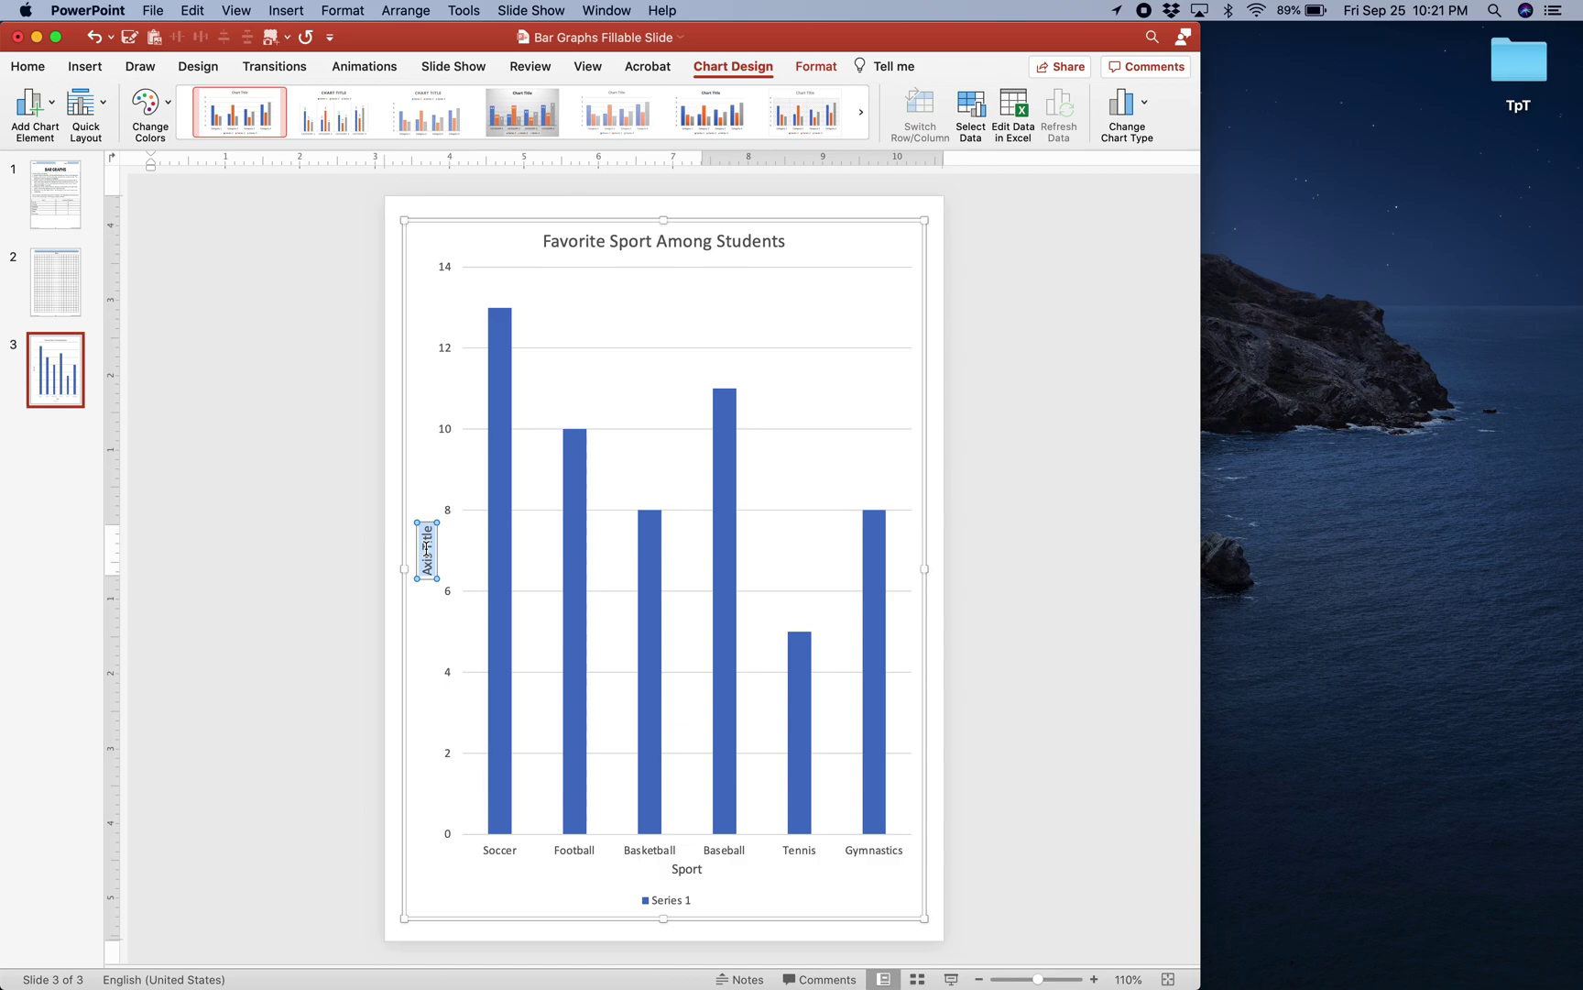
type("Number of Students")
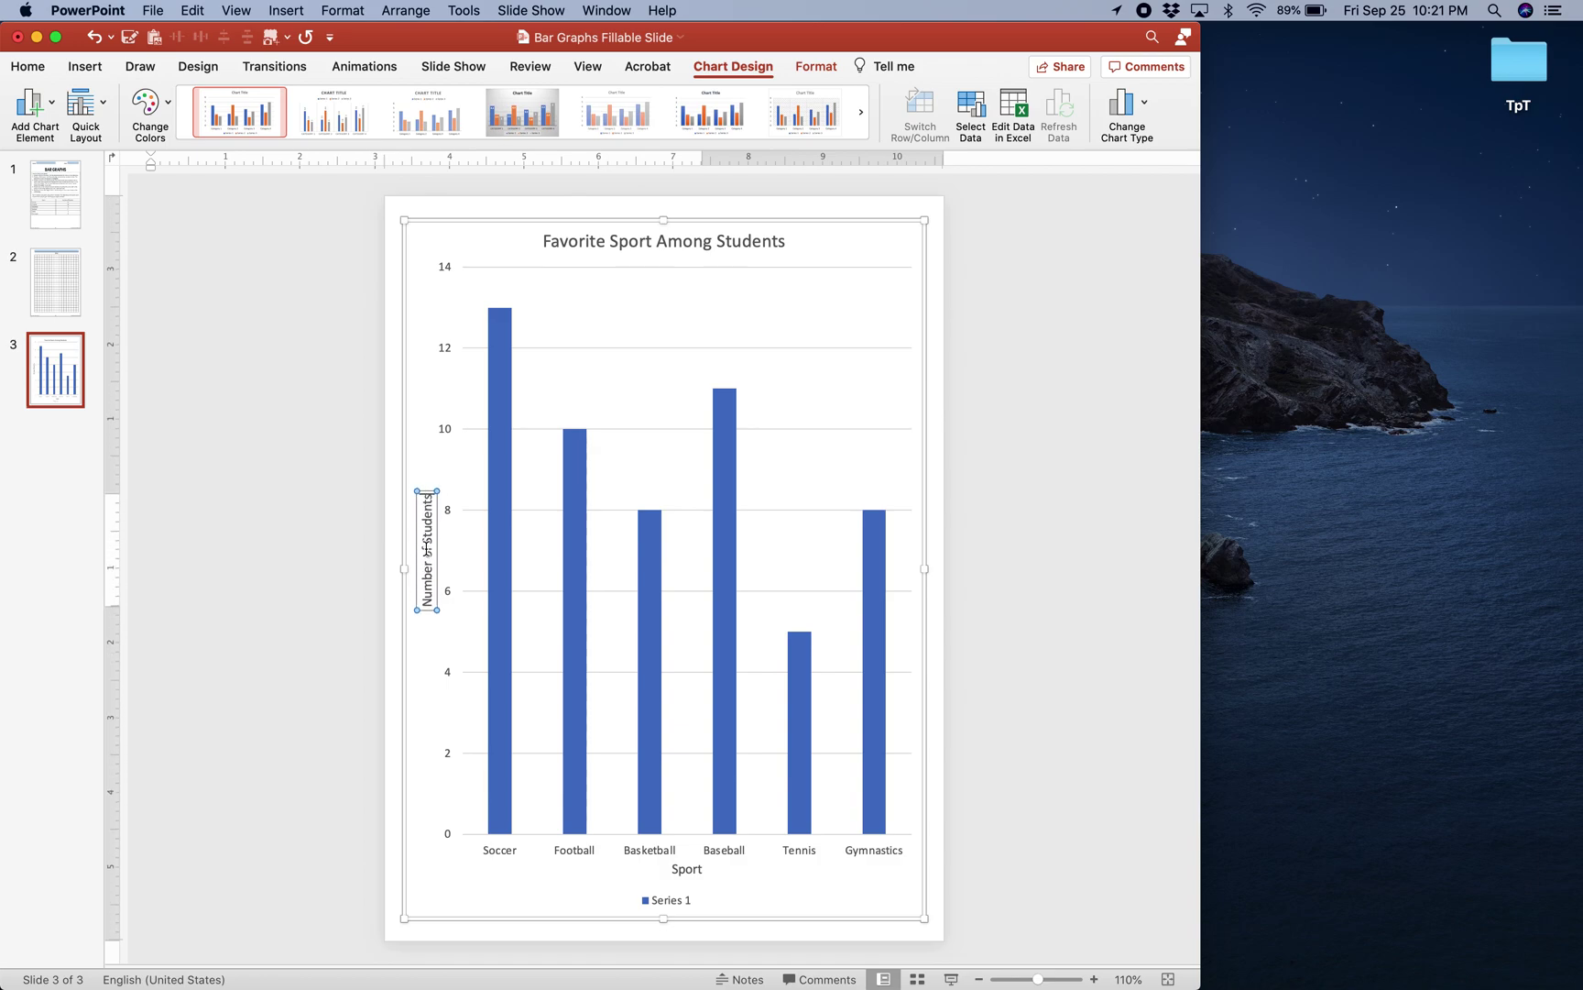
left_click(406, 471)
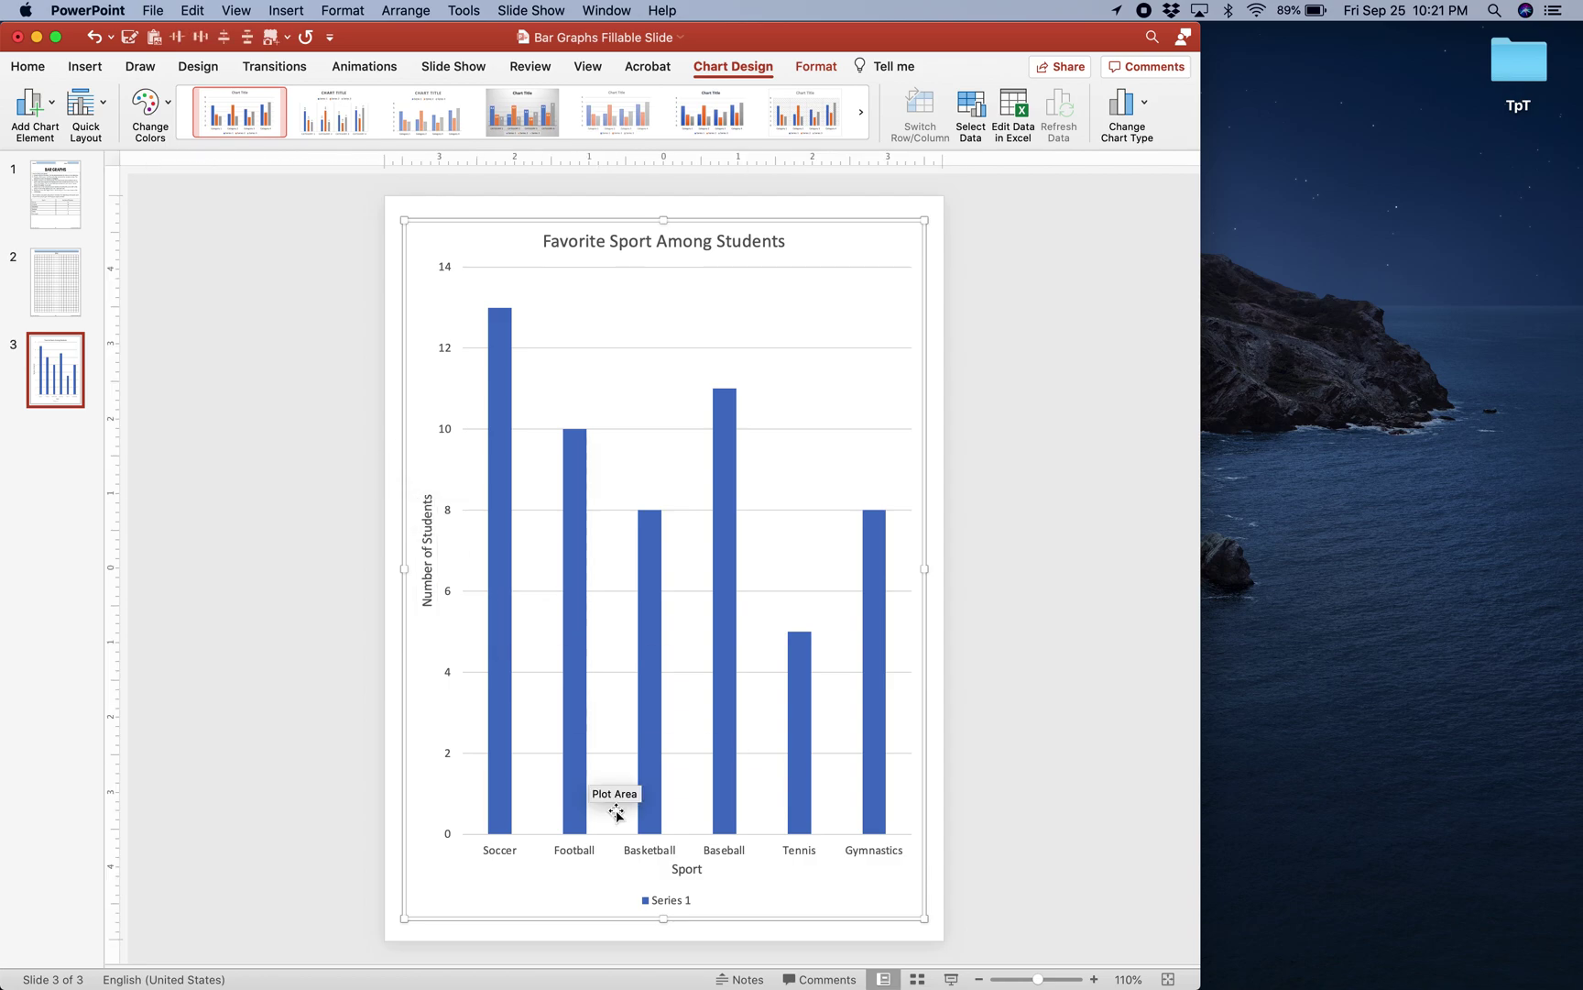
Delete the Series 1 legend, browse Add Chart Element unchanged, and select the vertical axis
left_click(658, 900)
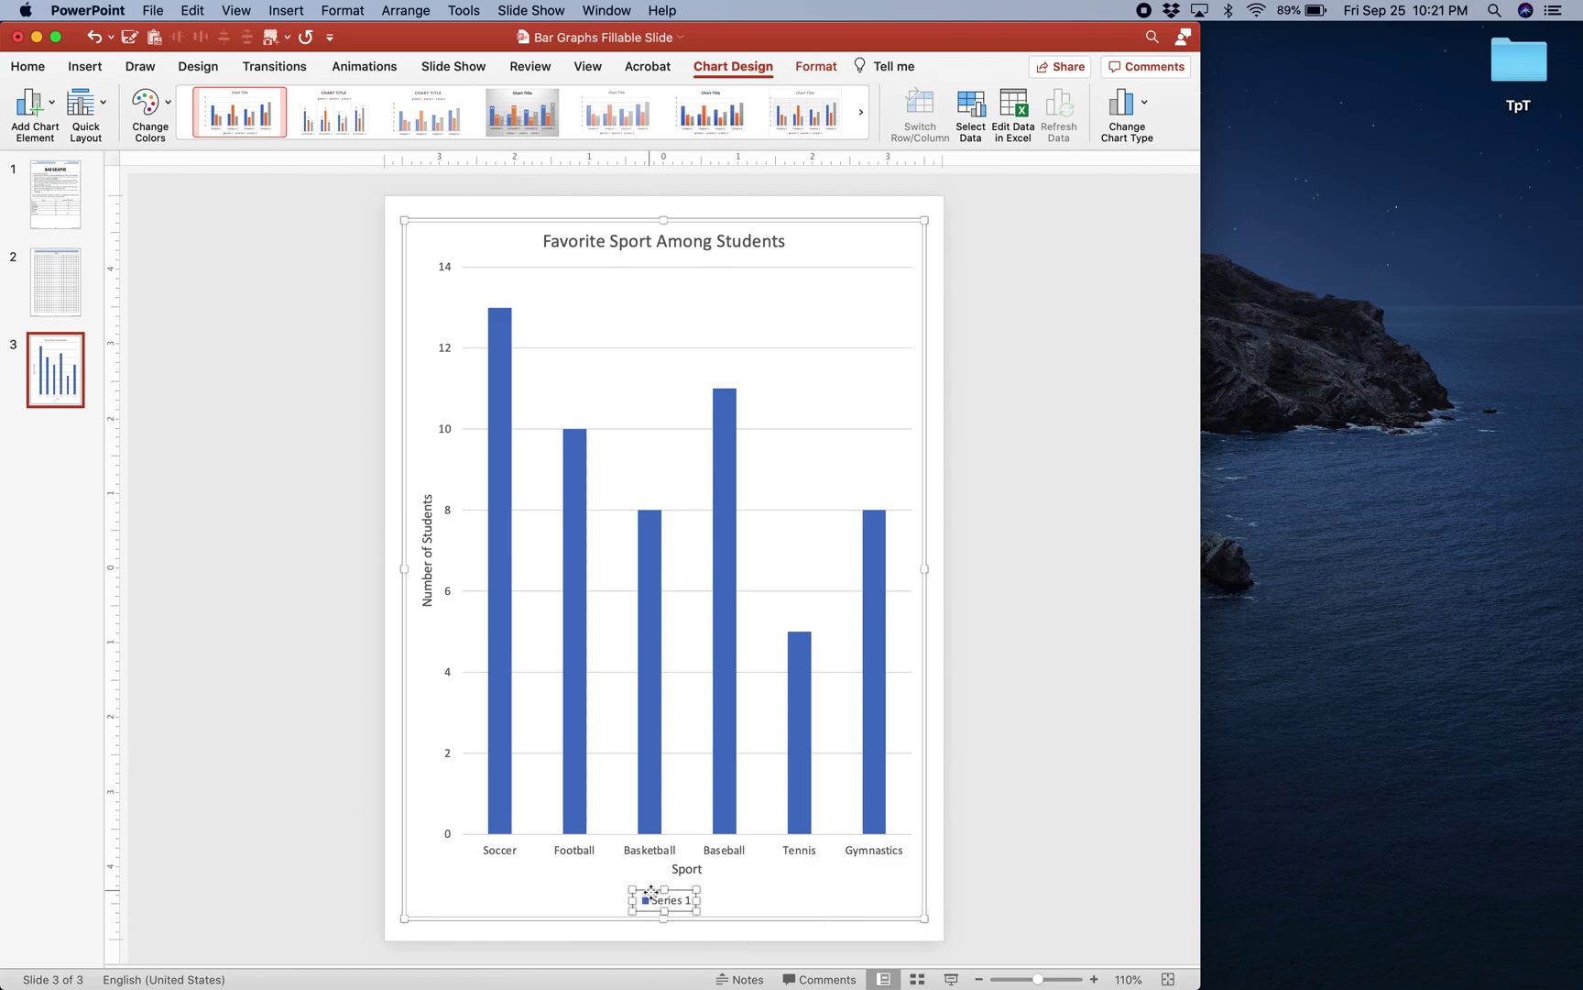
key("Delete")
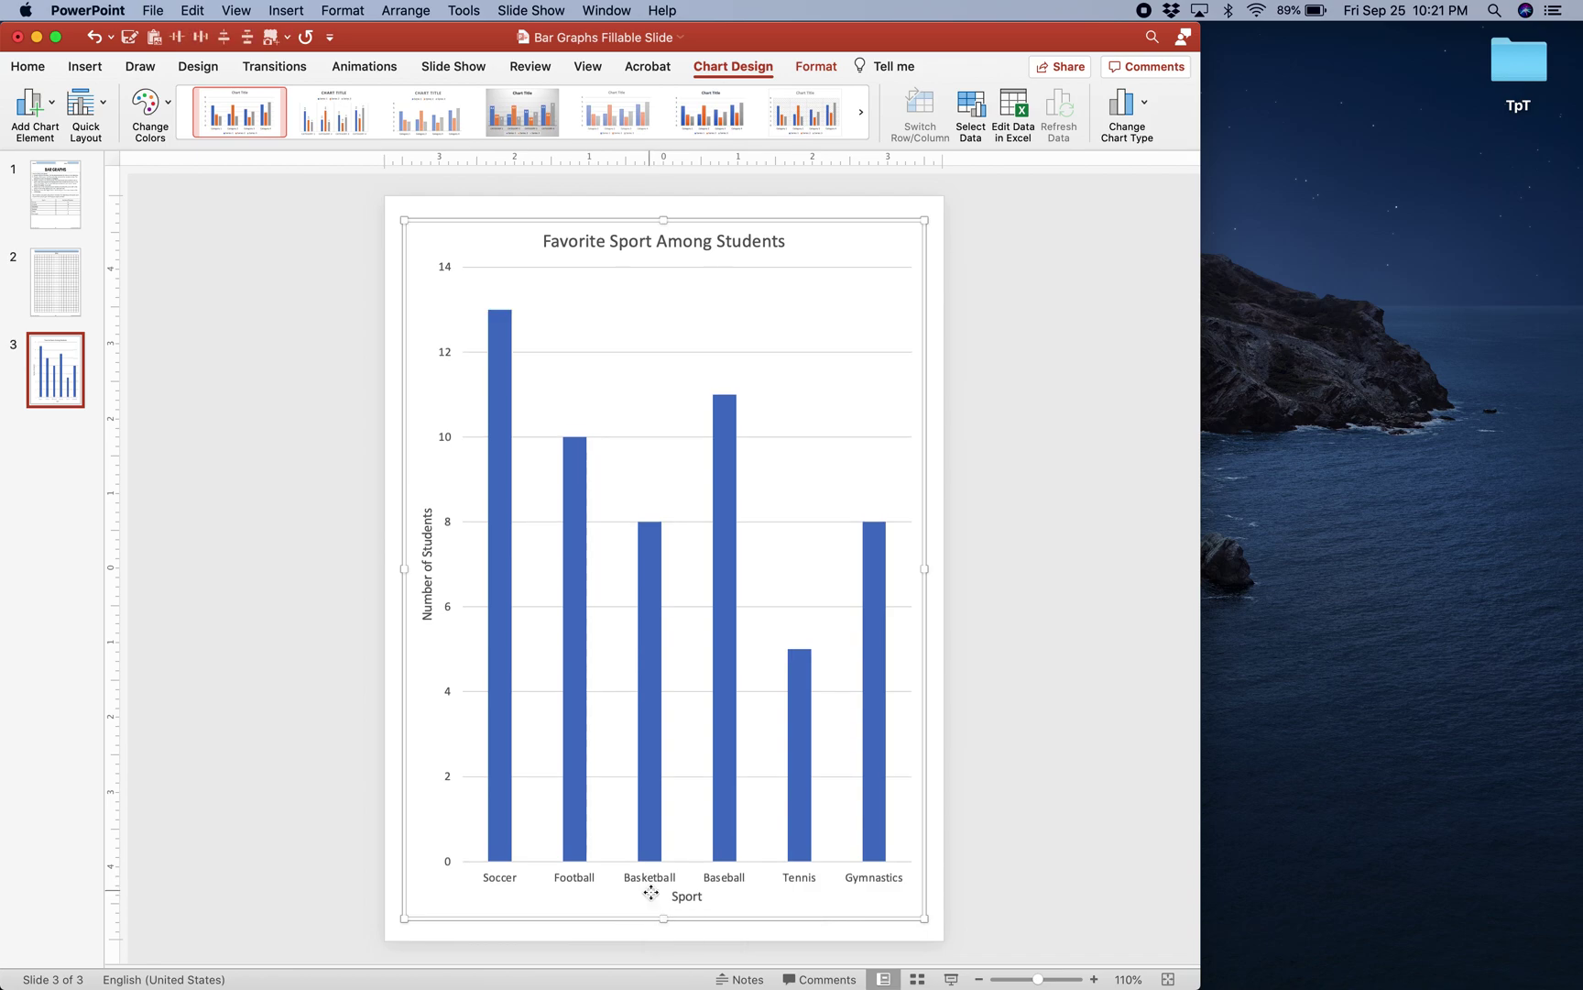
left_click(48, 116)
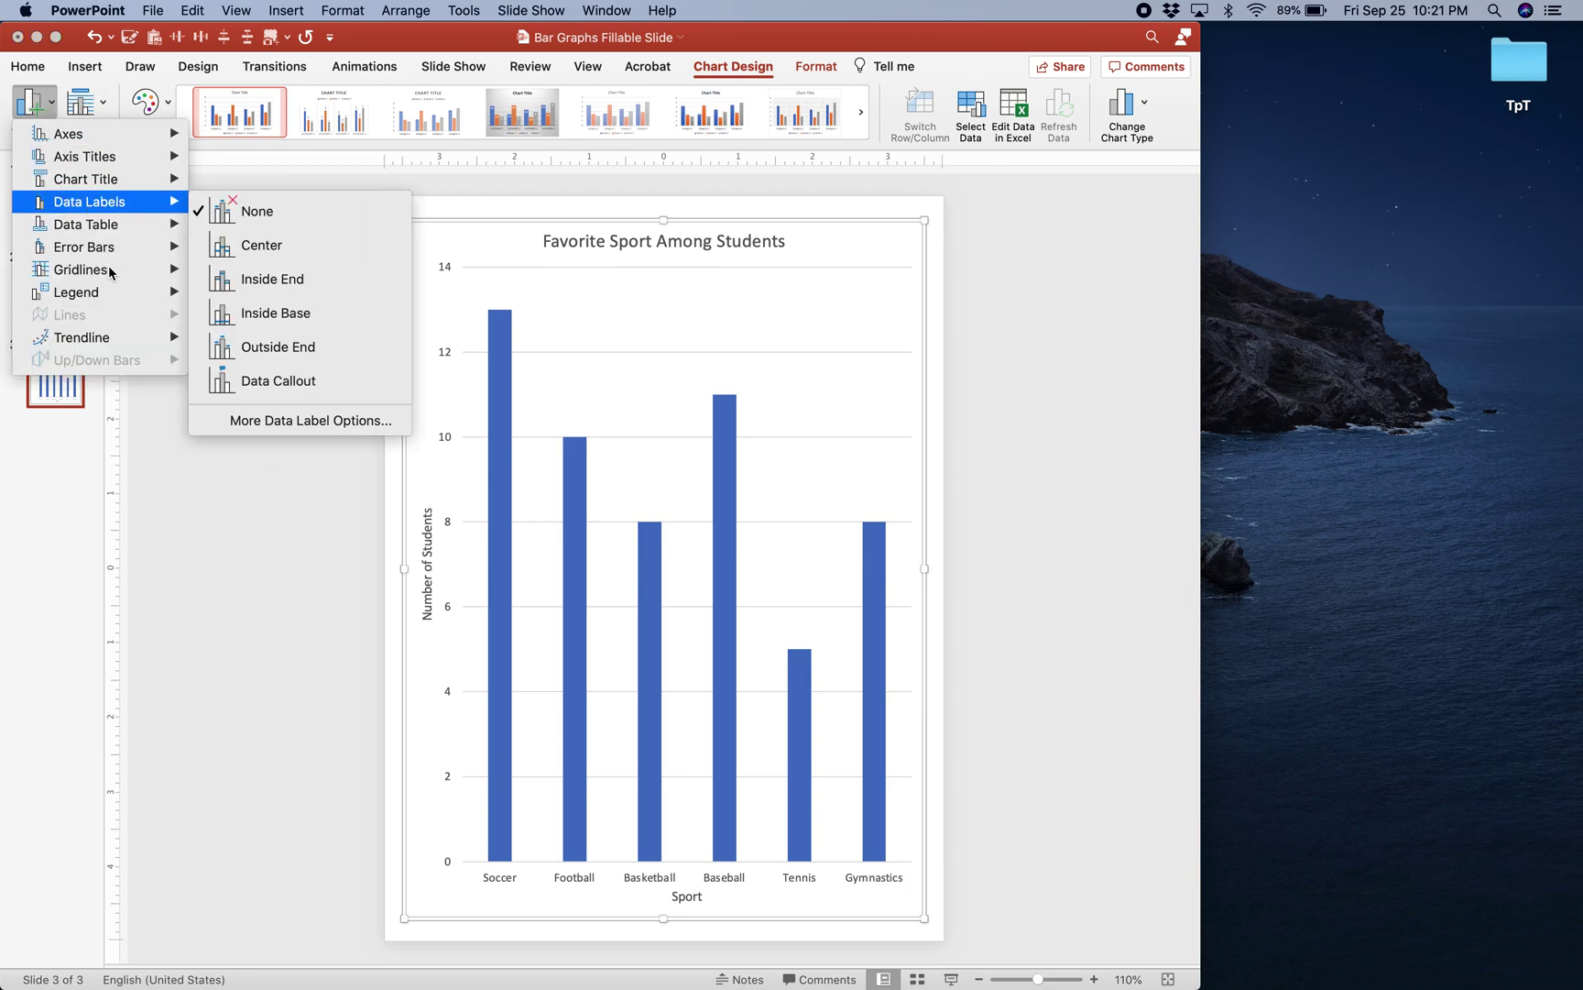
mouse_move(112, 275)
mouse_move(121, 229)
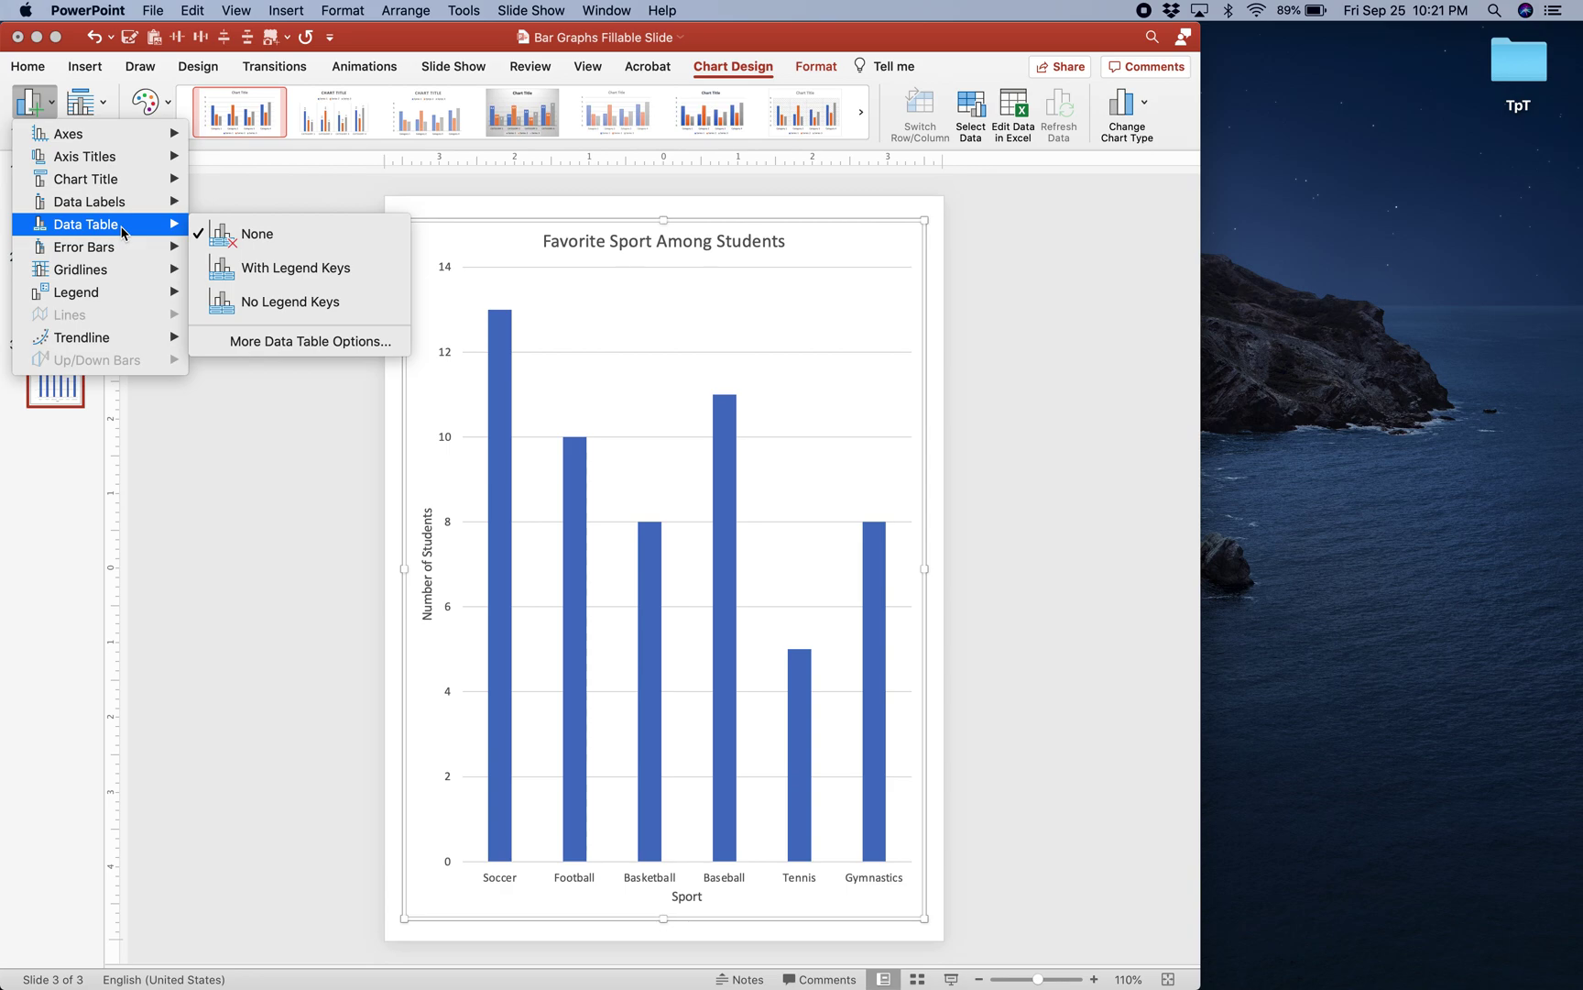
left_click(312, 529)
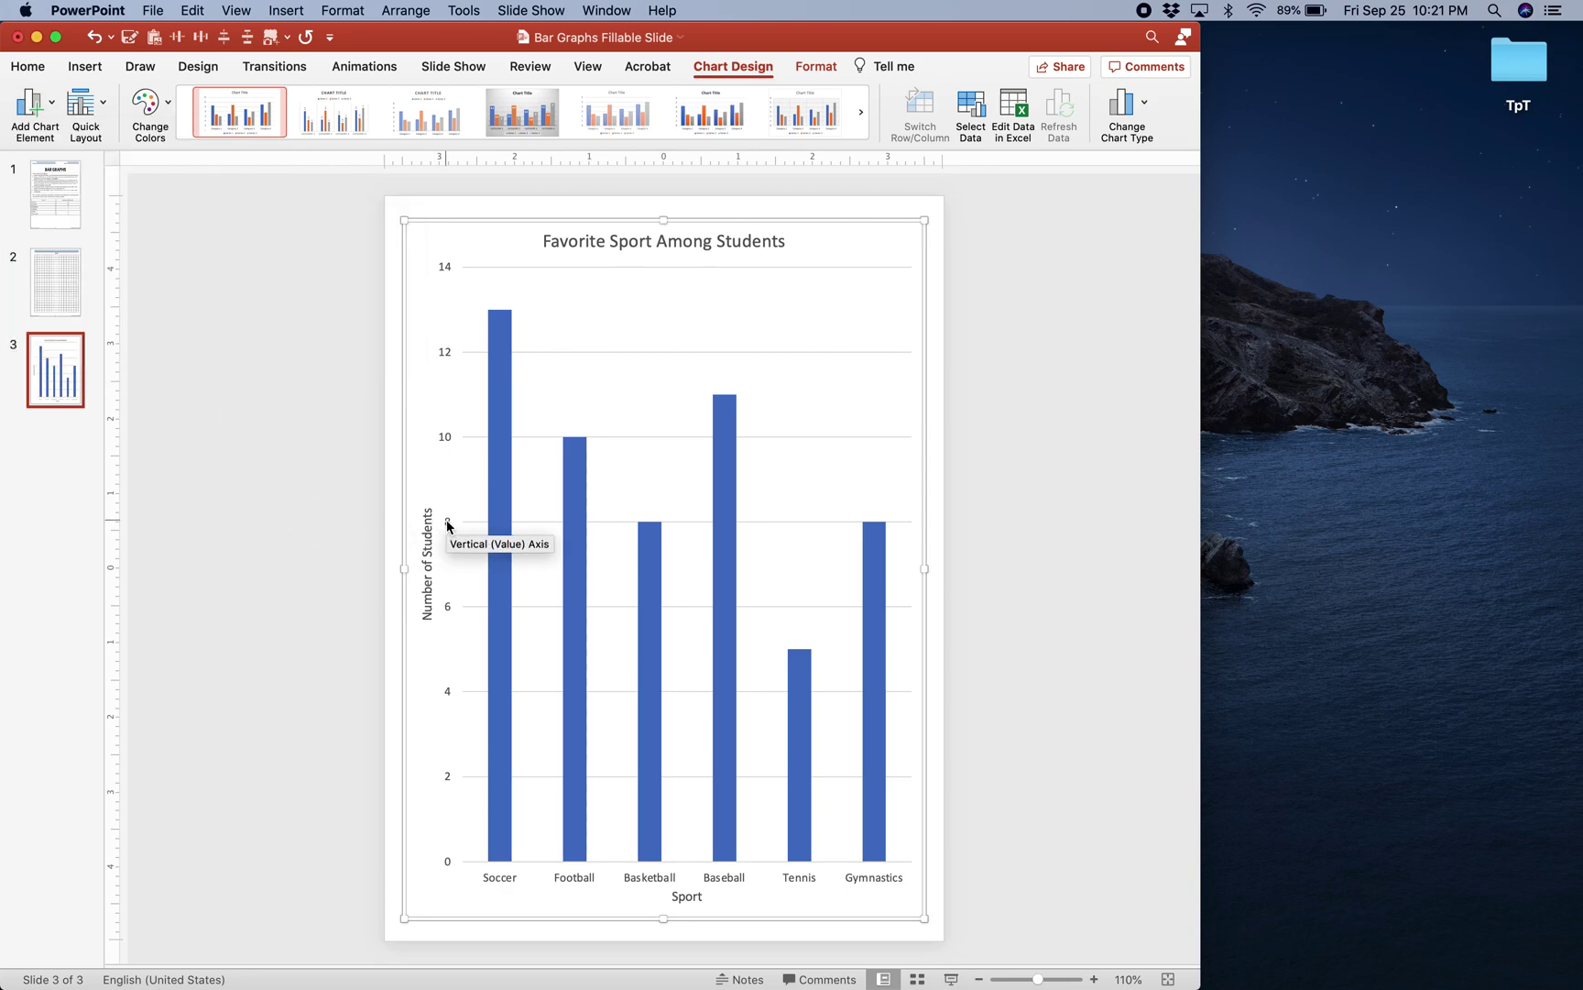
left_click(449, 523)
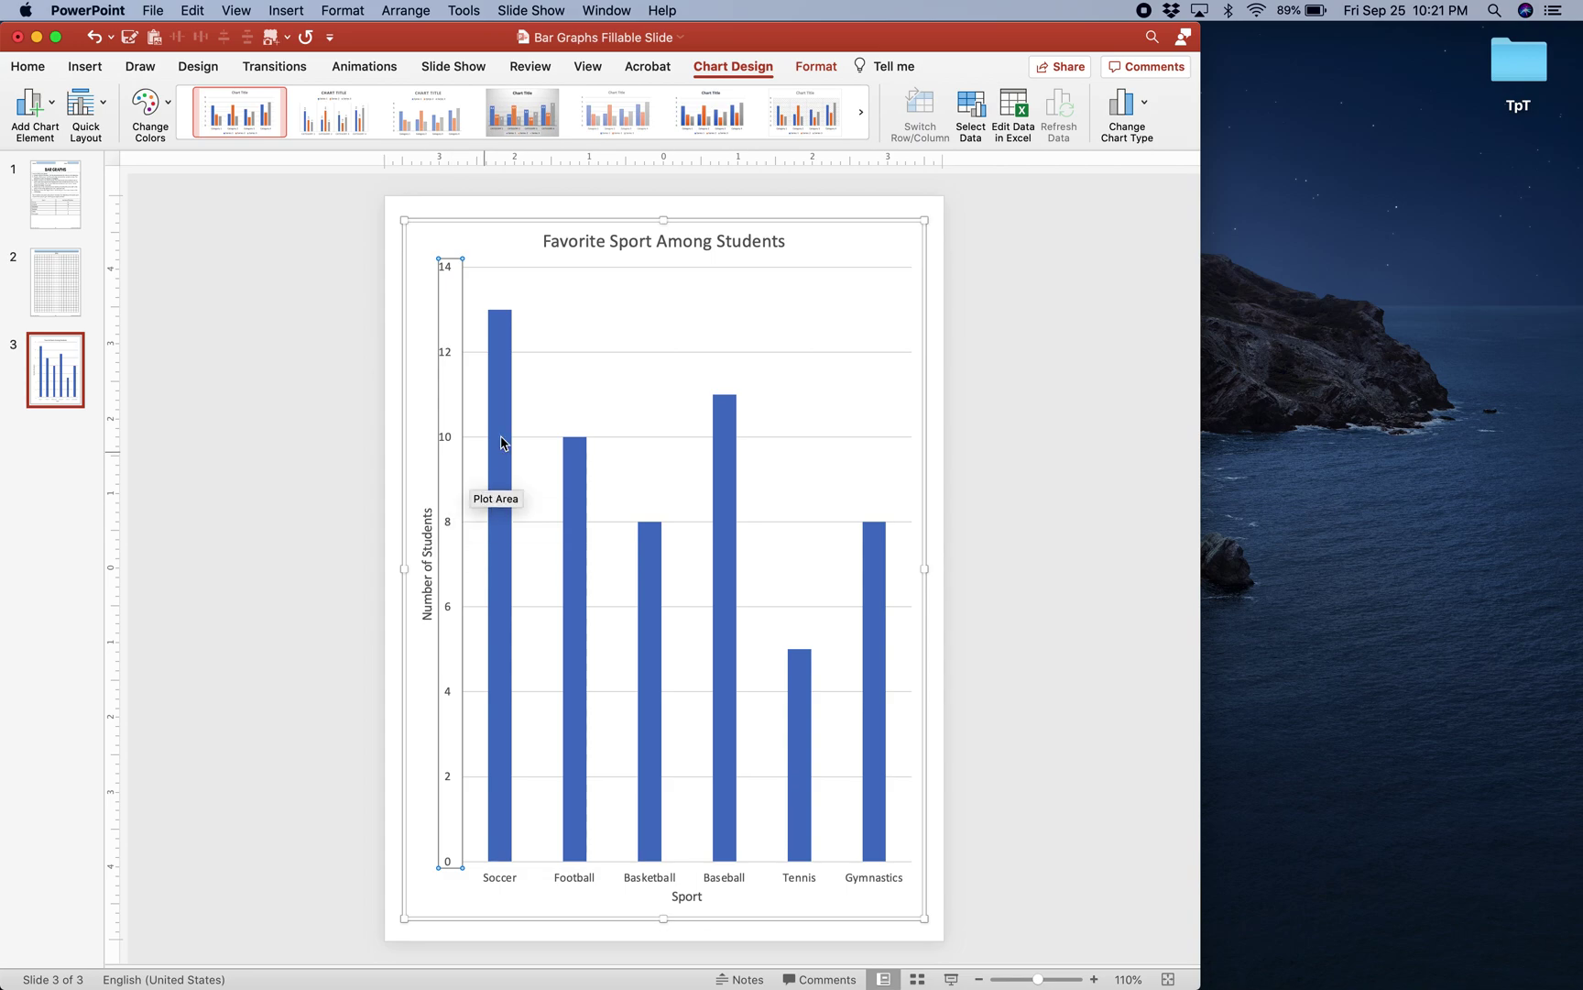
In the vertical axis Format pane, try a maximum of 20, then reset it to automatic 14.0
left_click(813, 68)
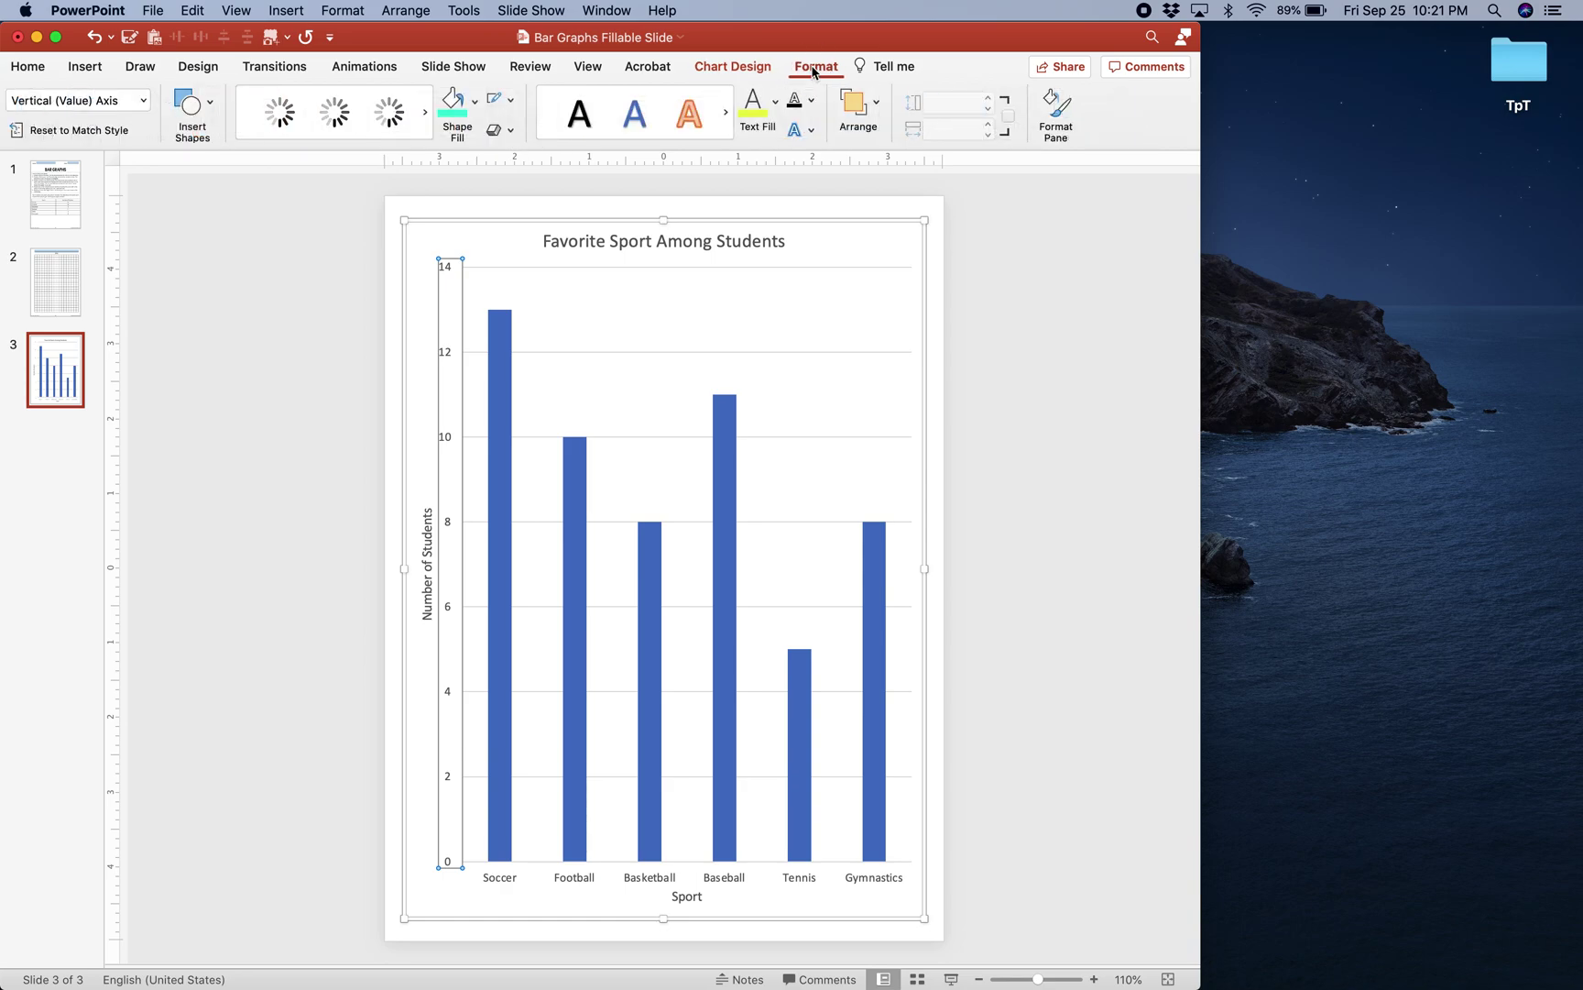
left_click(1061, 107)
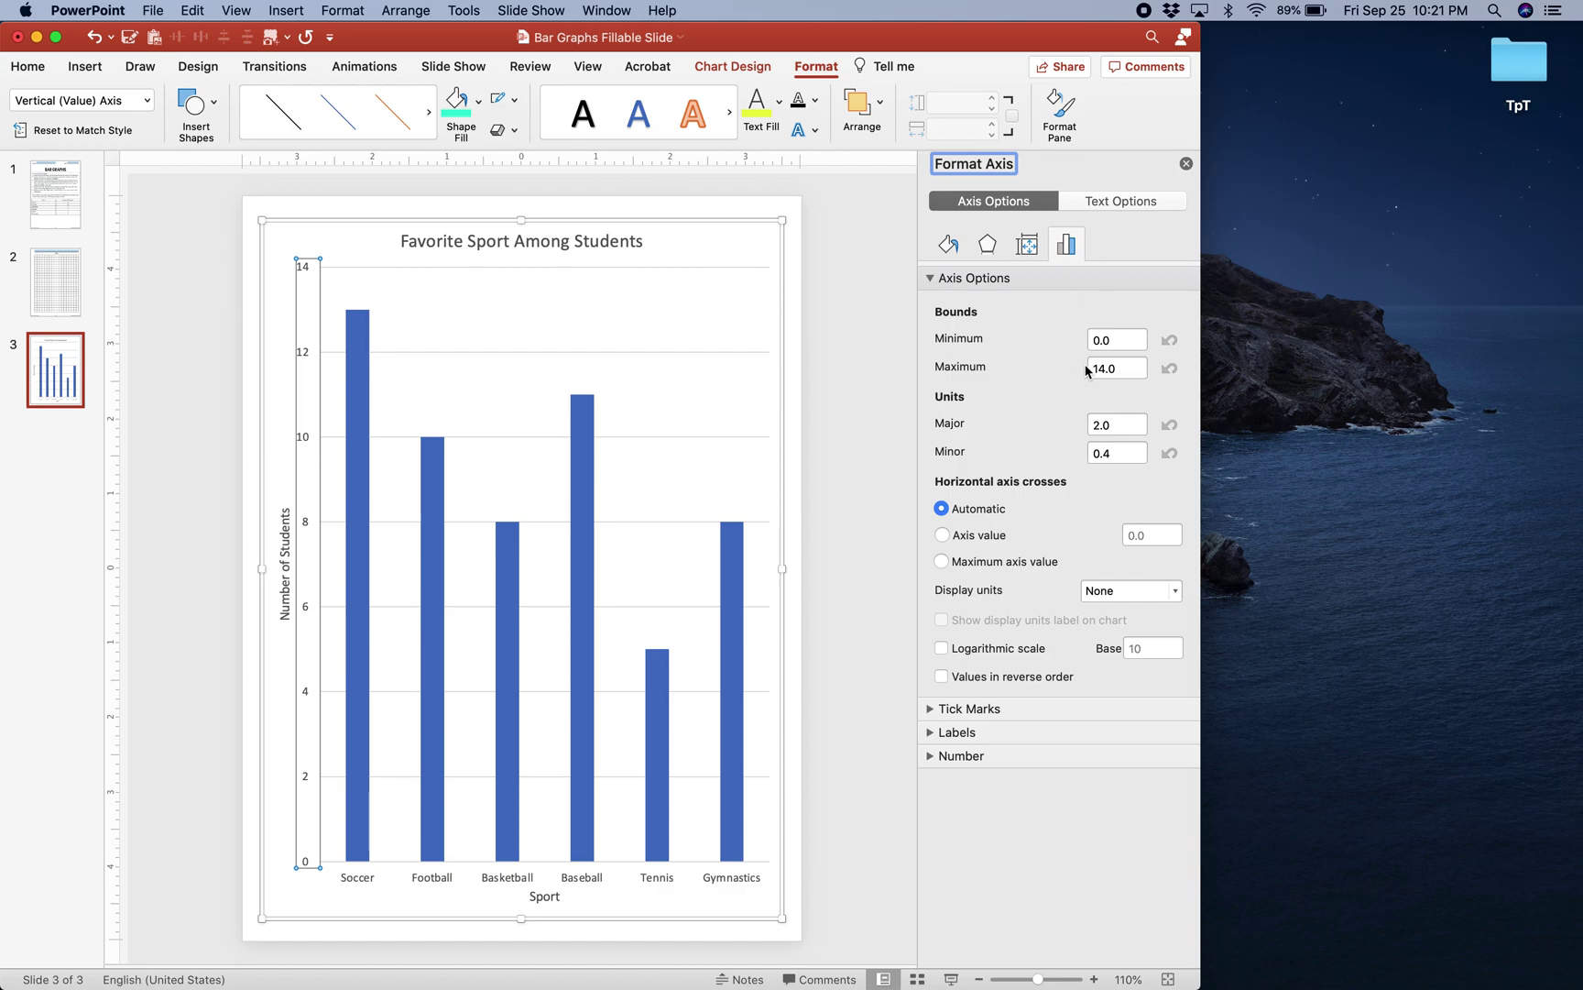
left_click(1127, 369)
left_click_drag(1127, 369, 1034, 369)
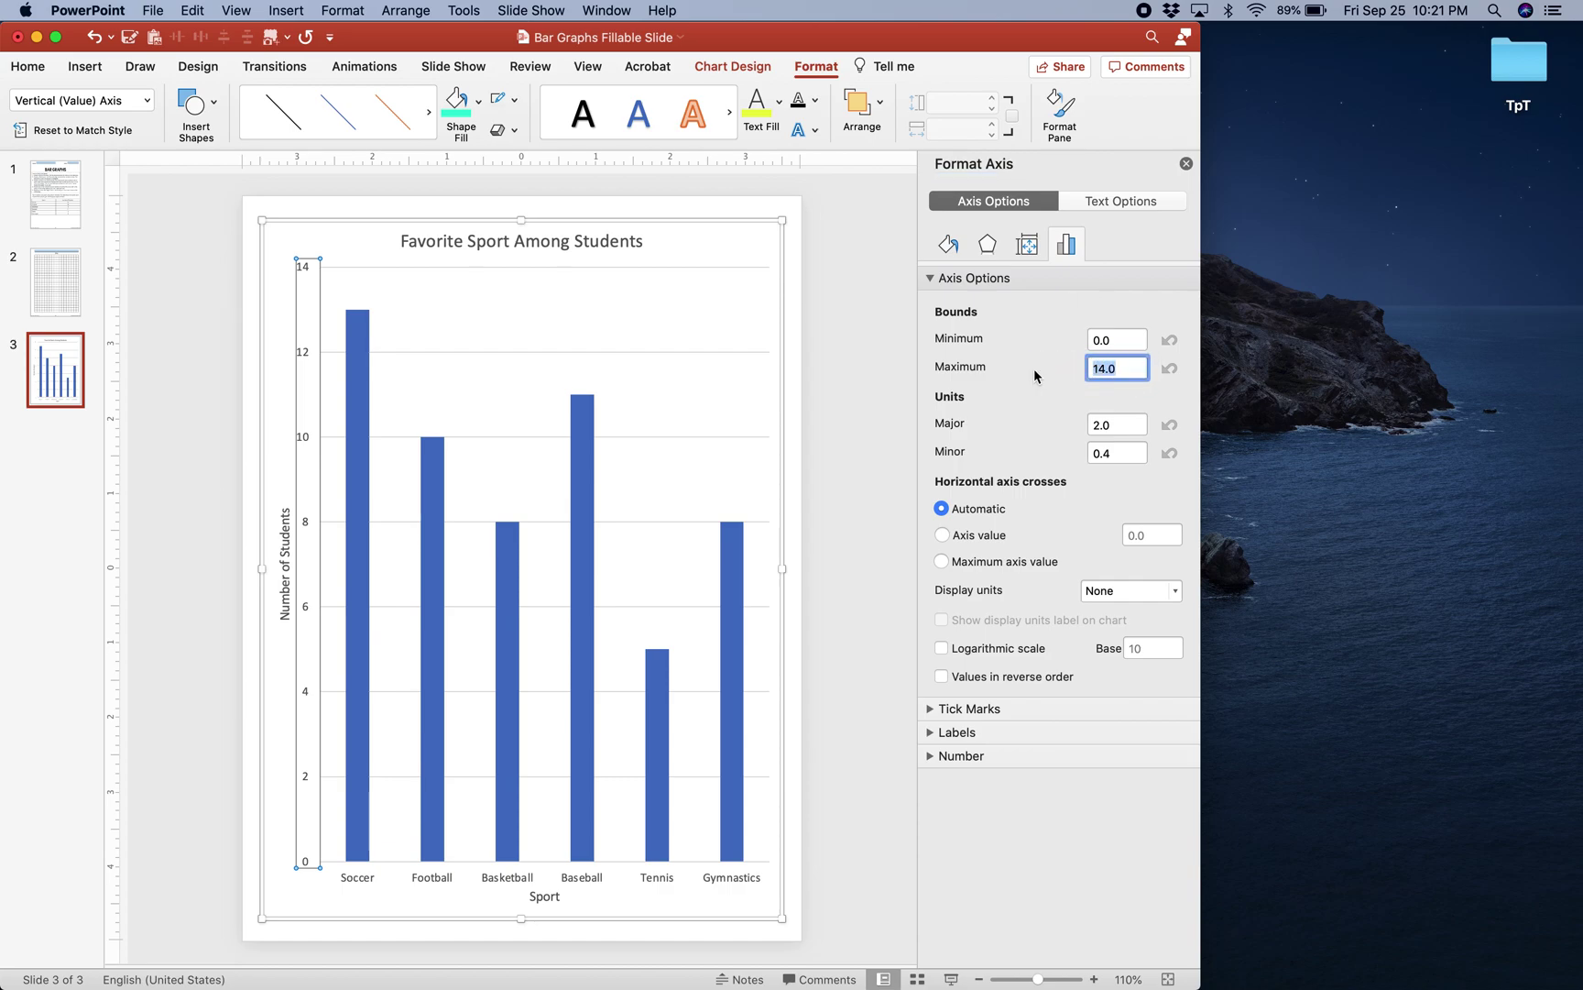
type("20")
key("Return")
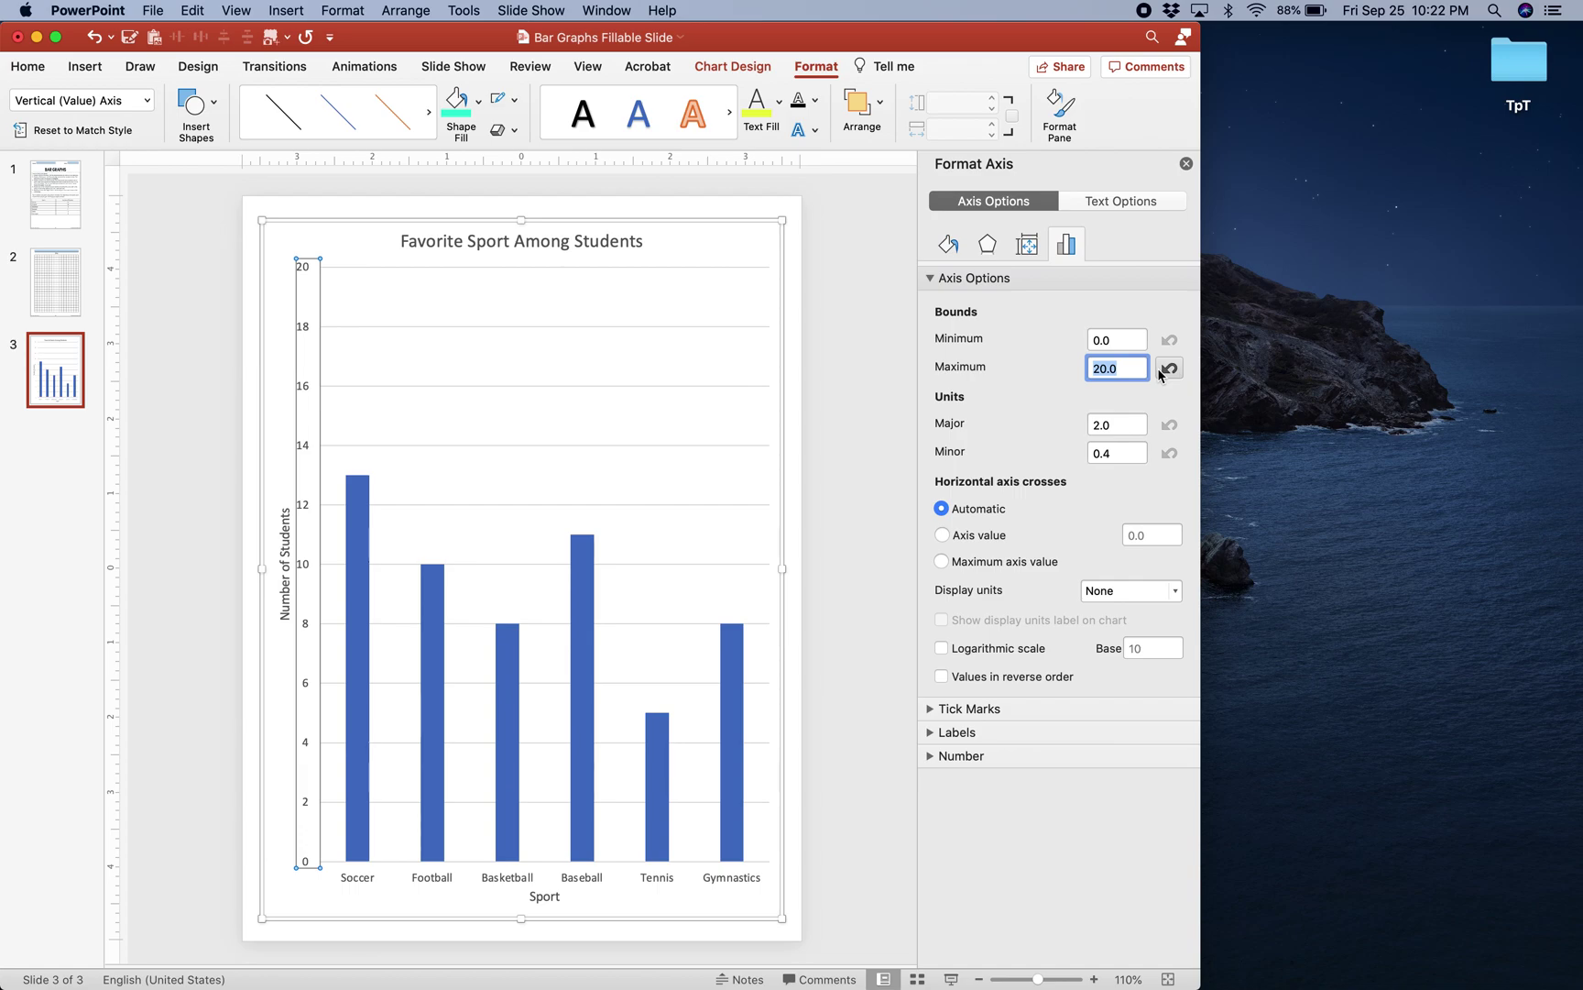
left_click(1161, 370)
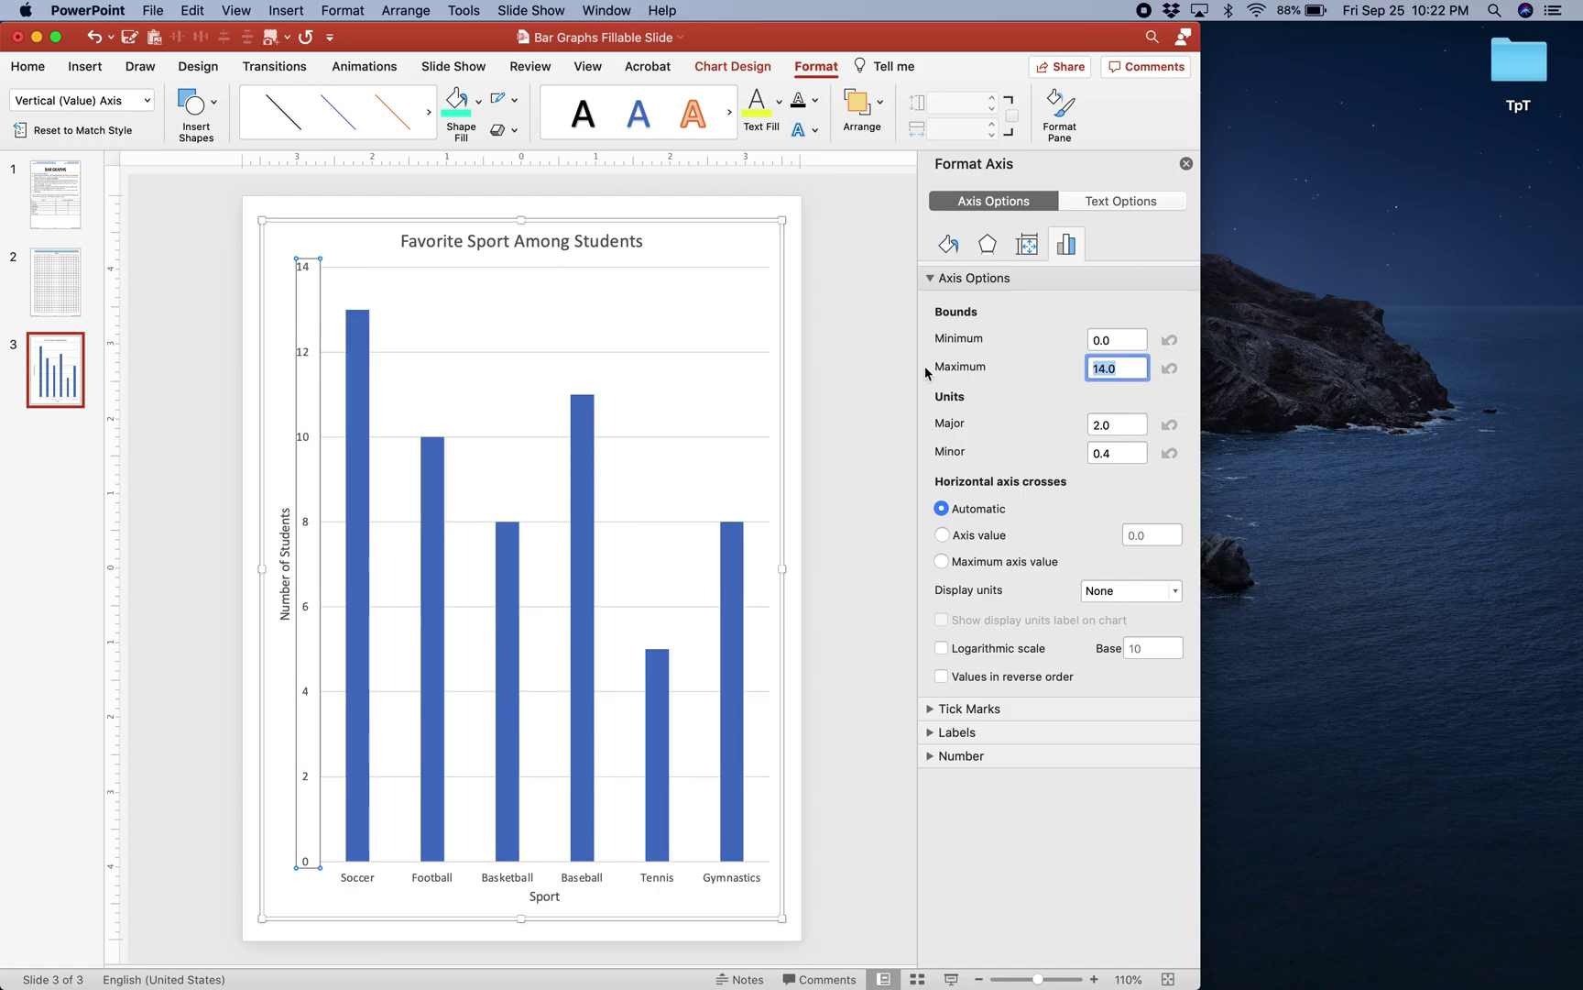
left_click(876, 369)
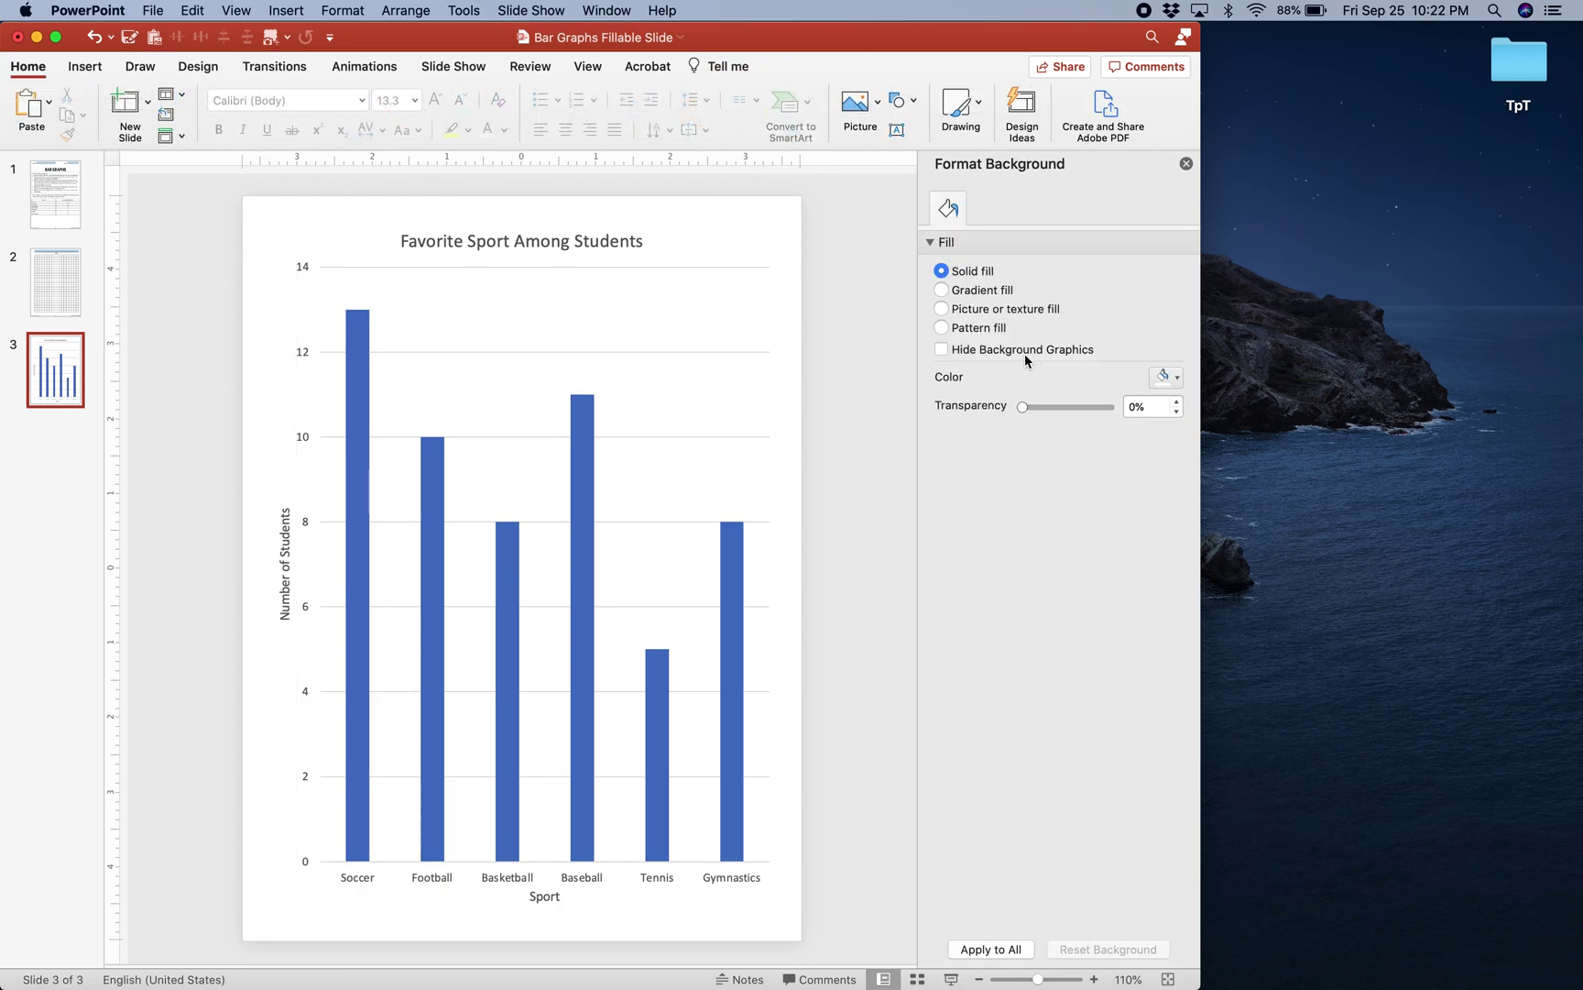
Reselect the vertical axis and expand its Axis Options bounds (0.0–14.0, major unit 2.0)
left_click(699, 519)
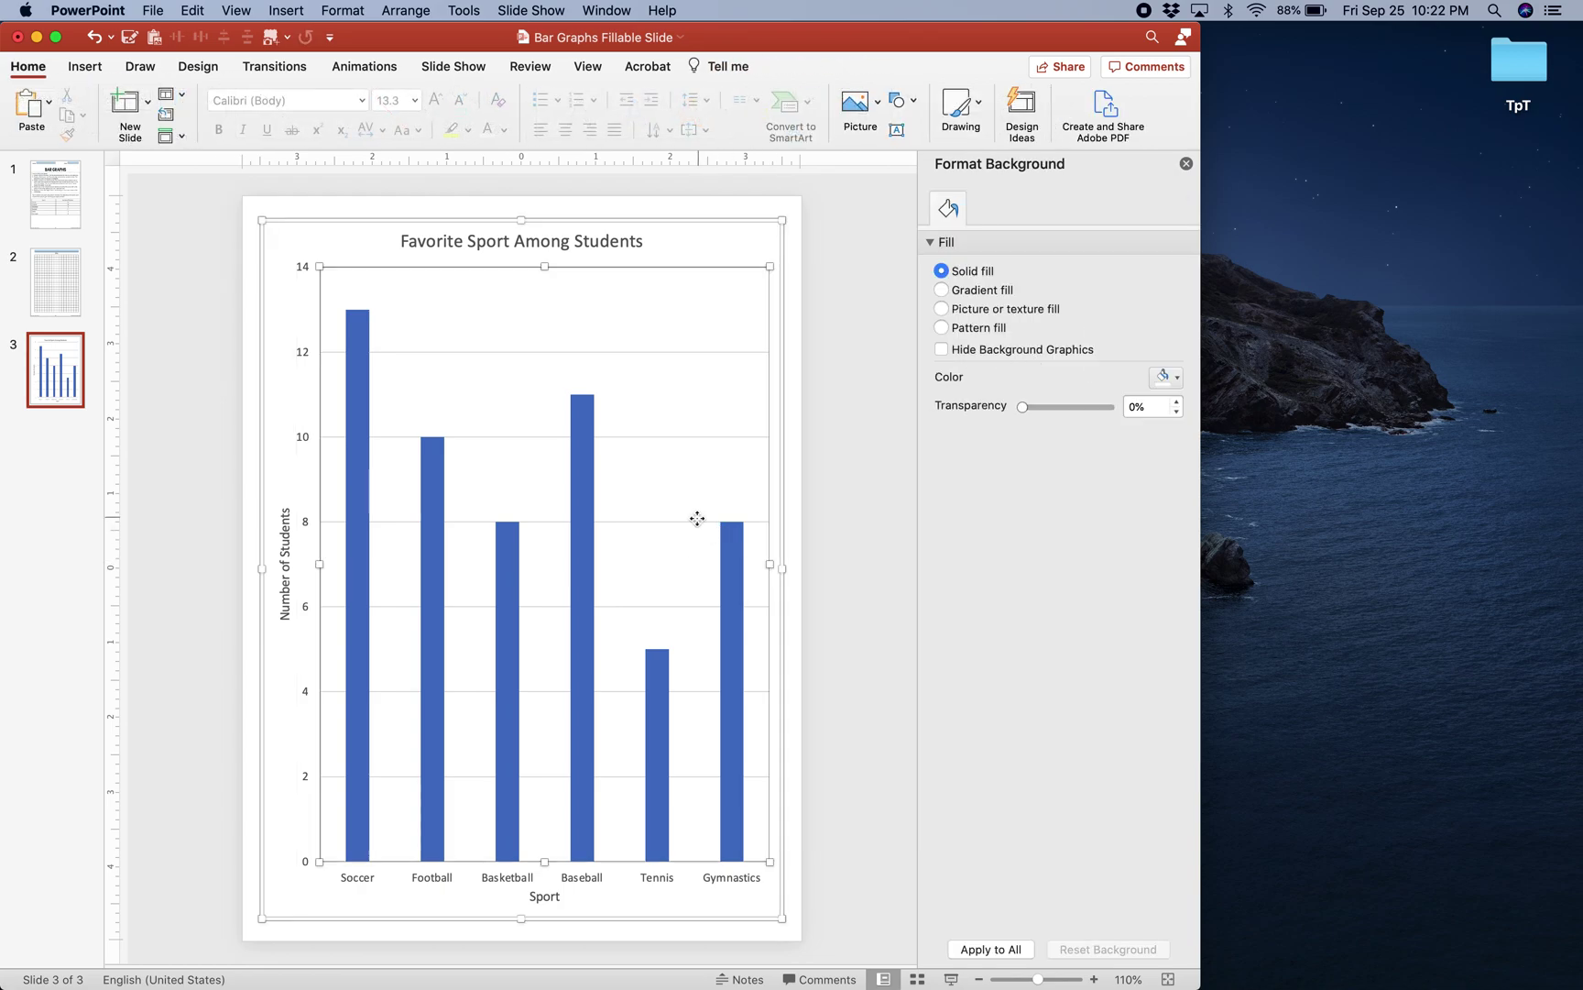
left_click(303, 355)
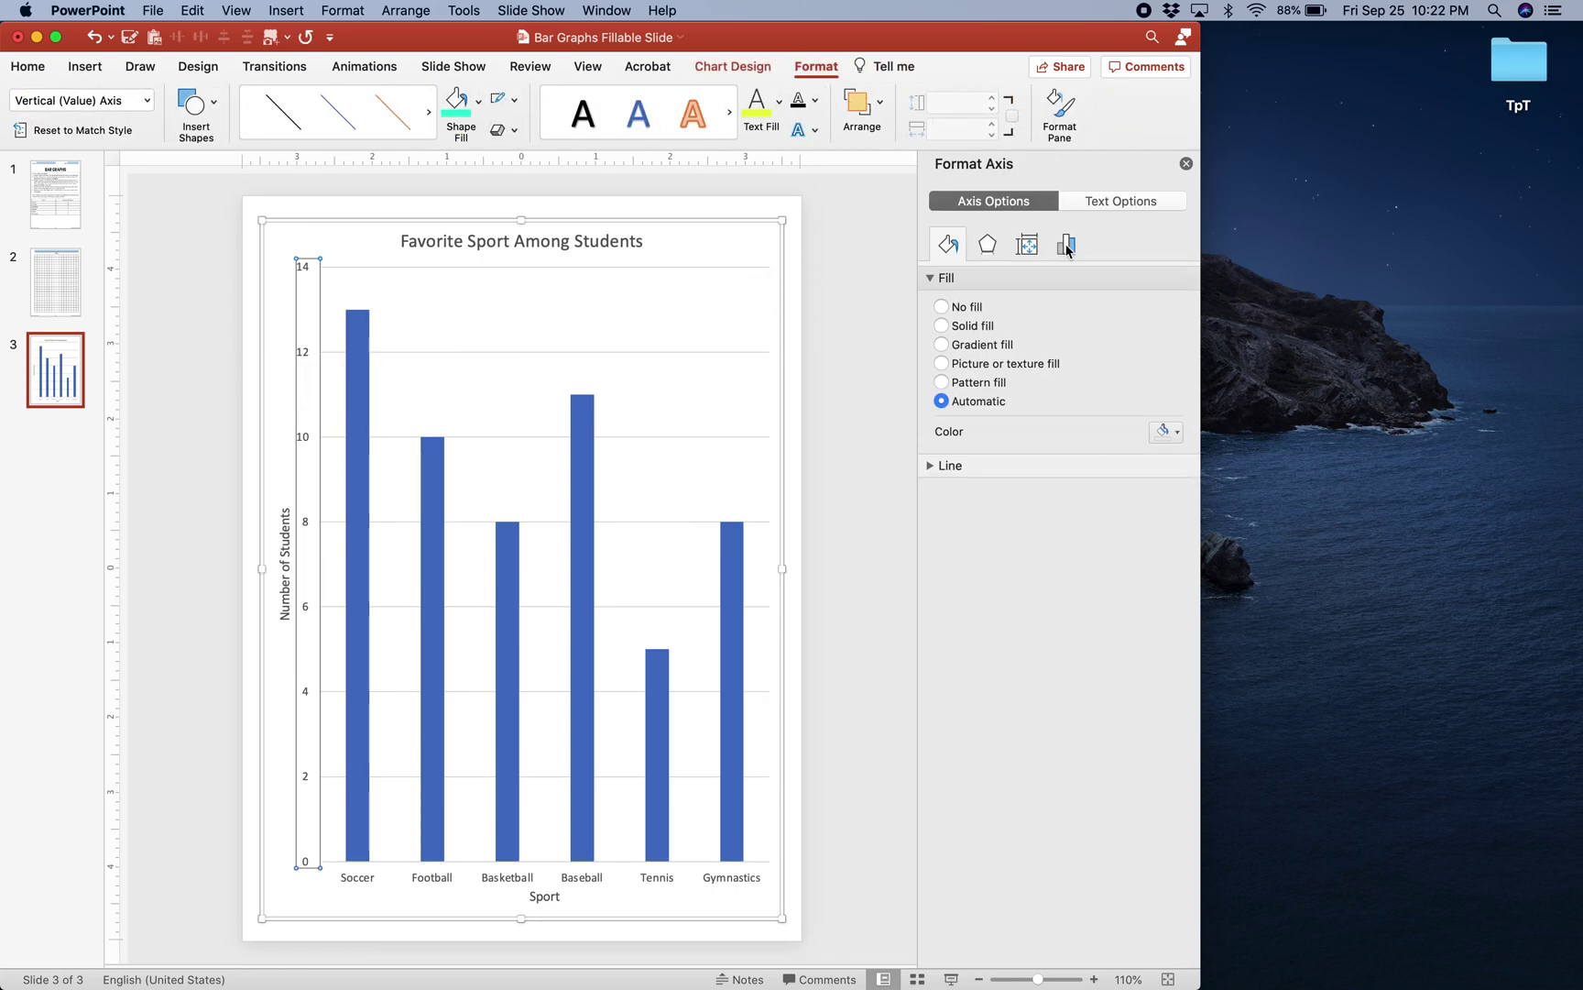
left_click(1068, 249)
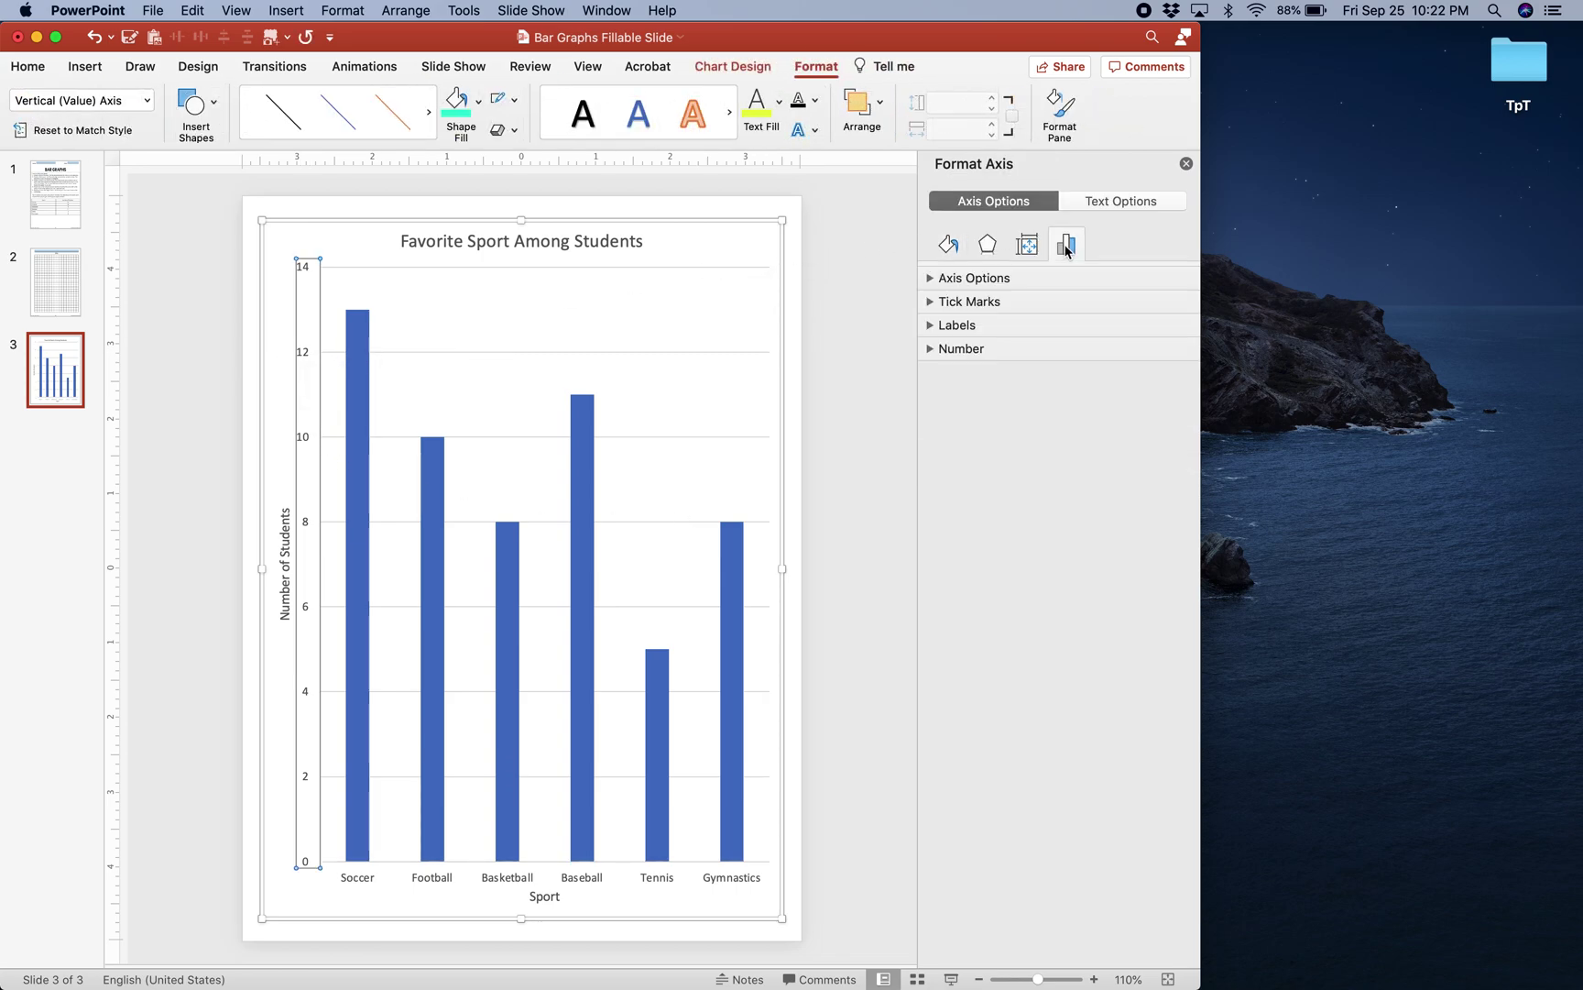
left_click(930, 278)
left_click(855, 310)
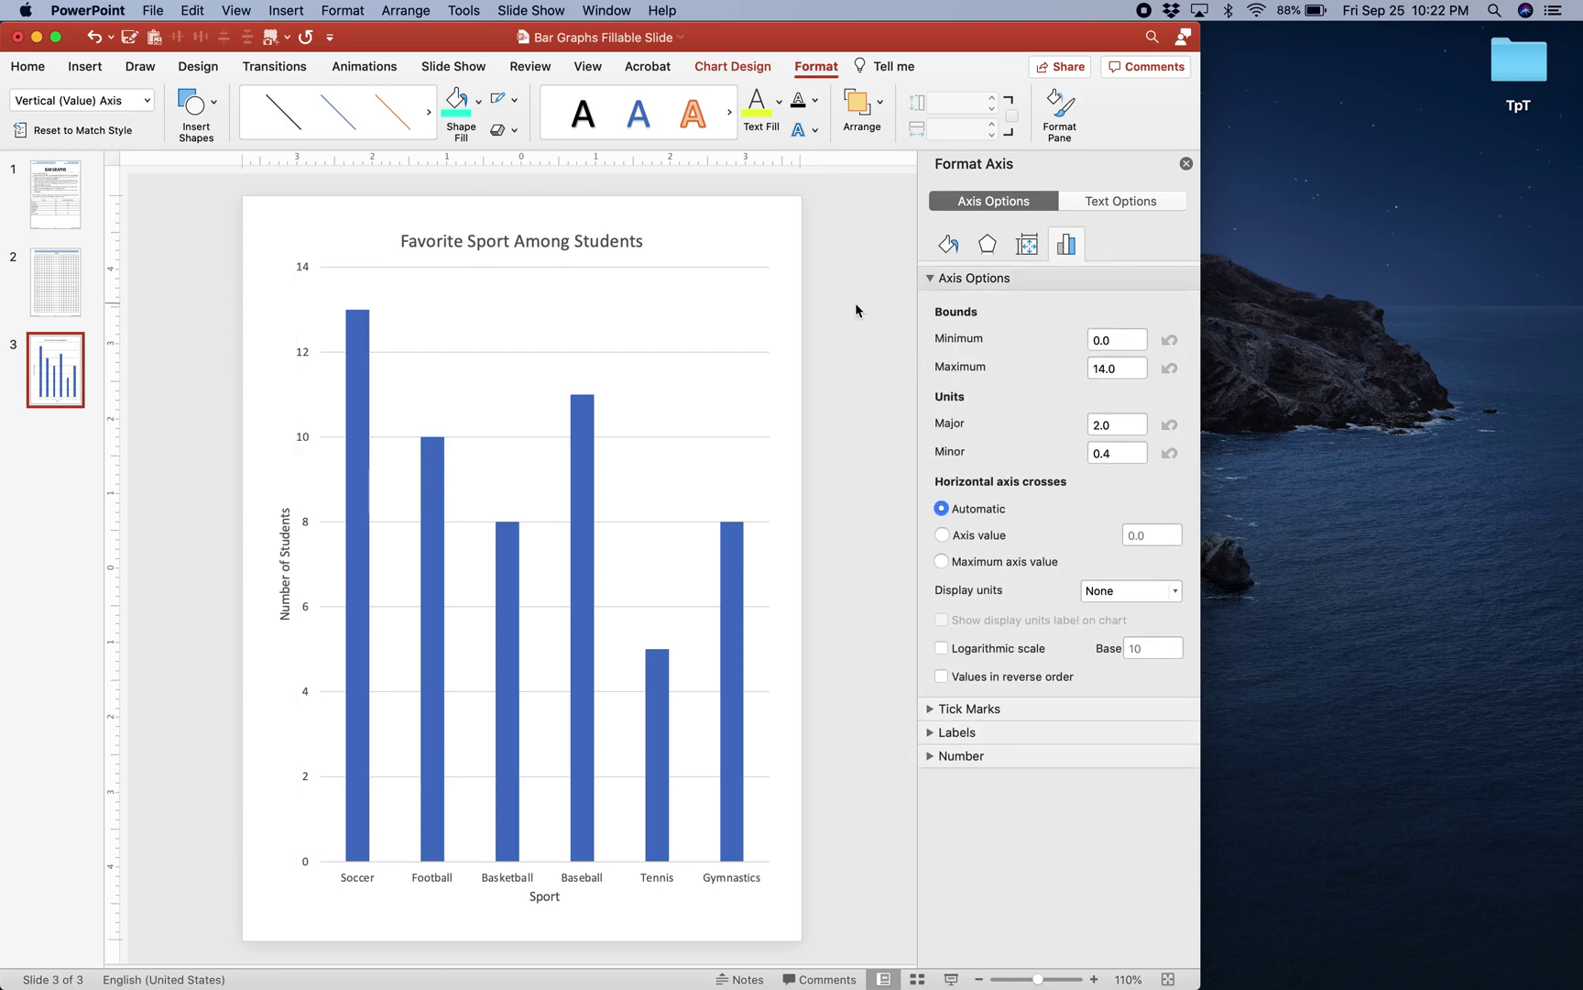